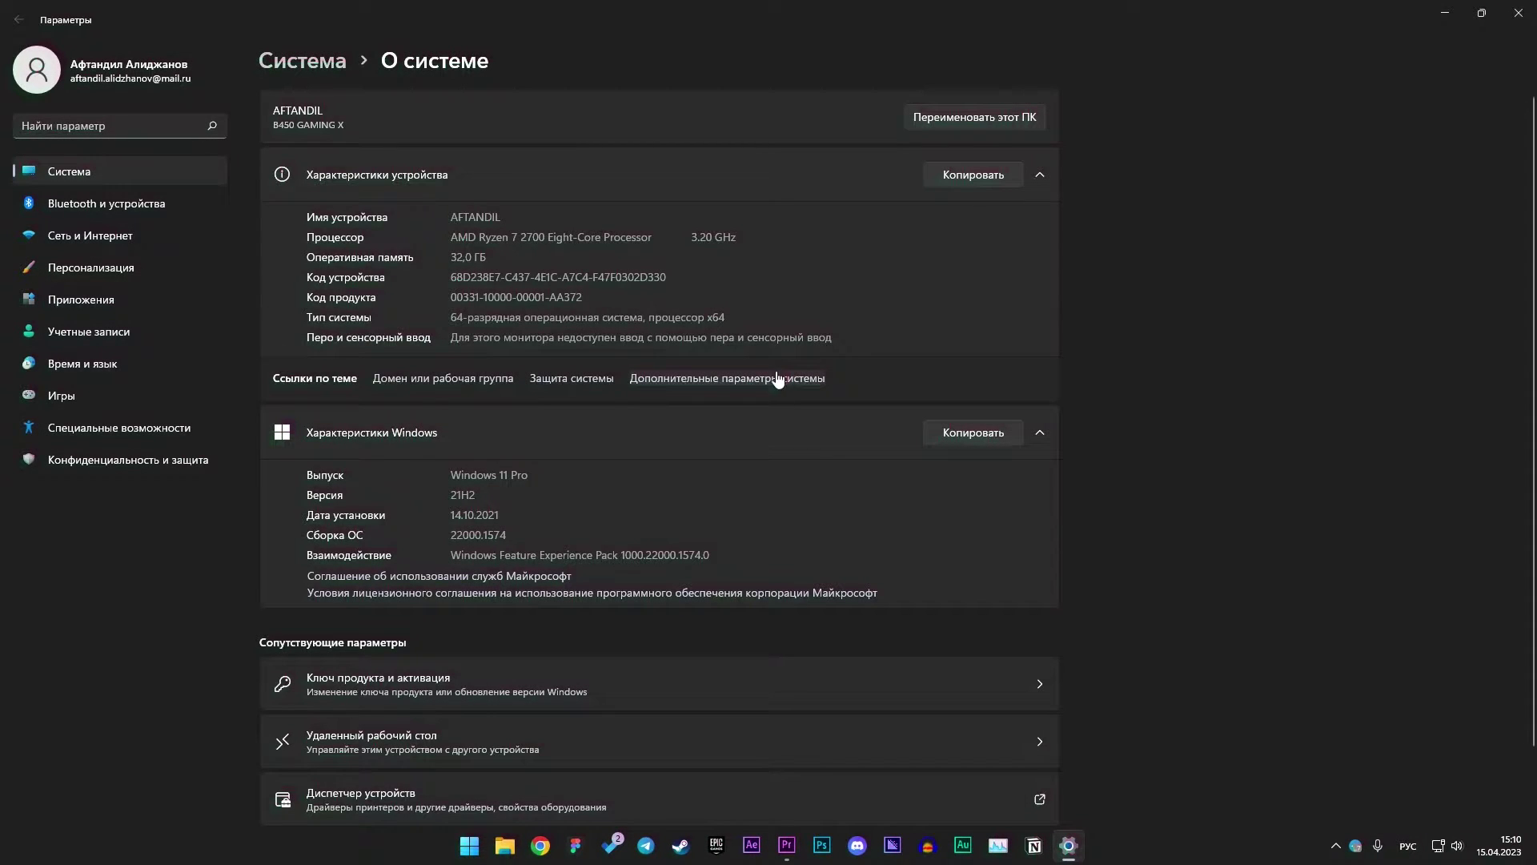
Open the advanced system parameters, and open Создание точки восстановления through a Windows search.
left_click(775, 379)
left_click_drag(192, 49, 774, 260)
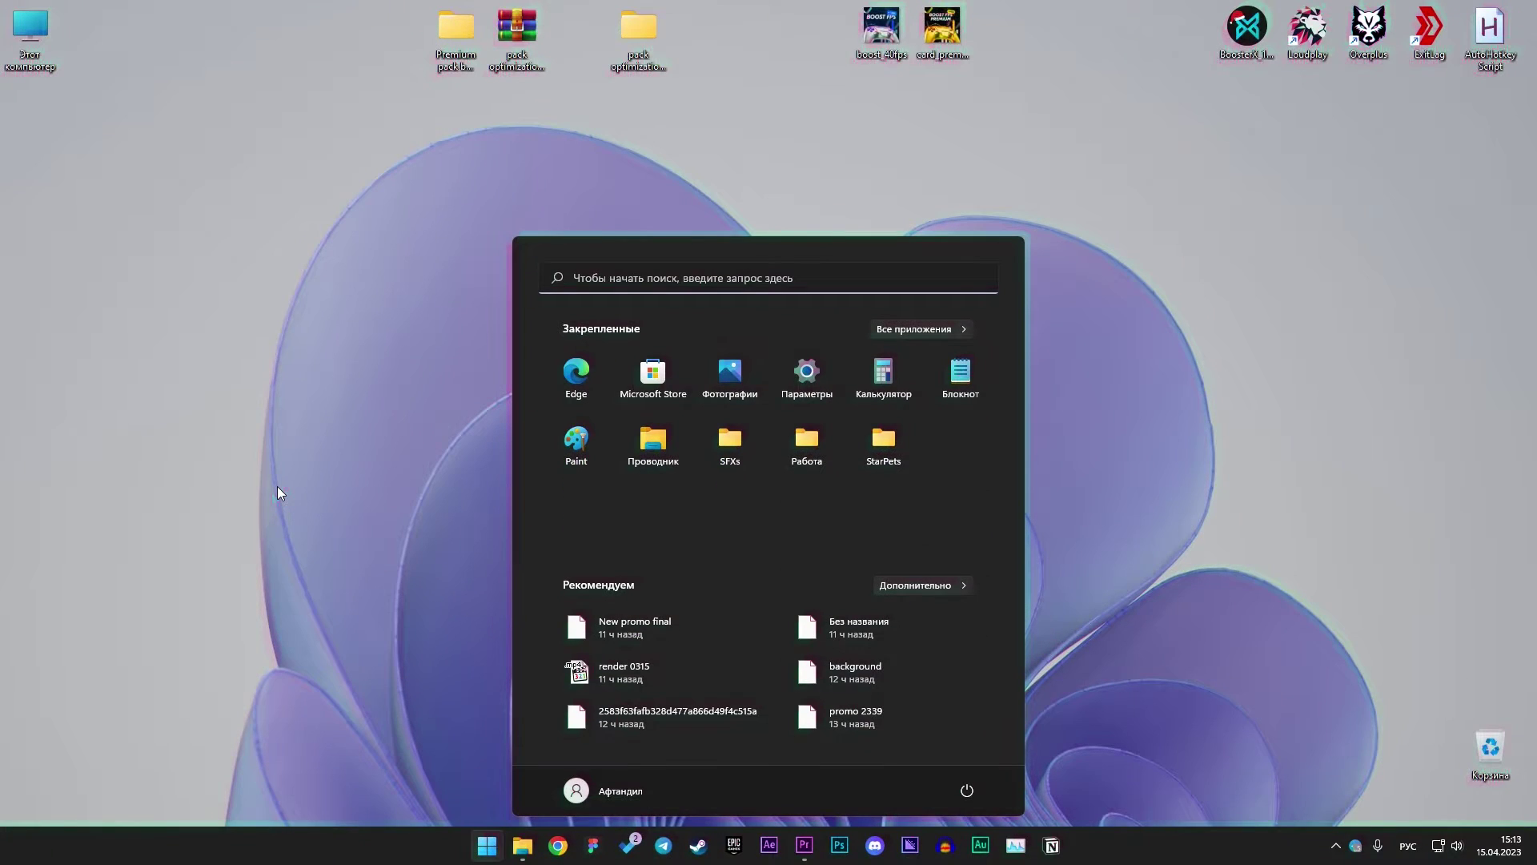
type("соз")
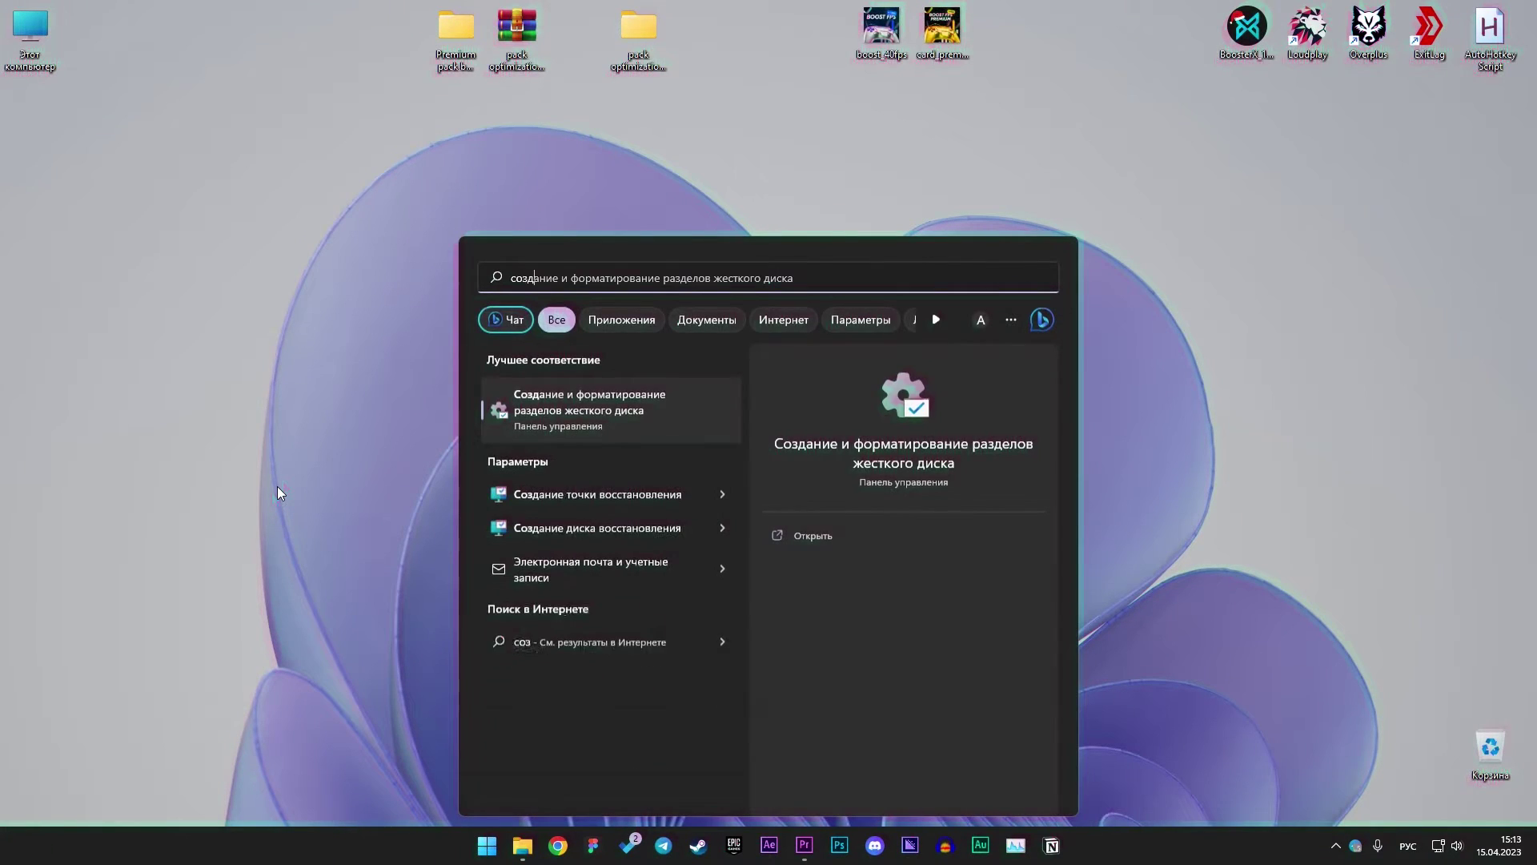
left_click(602, 496)
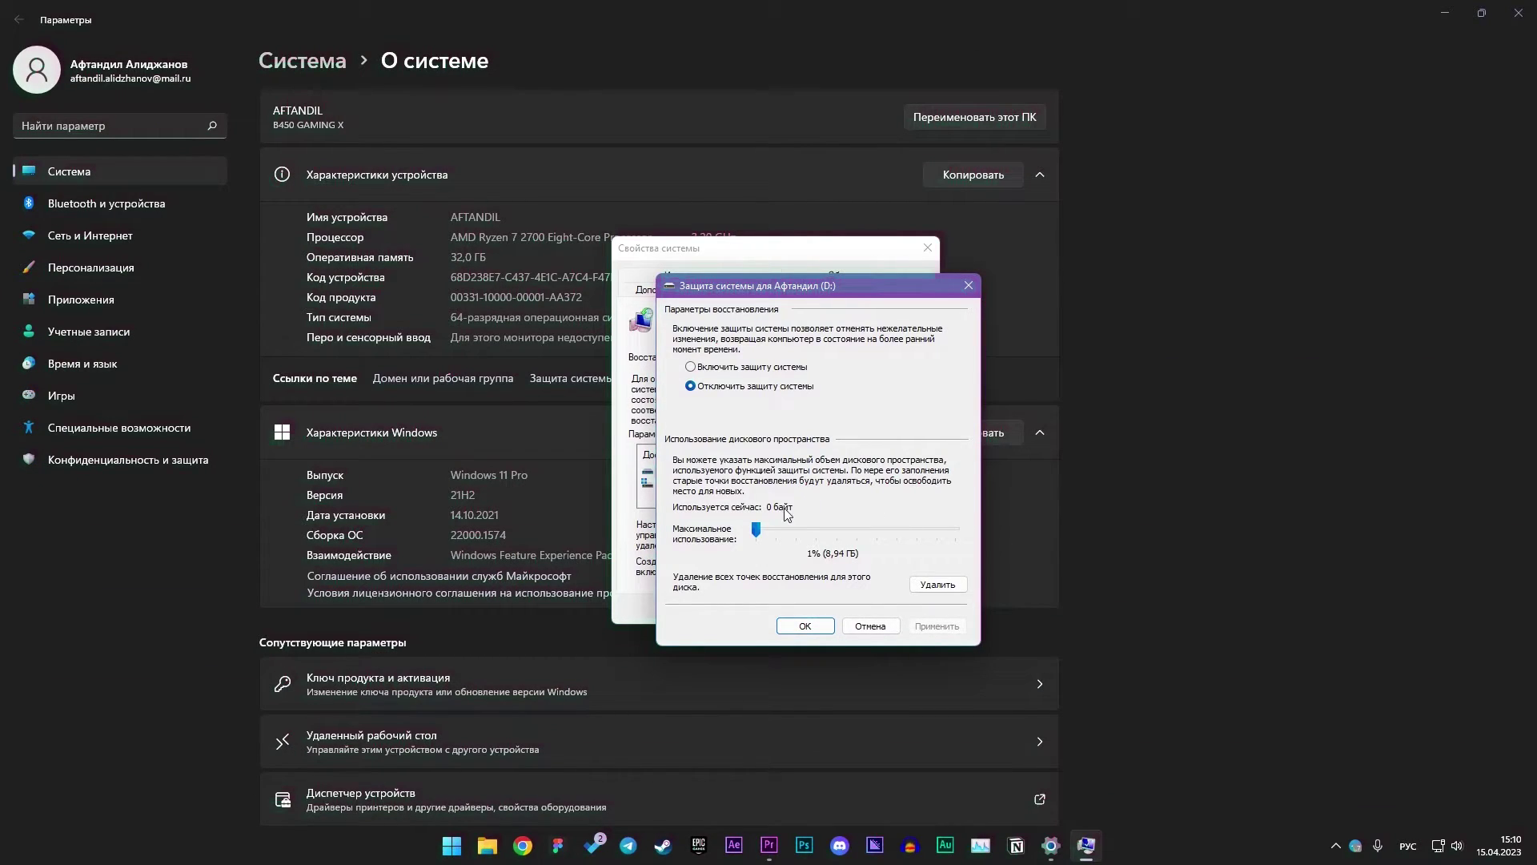
Set the maximum restore disk usage for drive D: to 1% and save its system protection settings.
left_click_drag(755, 532, 759, 537)
left_click(935, 627)
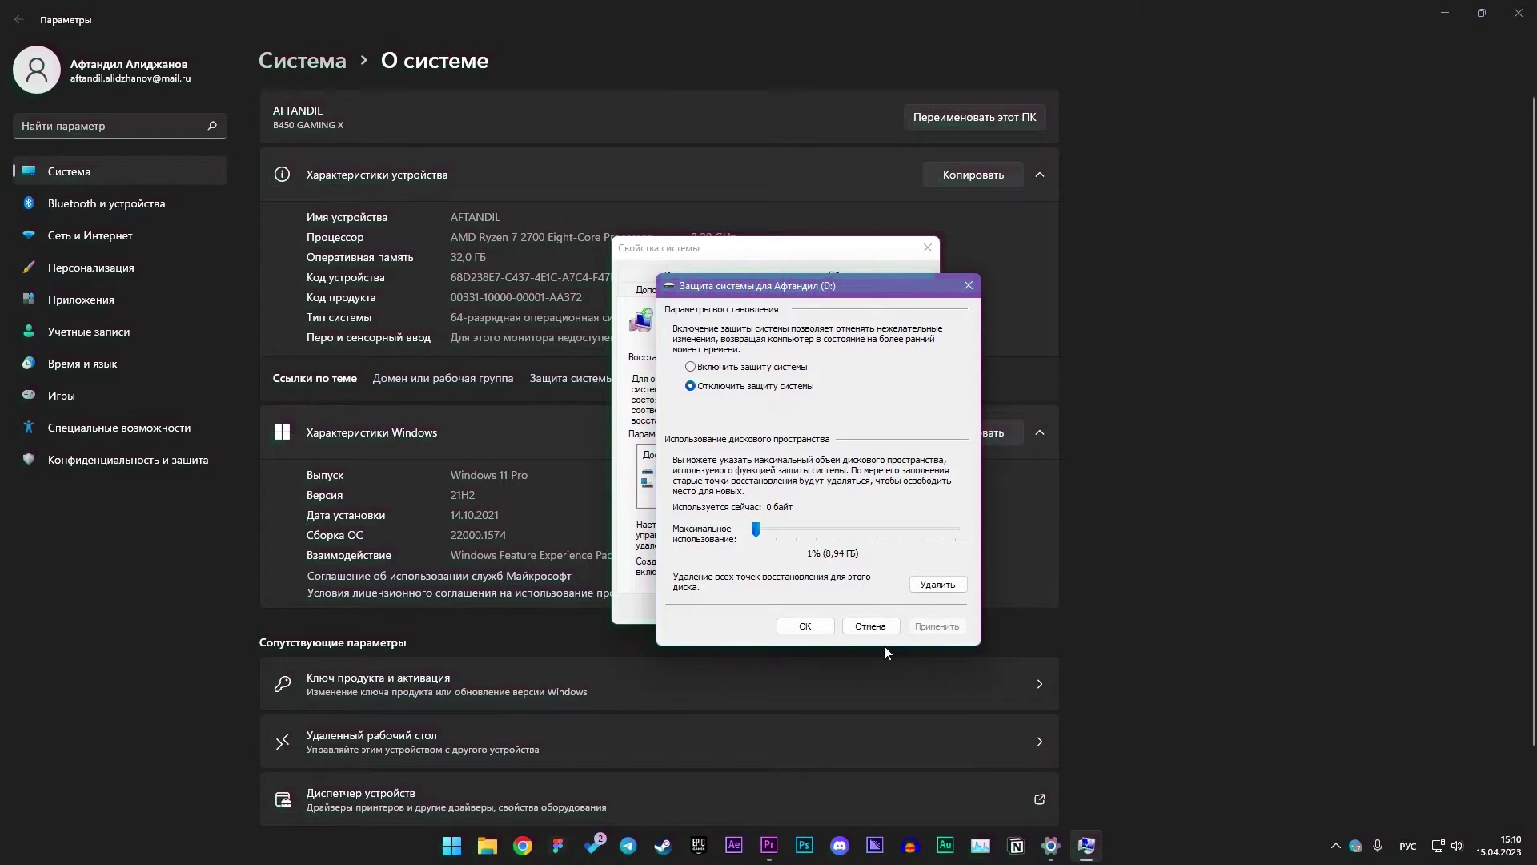
left_click(805, 626)
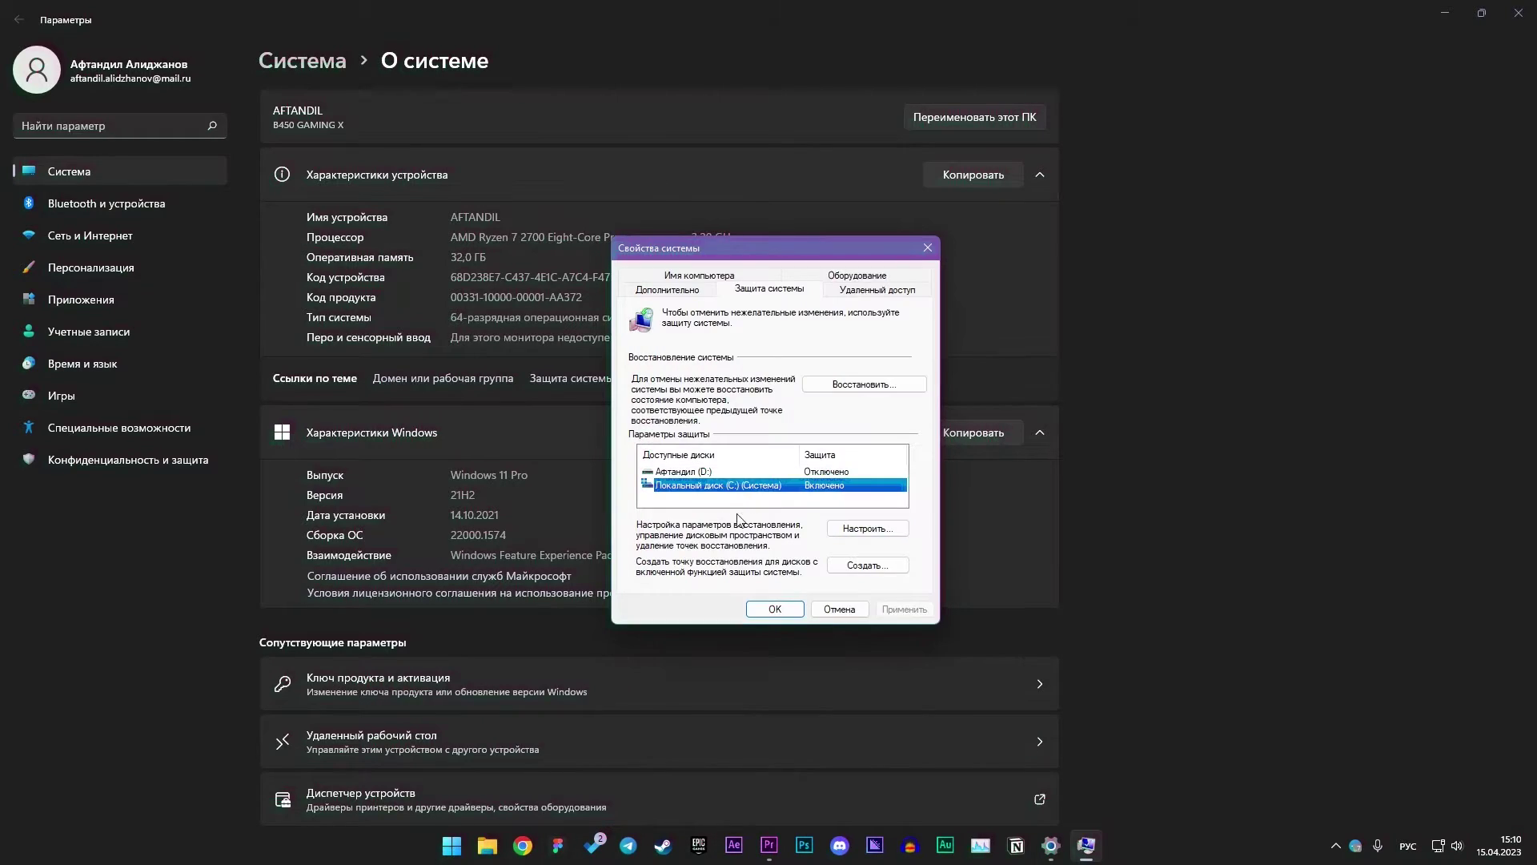
Create a system restore point with a short description and close the finished dialog.
left_click(861, 568)
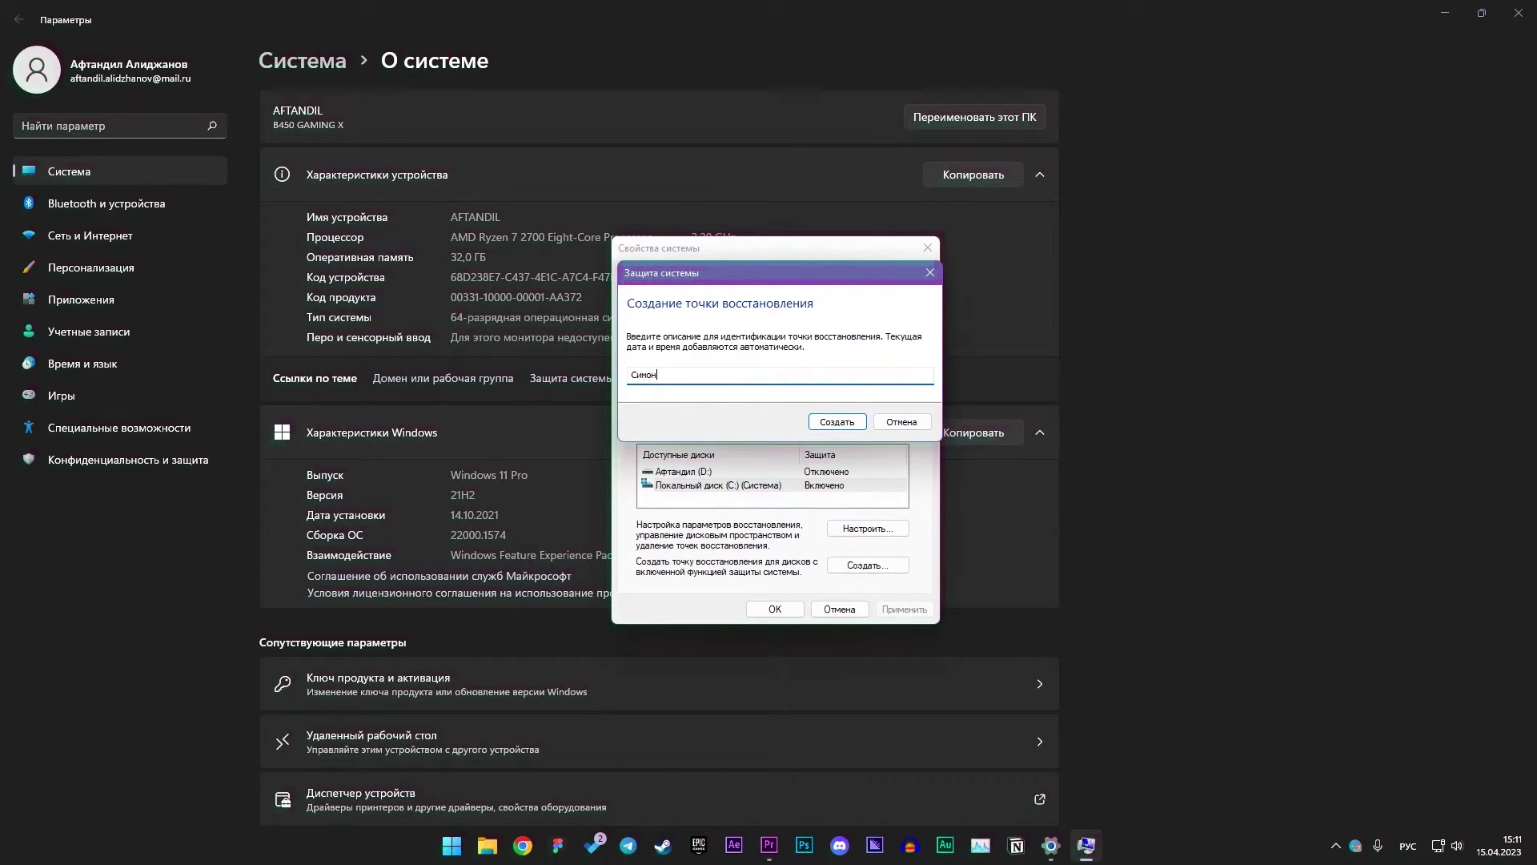
key("Return")
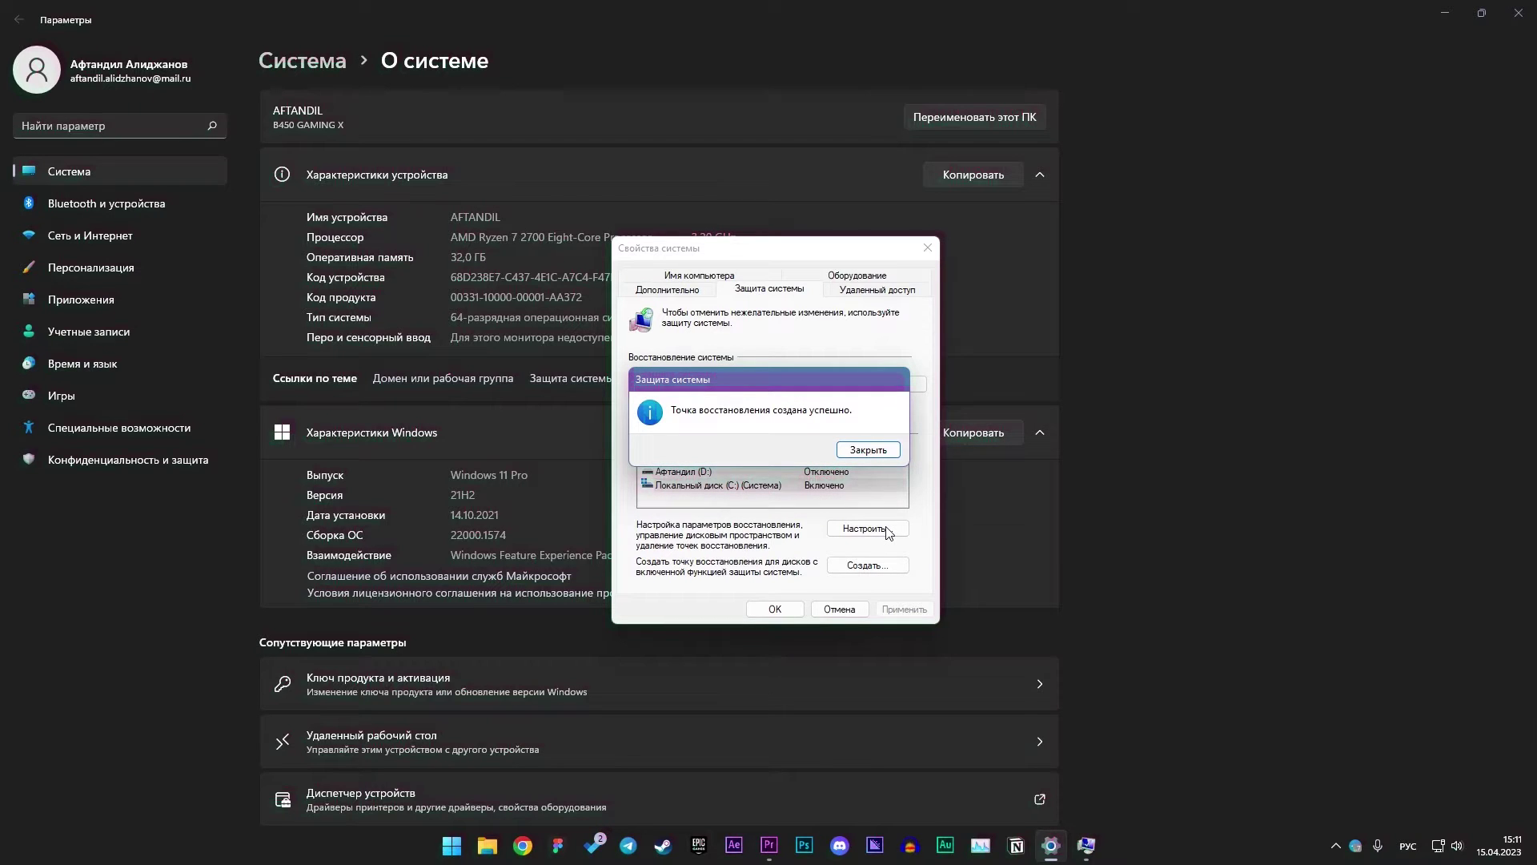
left_click(871, 450)
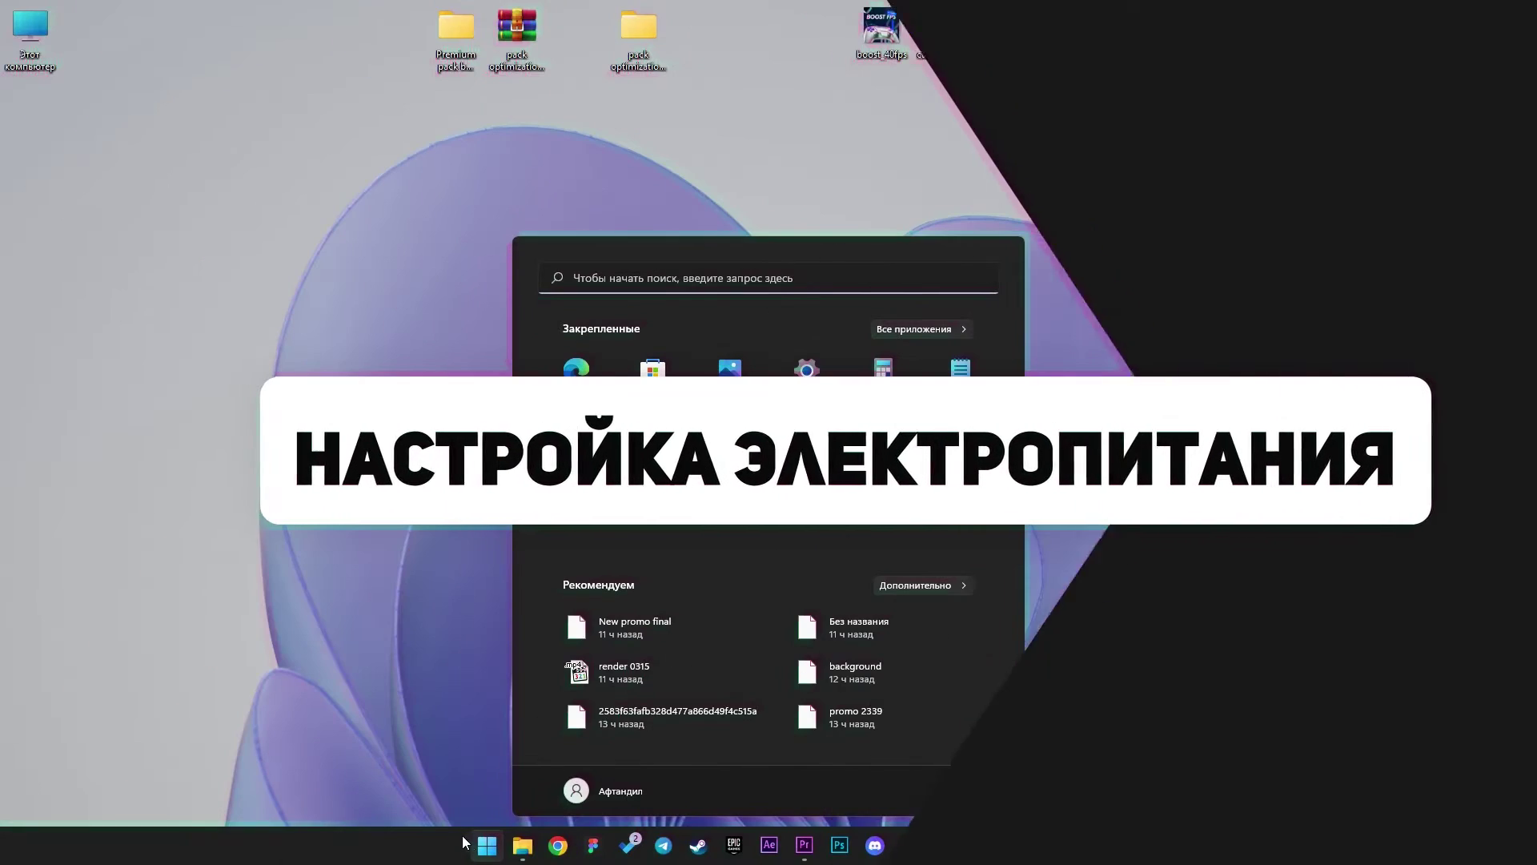
Open Control Panel, show it by Категория, and go to Электропитание under Система и безопасность.
type("пане")
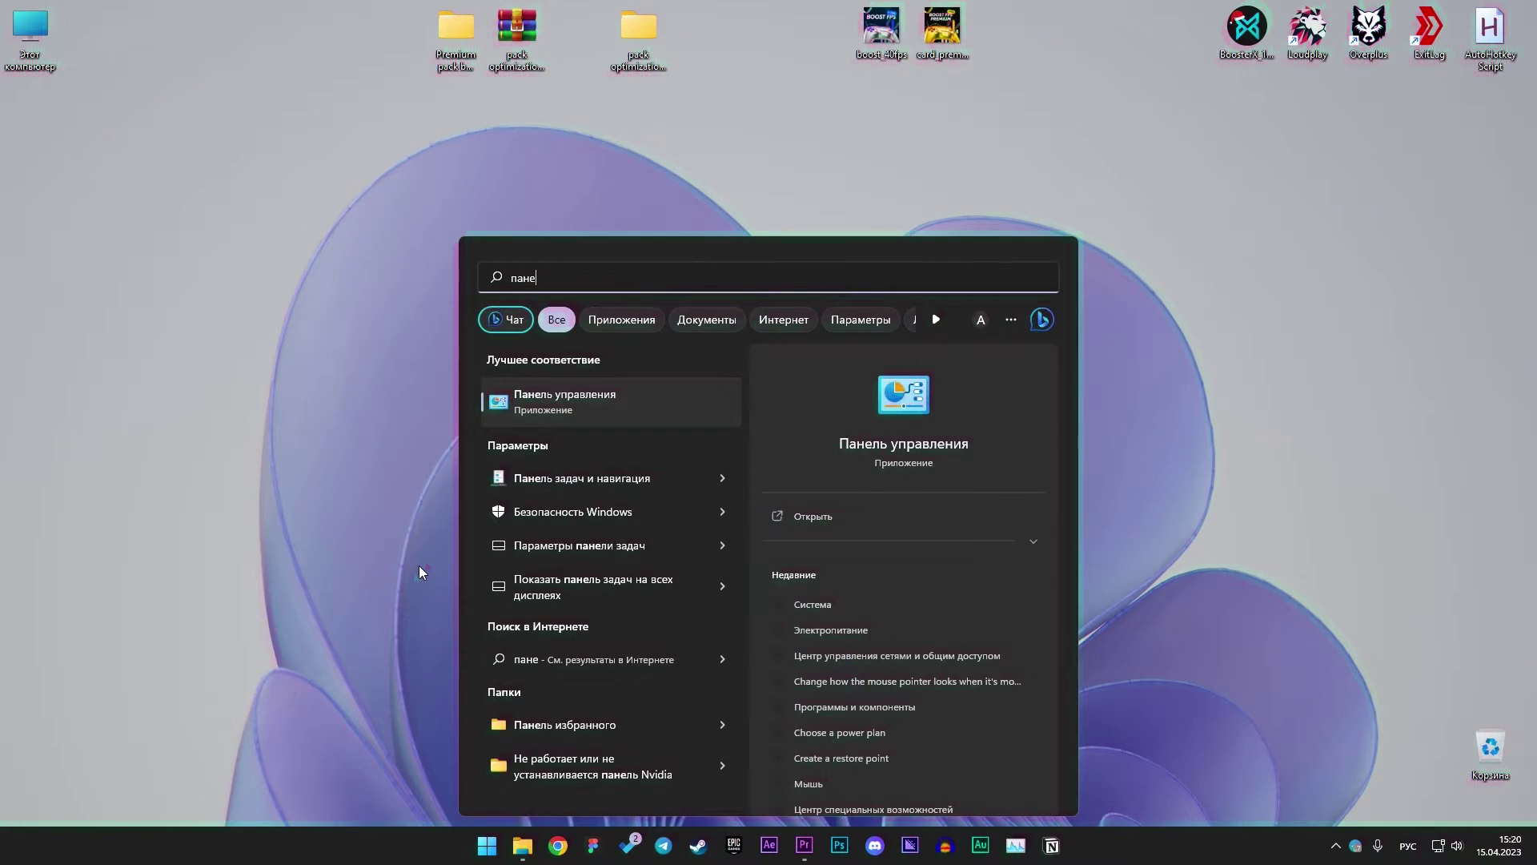
left_click(576, 404)
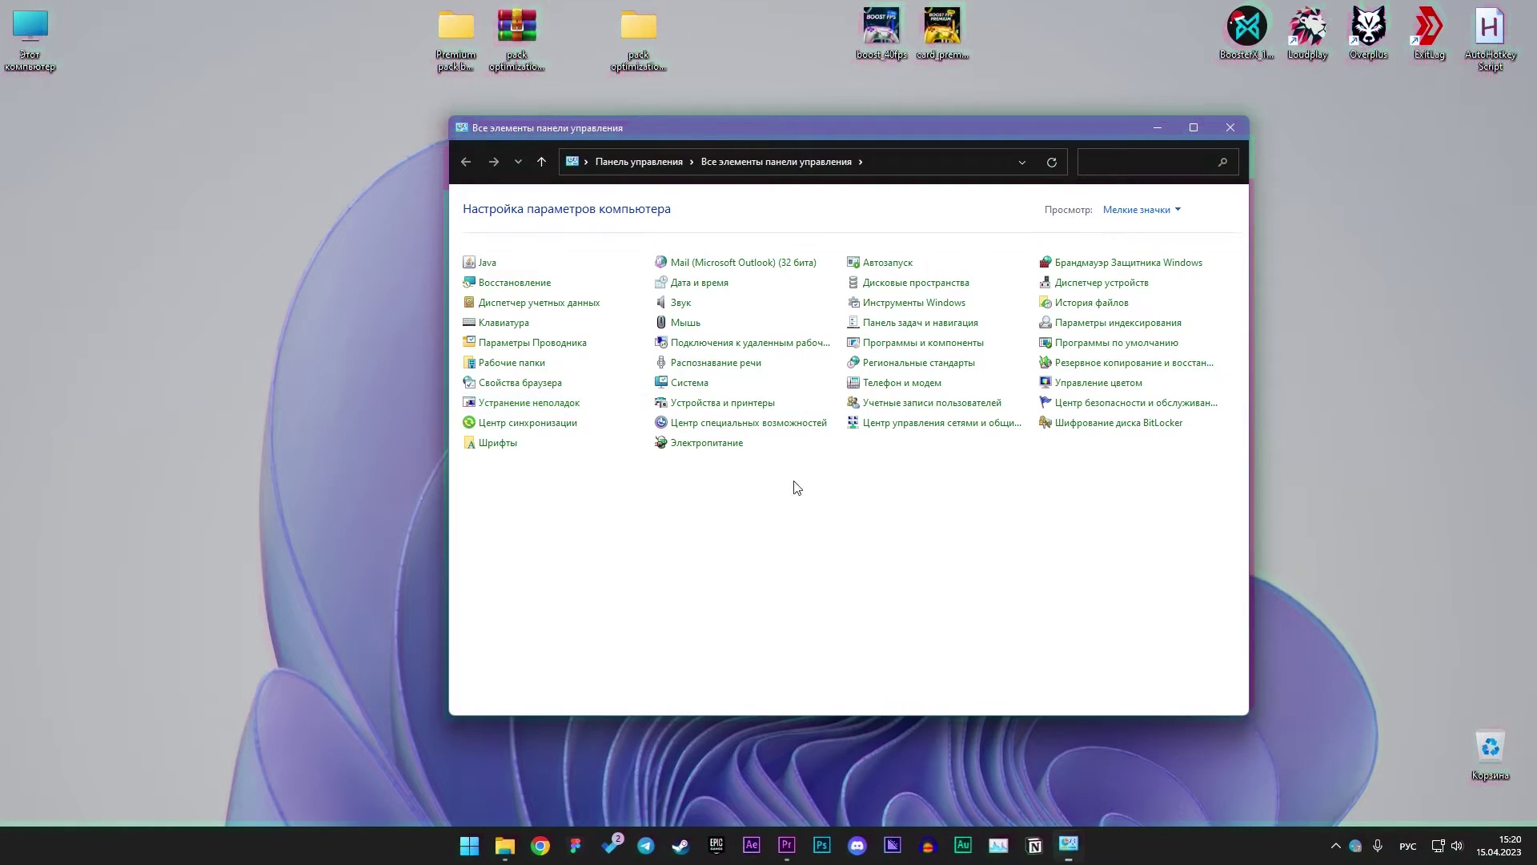
left_click(1170, 210)
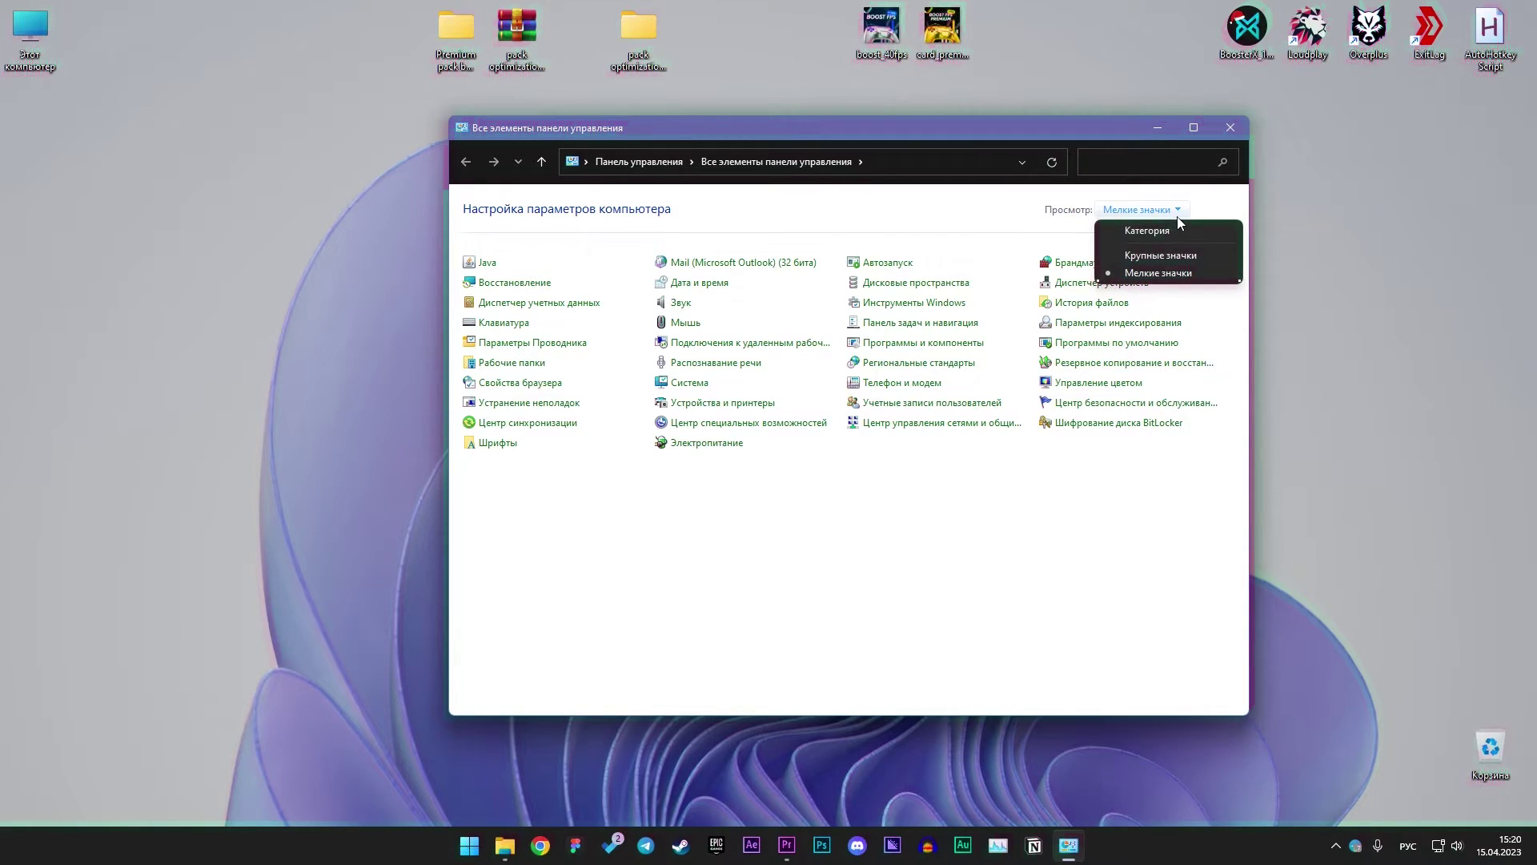
left_click(1155, 232)
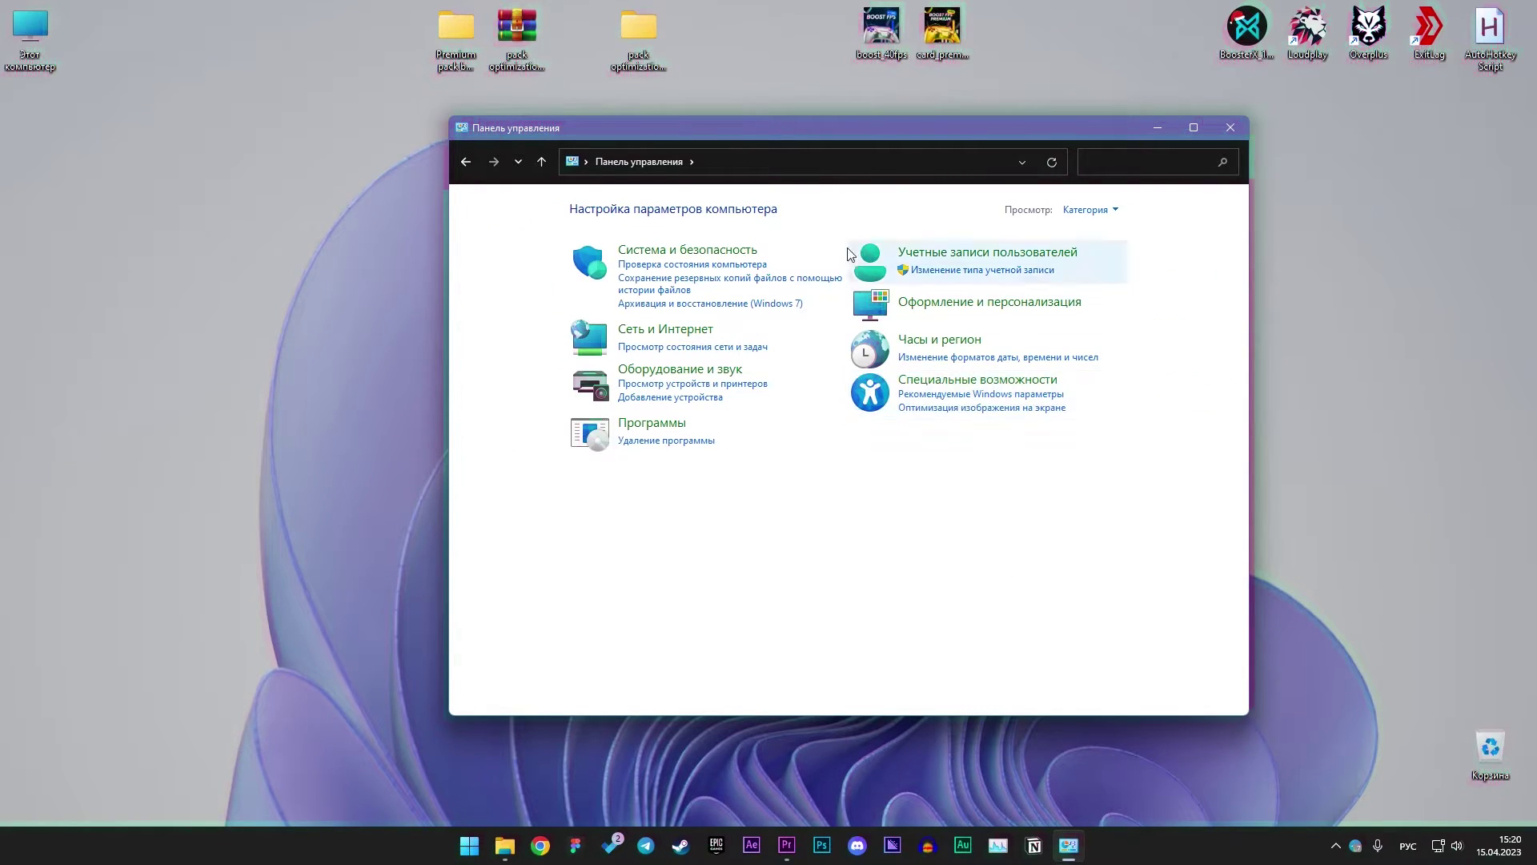
left_click(723, 252)
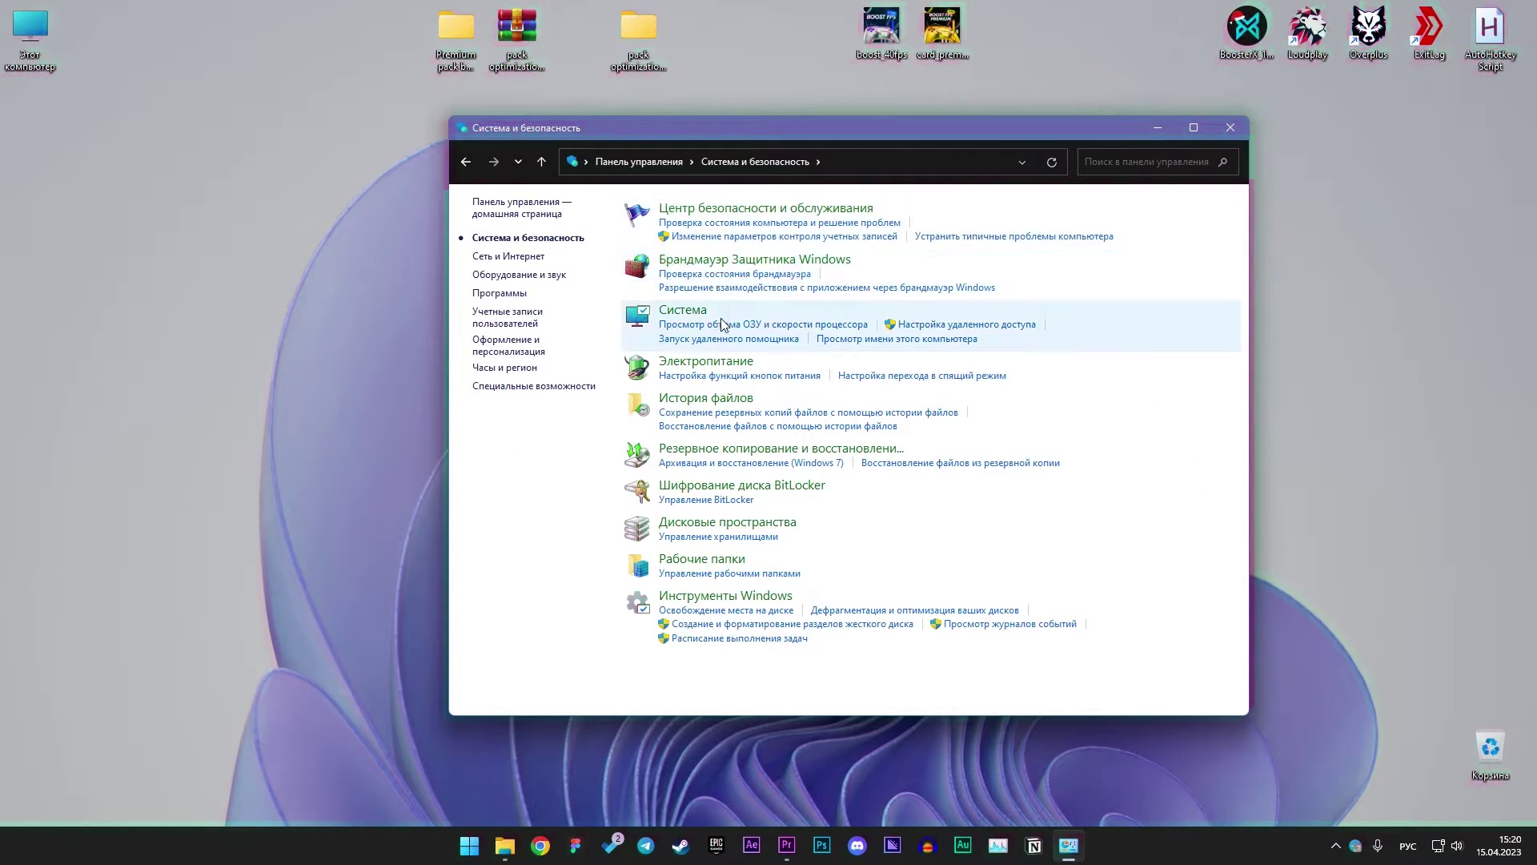
left_click(722, 364)
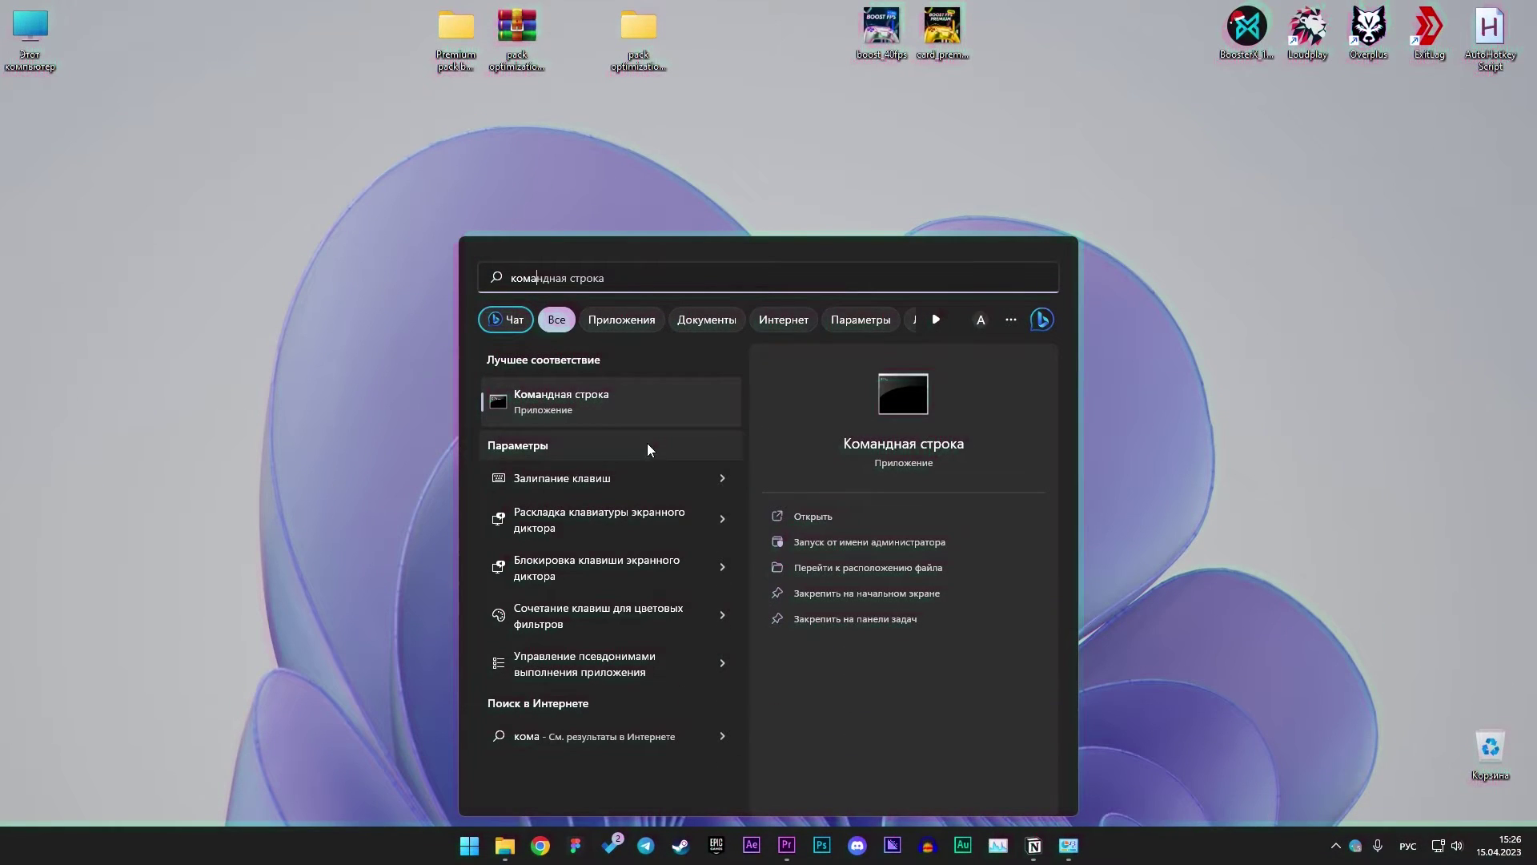
Start Командная строка as administrator and enter powercfg -duplicatescheme e9a42b02-d5df-448d-aa00-03f14749eb61.
left_click(901, 543)
left_click_drag(621, 226, 902, 245)
left_click(675, 313)
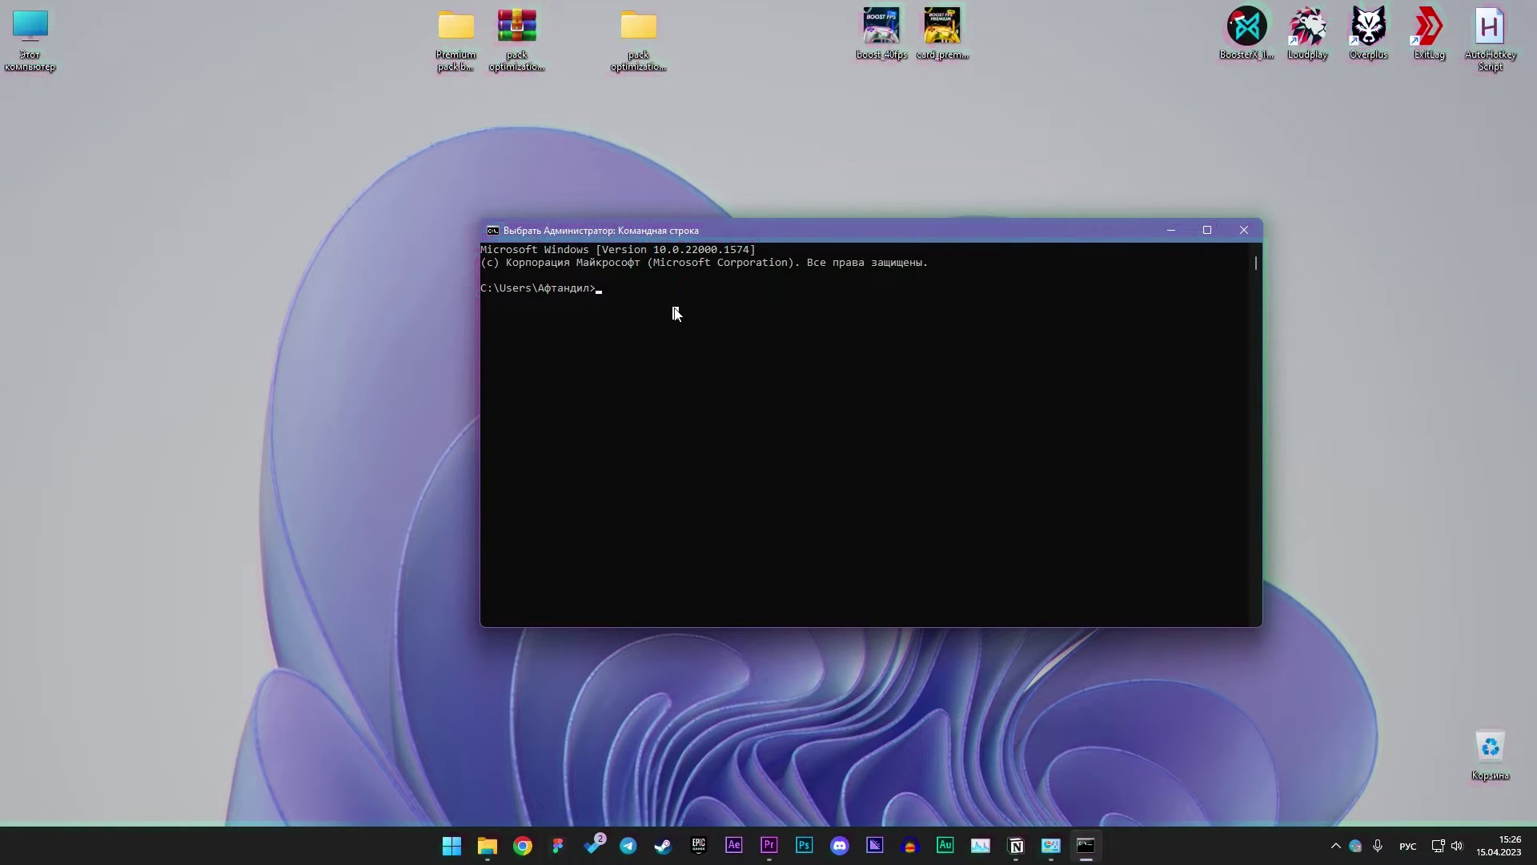
type("powercfg -duplicatescheme e9a42b02-d5df-448d-aa00-03f14749eb61")
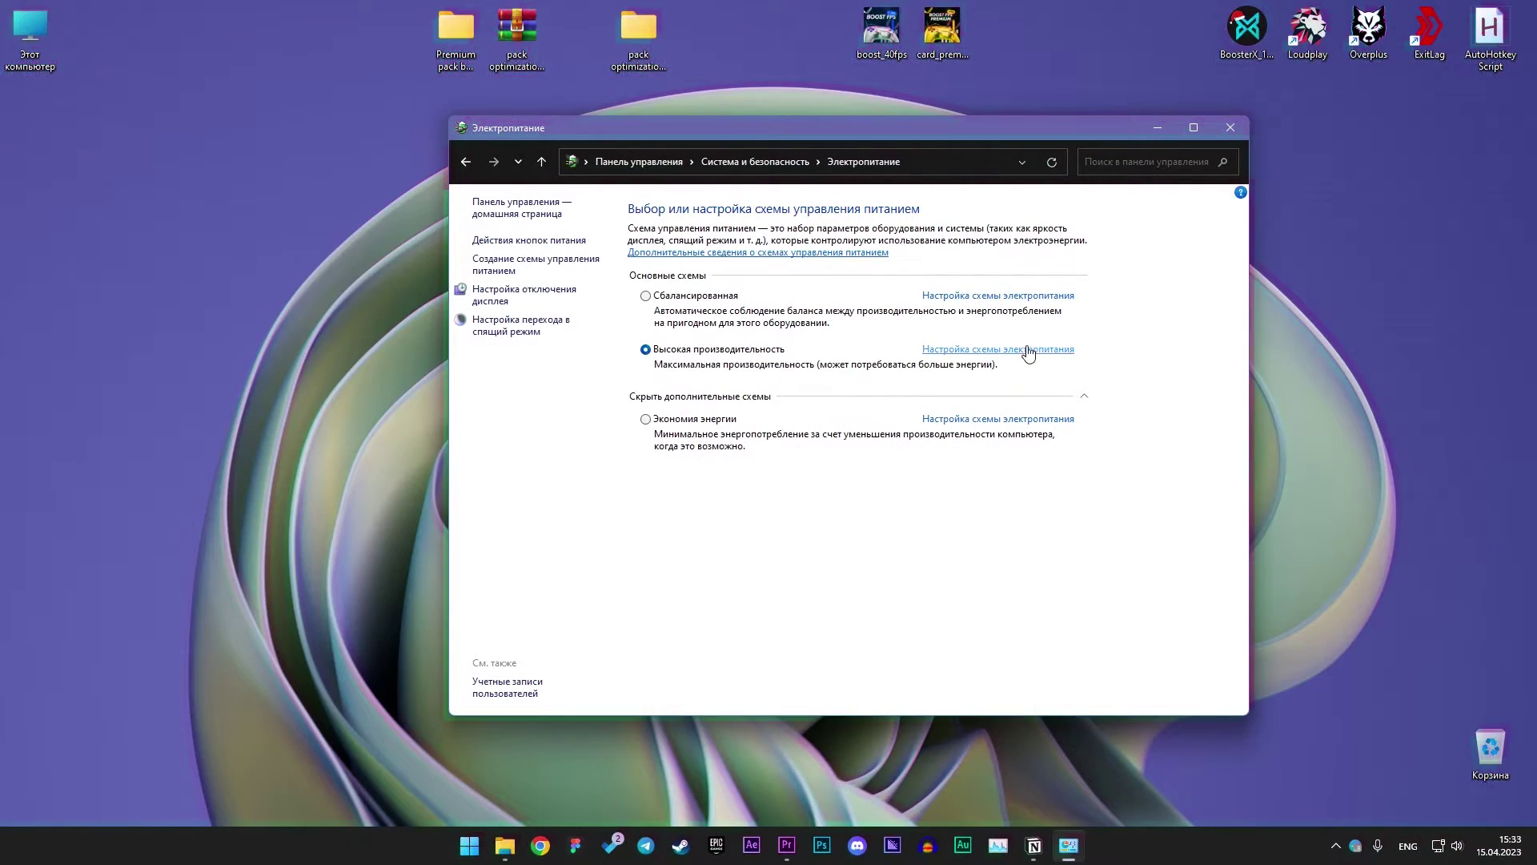
Set display turn-off and computer sleep to Никогда for the Высокая производительность power plan and save the changes.
left_click(1029, 351)
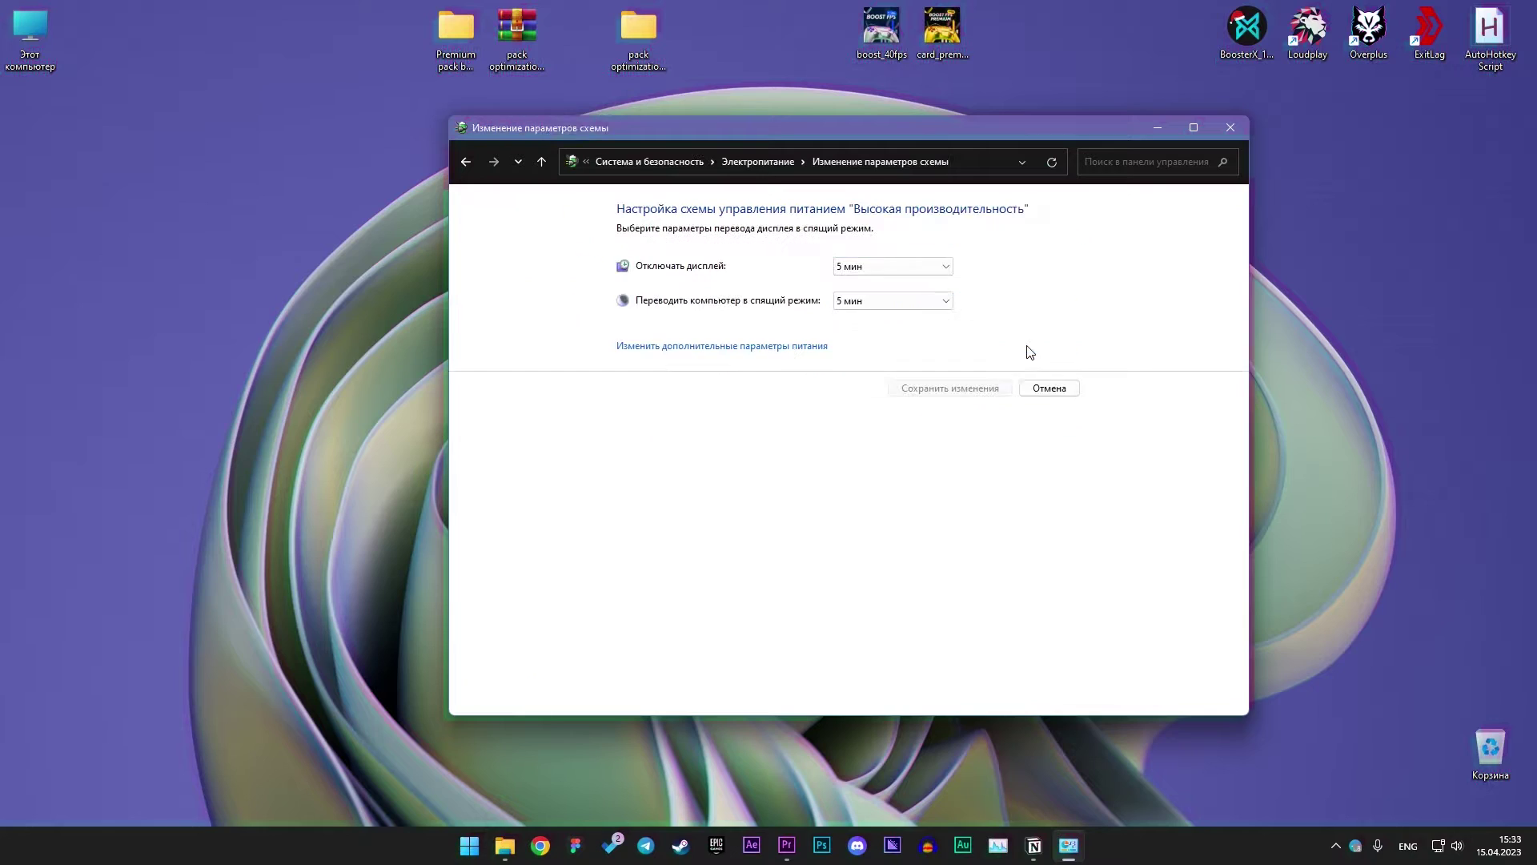
left_click(926, 267)
left_click(871, 466)
left_click(905, 312)
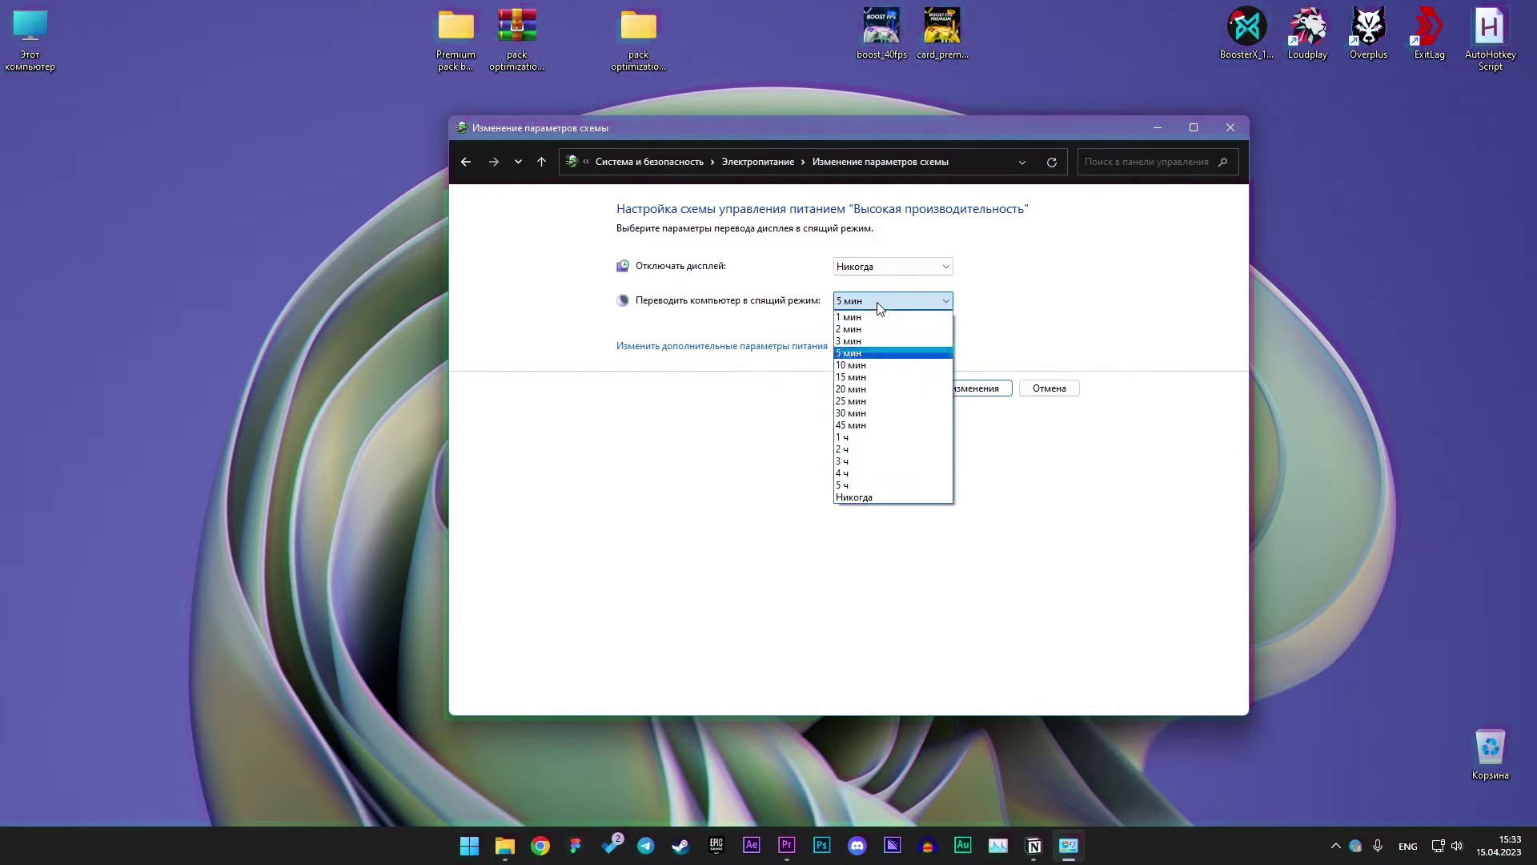
left_click(869, 494)
left_click(945, 394)
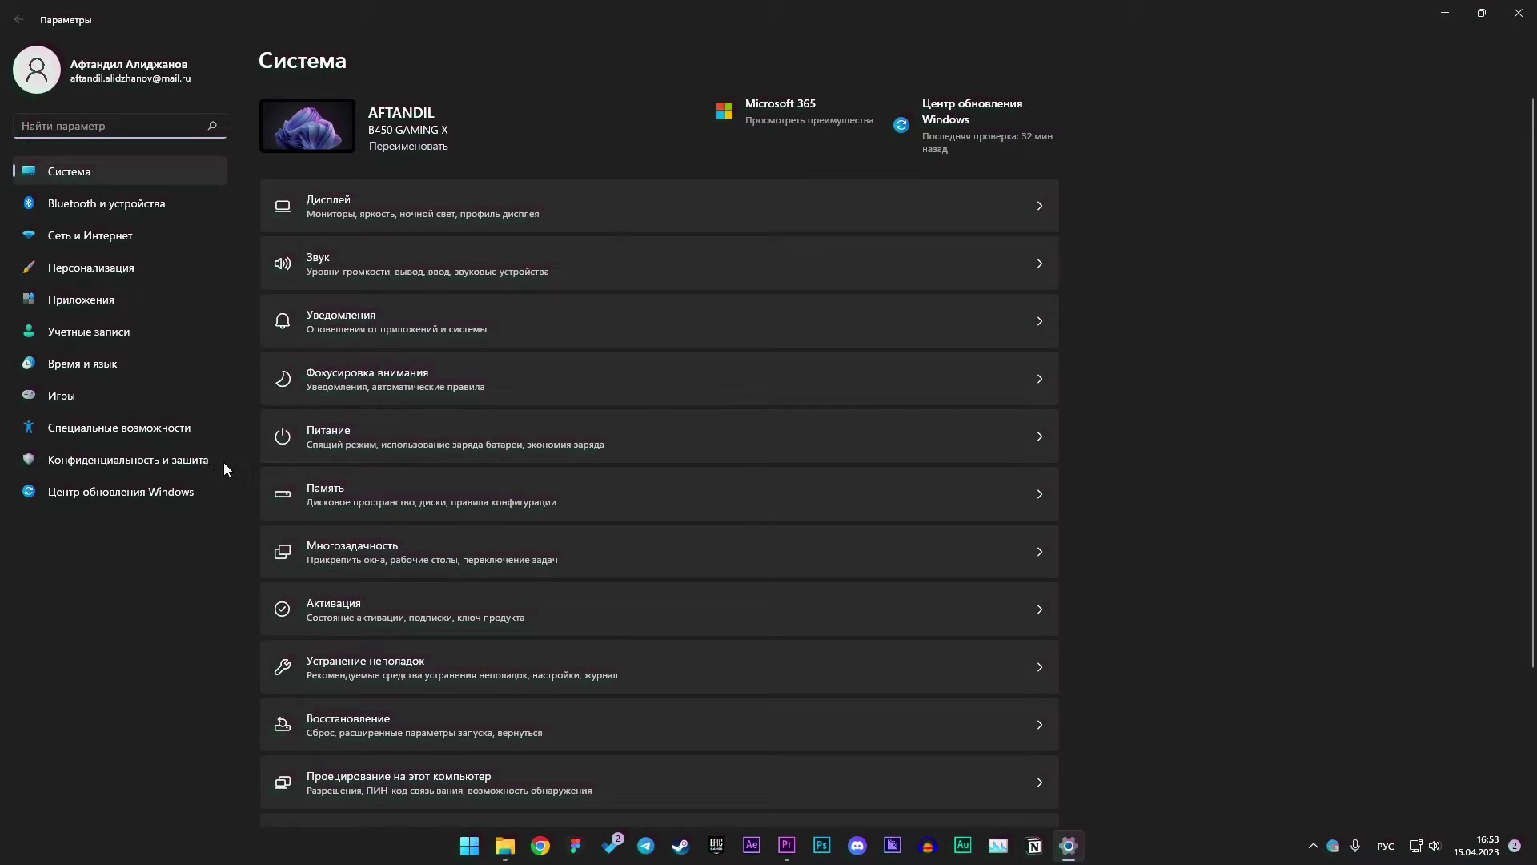
Open Защита от вирусов и угроз in Безопасность Windows from the privacy and protection settings.
left_click(180, 462)
left_click(413, 142)
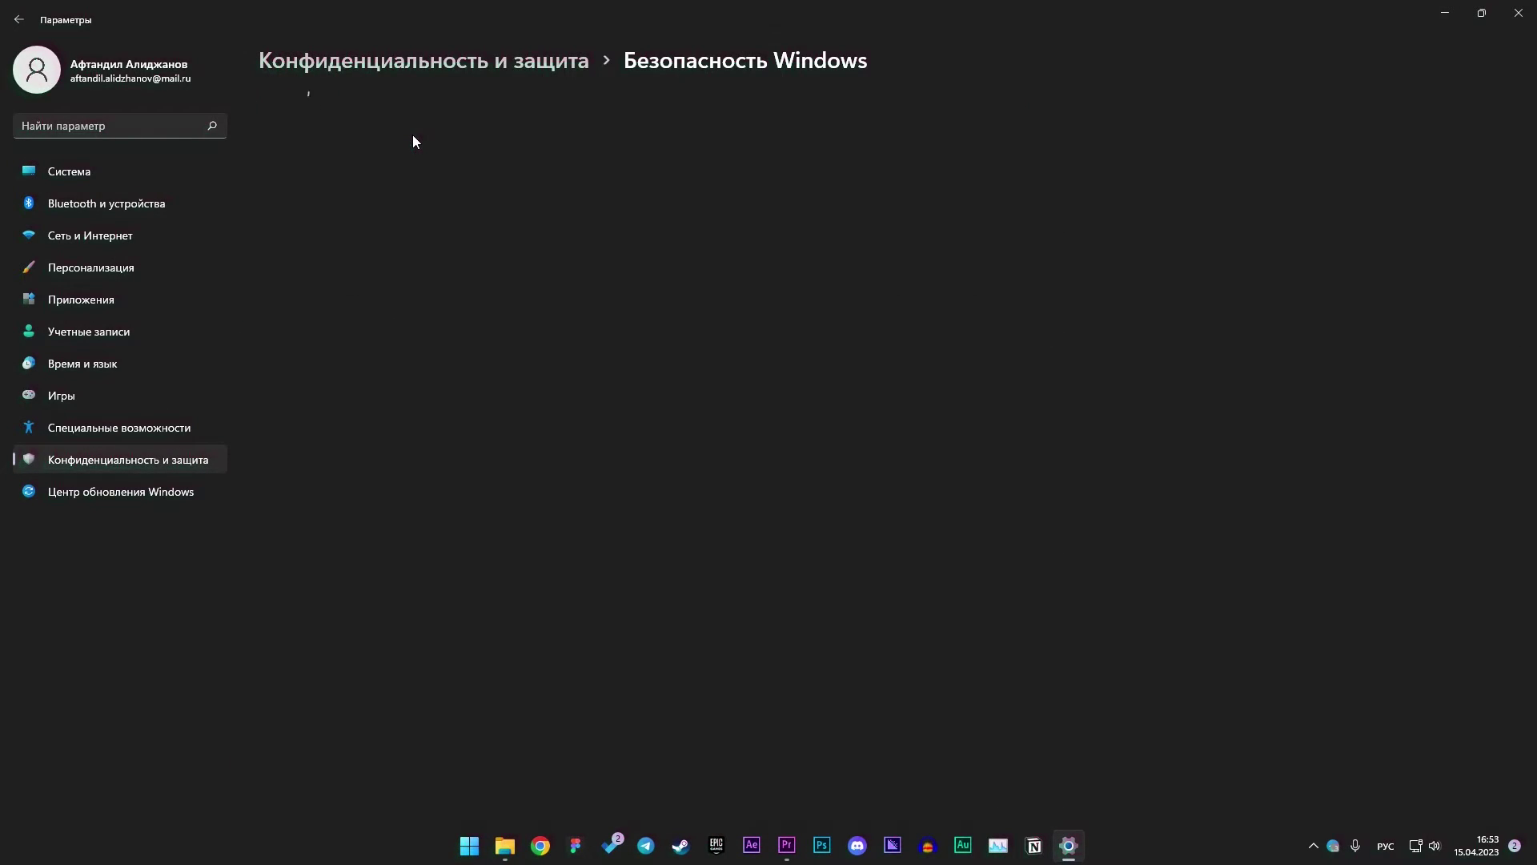
left_click(406, 264)
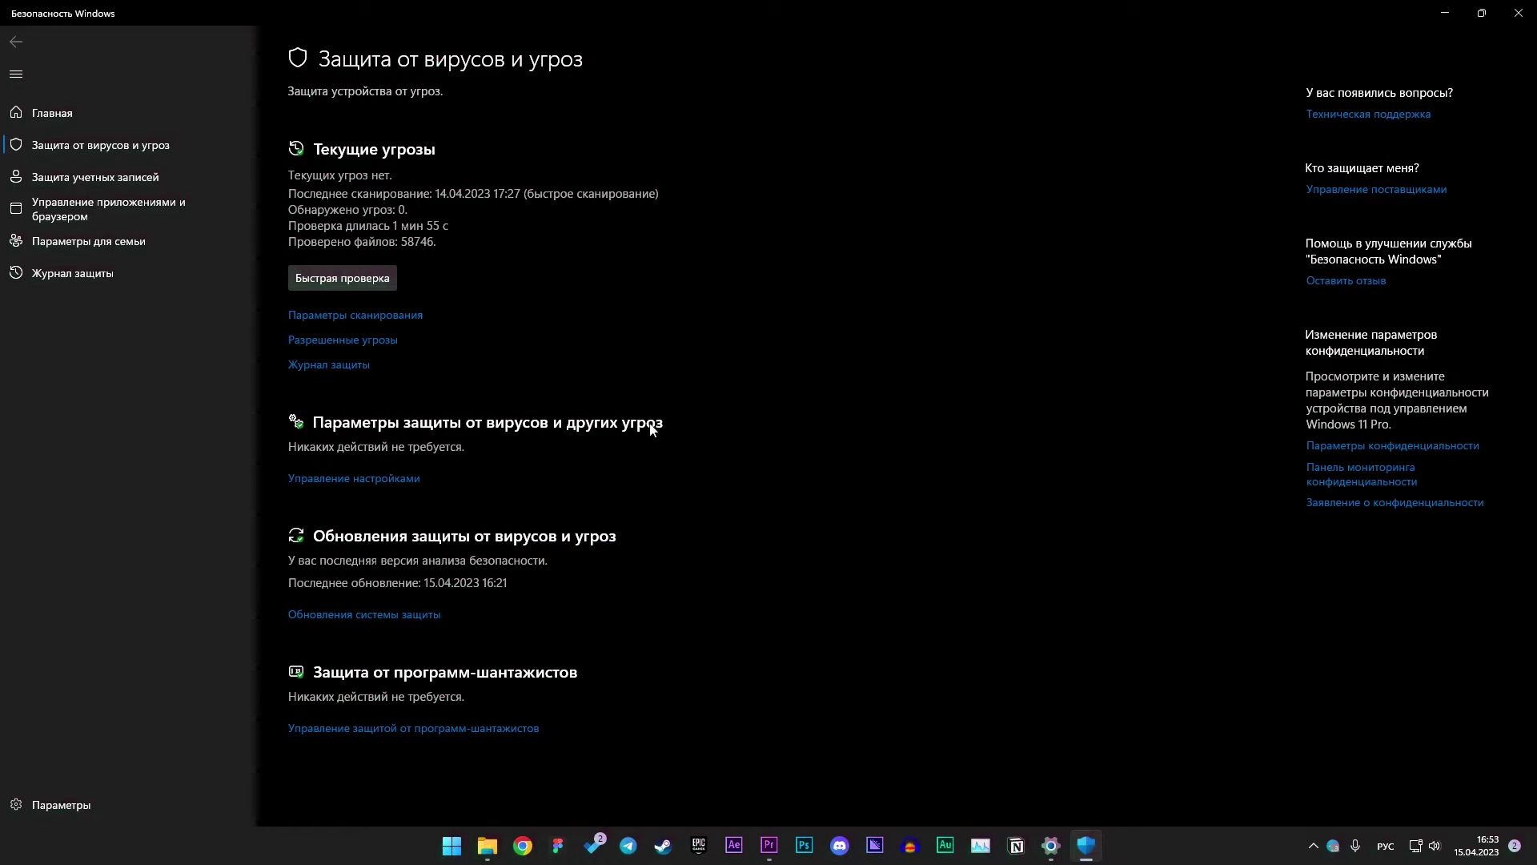
Turn off real-time protection, cloud protection, automatic sample submission and tamper protection in the virus and threat protection settings.
left_click(393, 479)
left_click(304, 283)
left_click(305, 476)
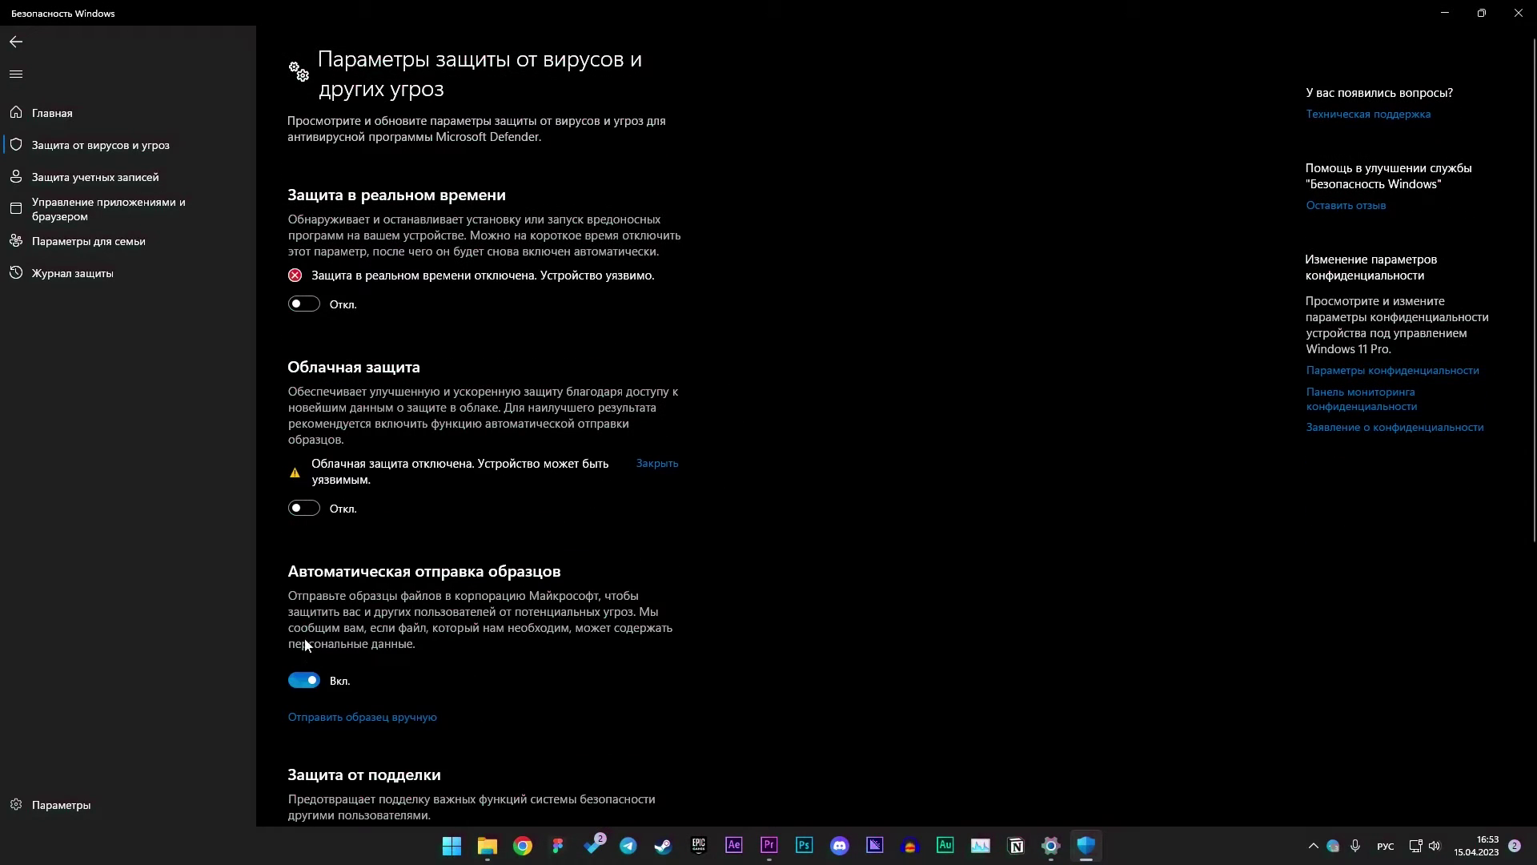
left_click(304, 676)
scroll(444, 595, "down", 5)
left_click(304, 419)
scroll(508, 476, "up", 5)
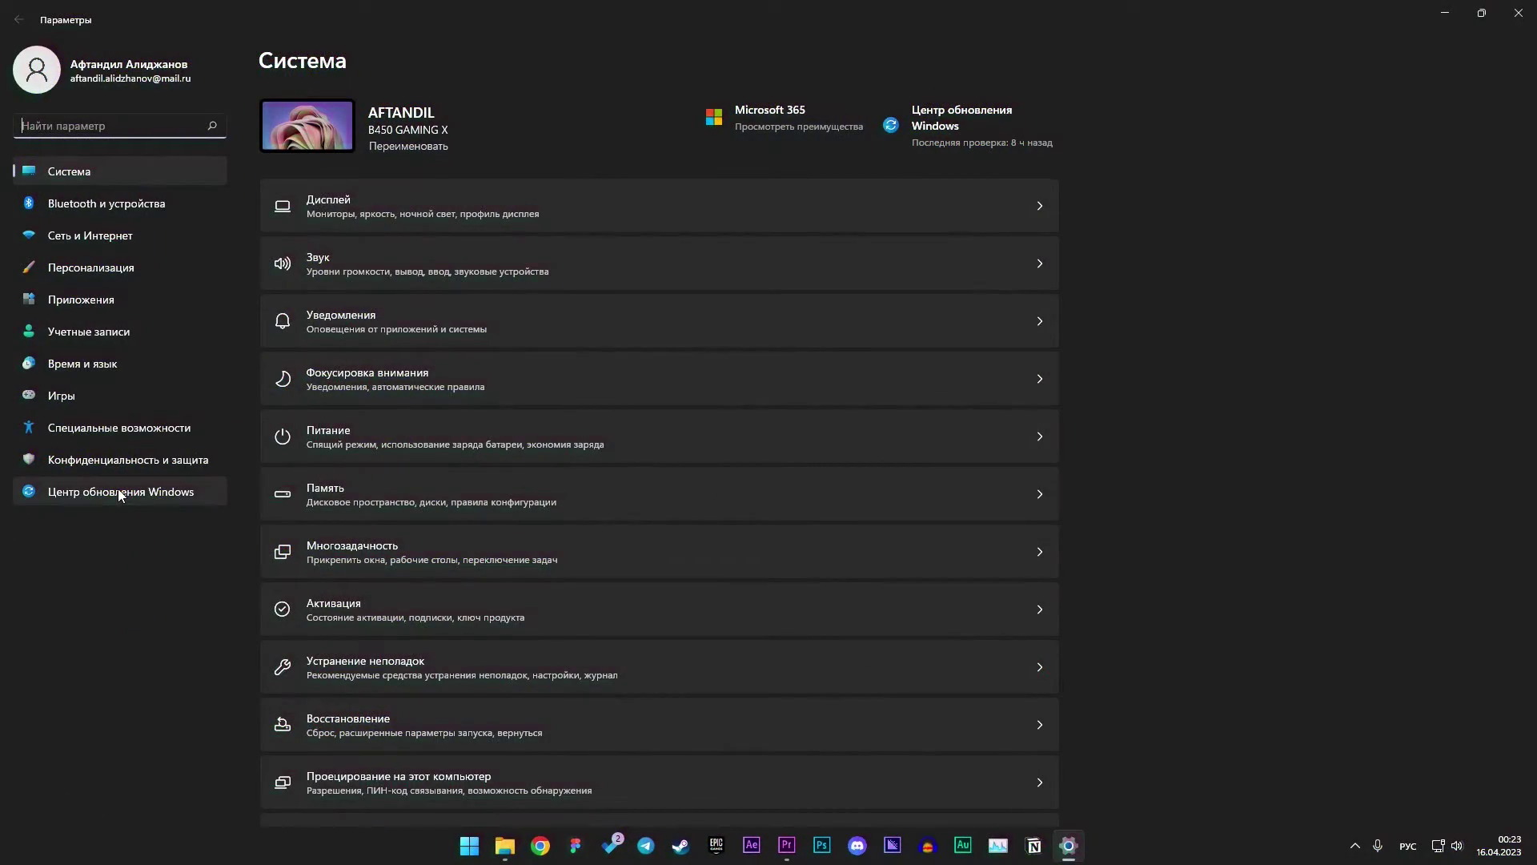
Open the Центр обновления Windows page in the system settings.
left_click(120, 493)
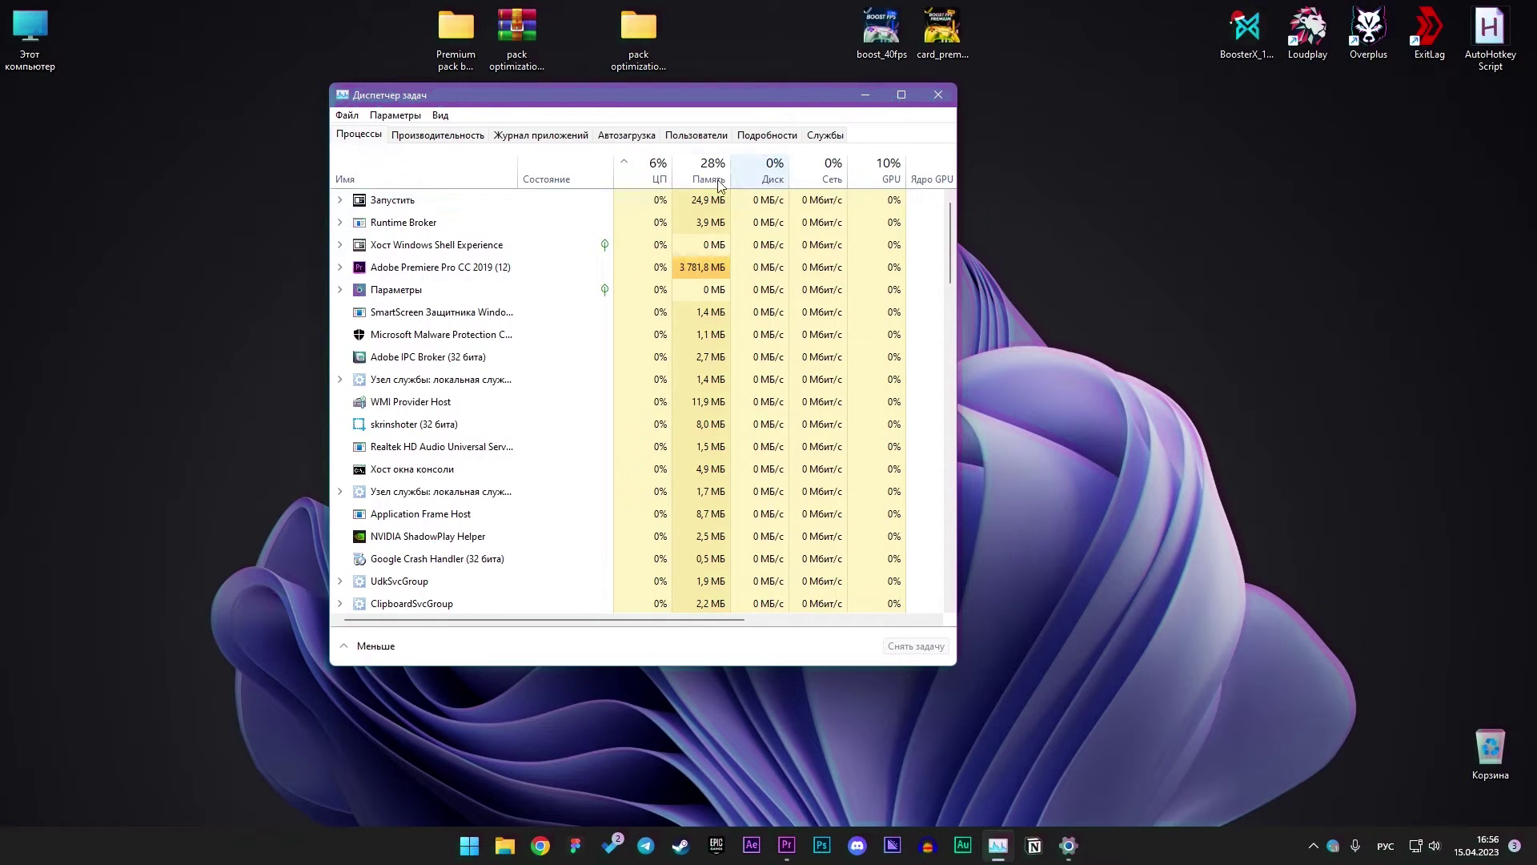
Disable AEJuice, Cortana and Figma Agent among the programs that start automatically with Windows.
left_click(650, 136)
right_click(748, 247)
left_click(774, 273)
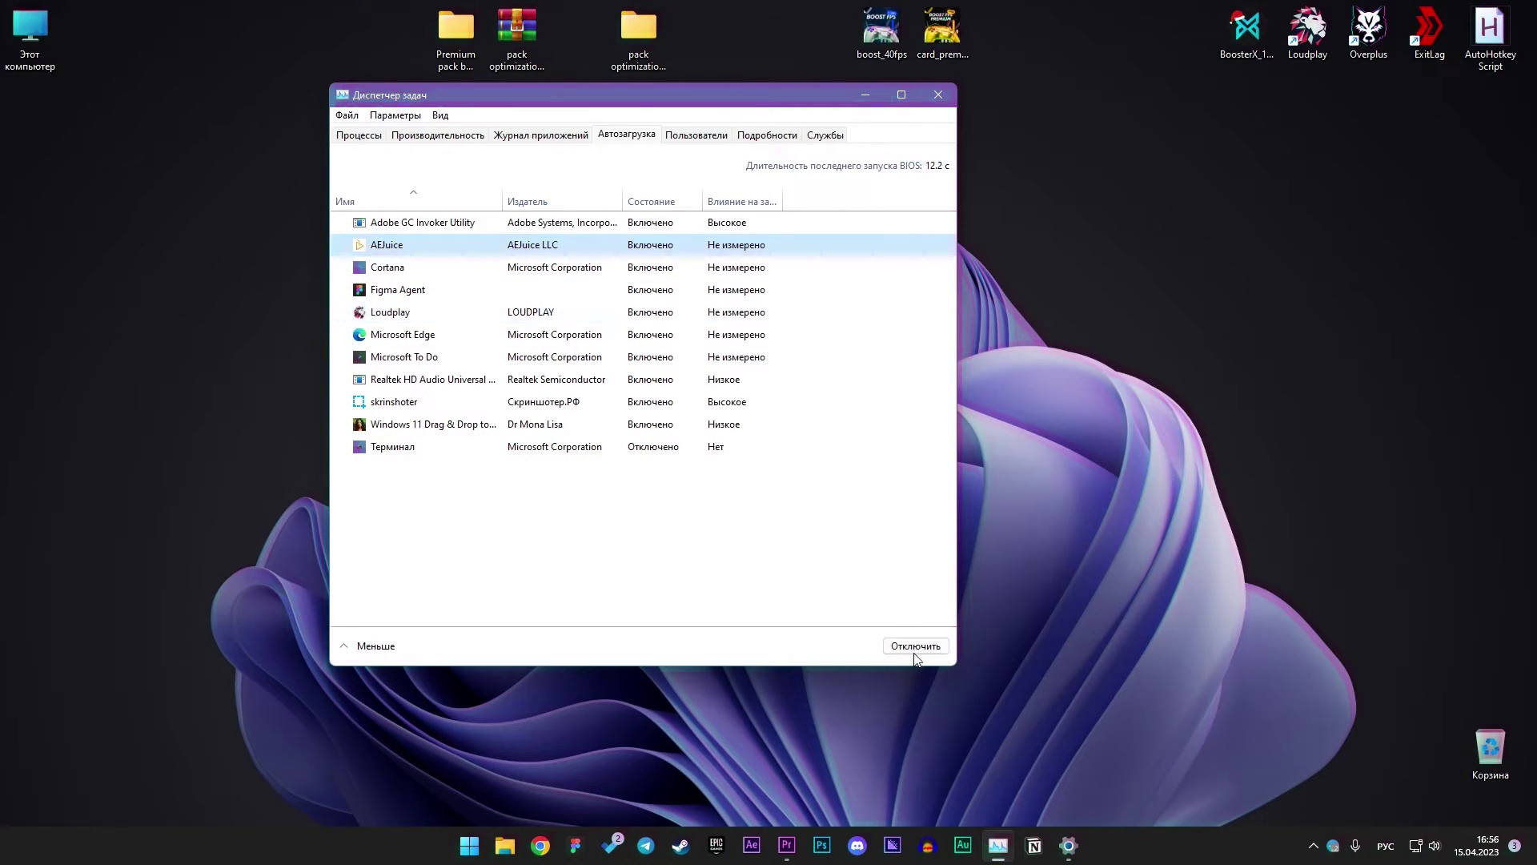
right_click(680, 268)
left_click(707, 293)
right_click(657, 290)
left_click(681, 316)
left_click(705, 312)
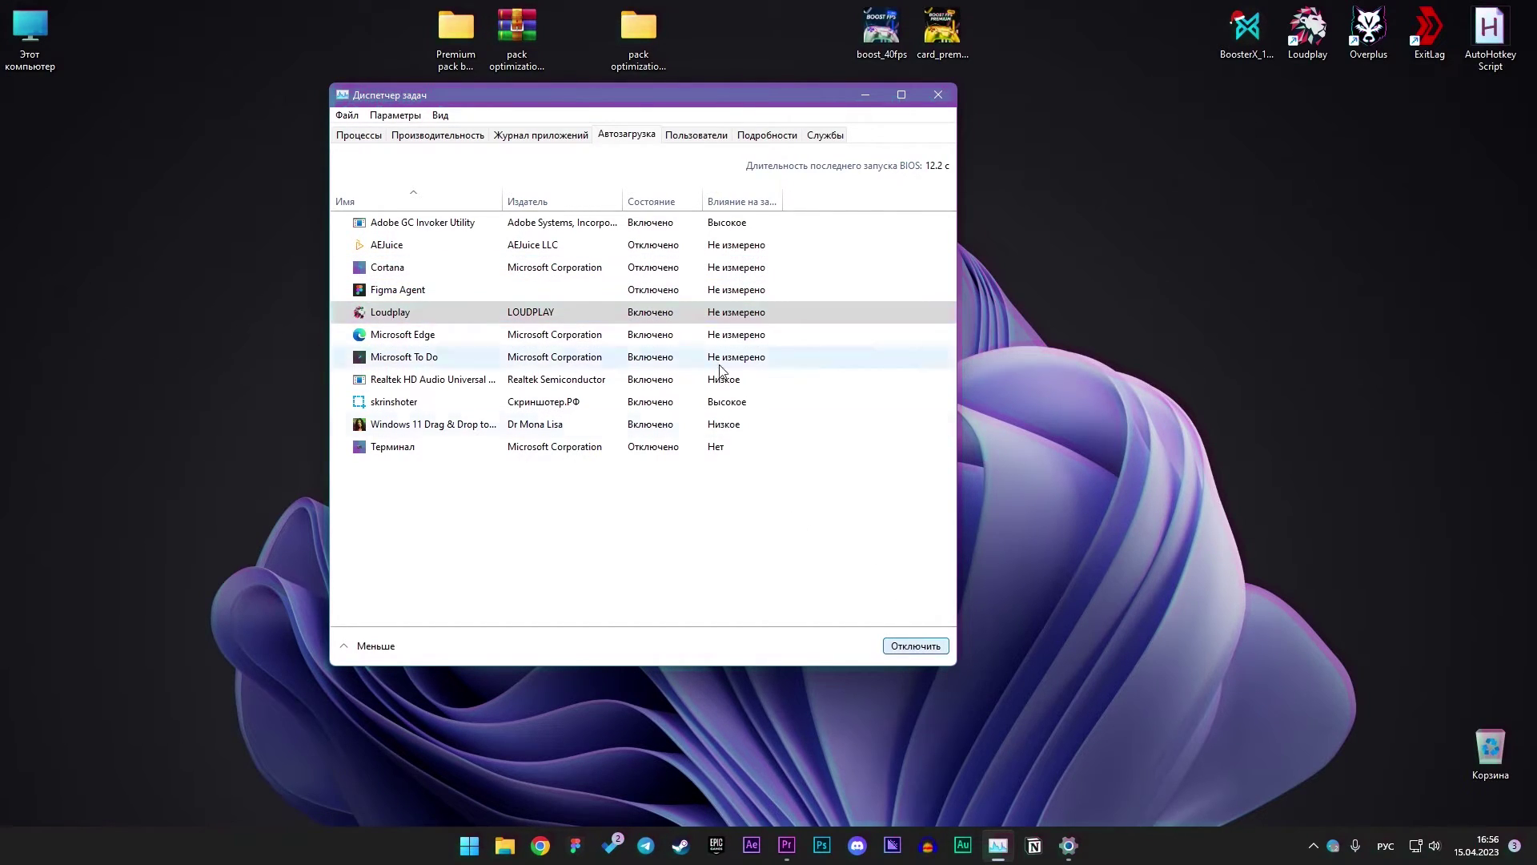
left_click(713, 334)
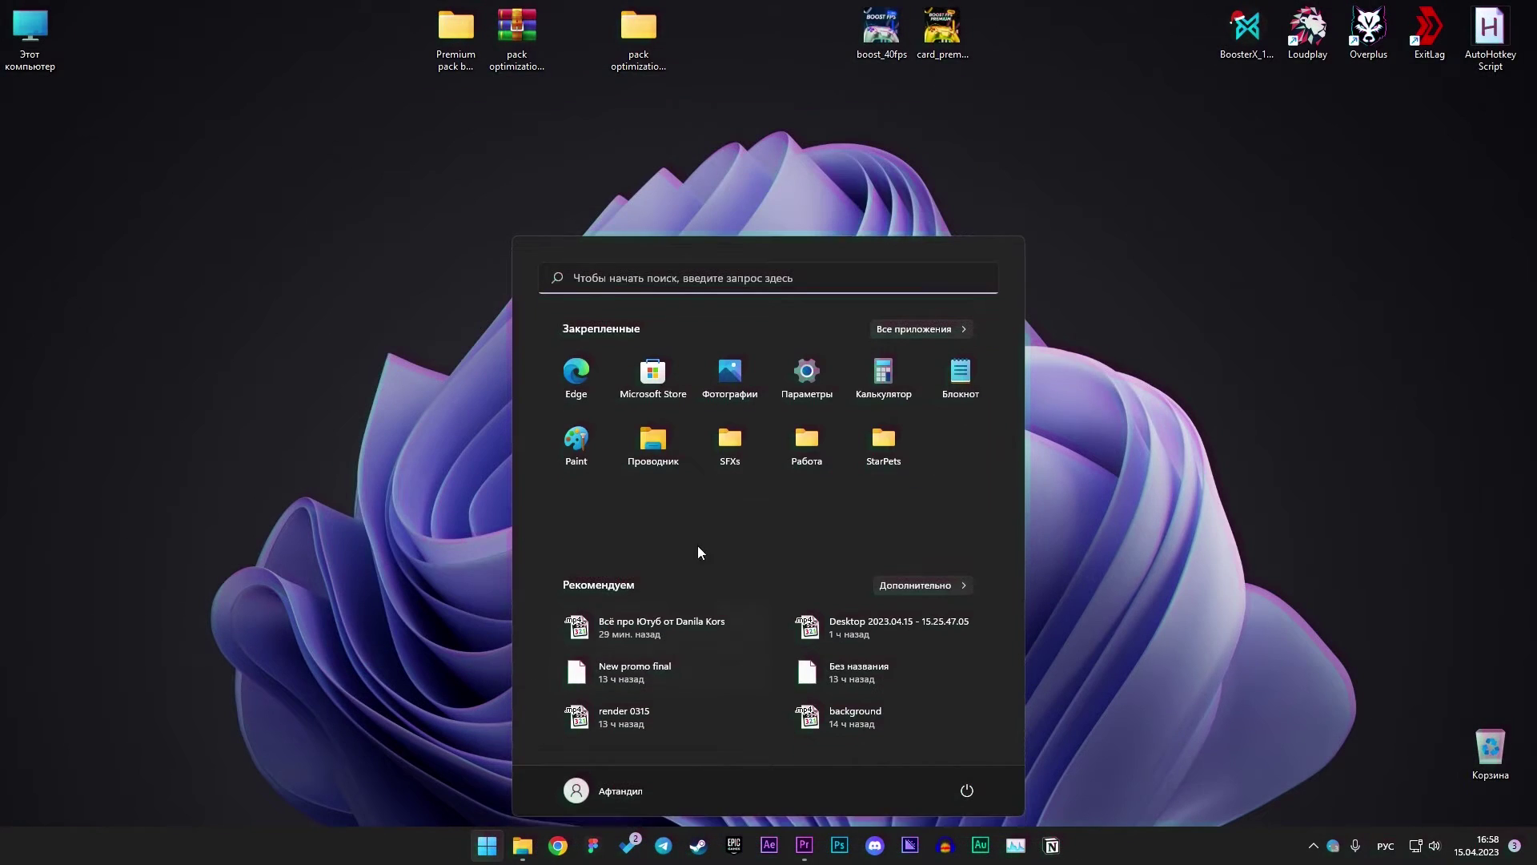
Open the Игровой режим page in the Игры section of the Windows settings.
left_click(807, 393)
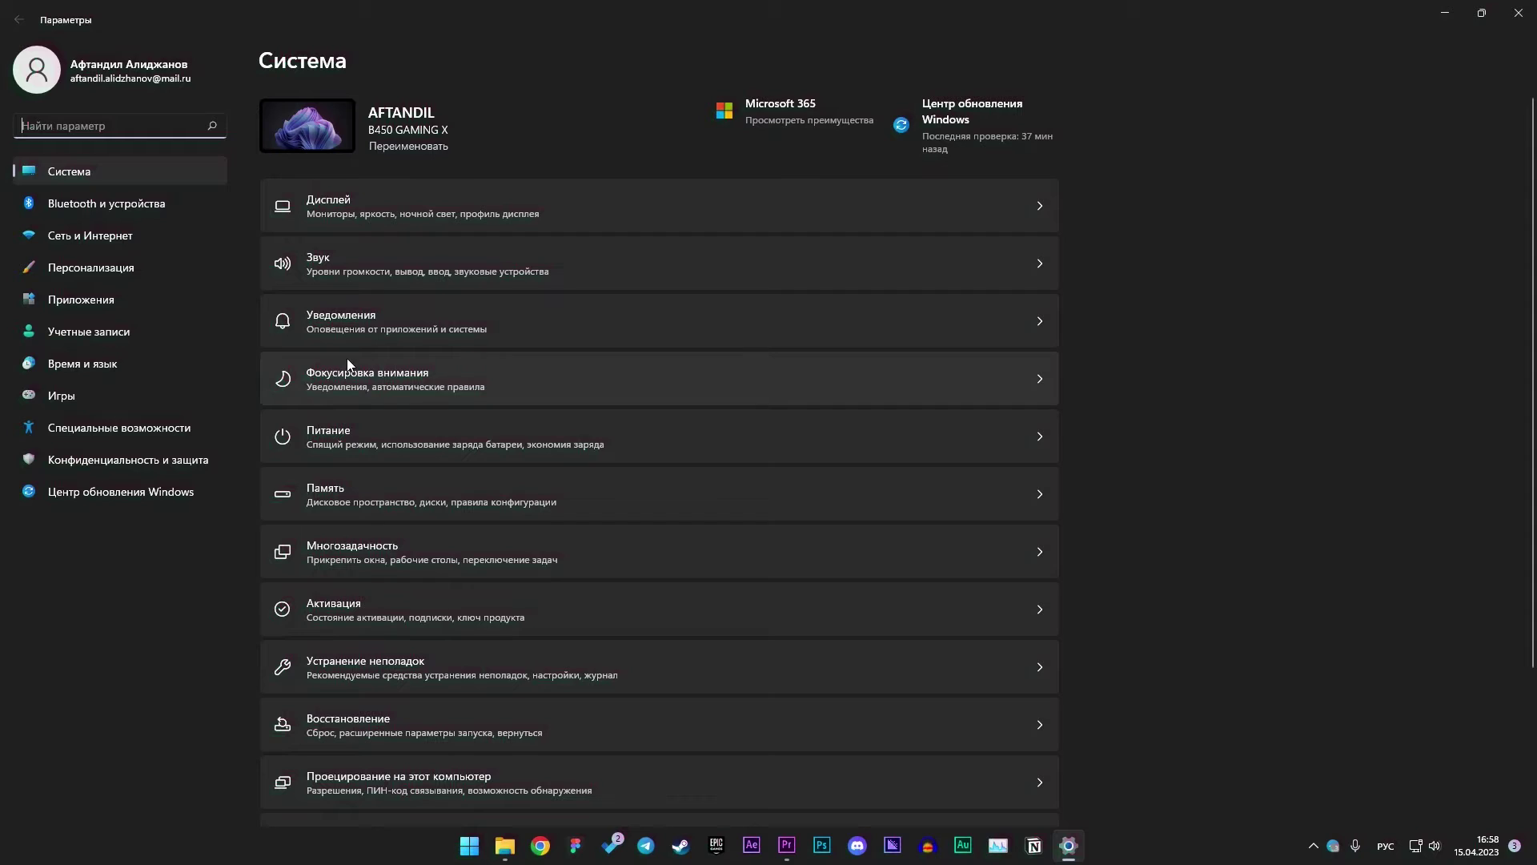
left_click(161, 401)
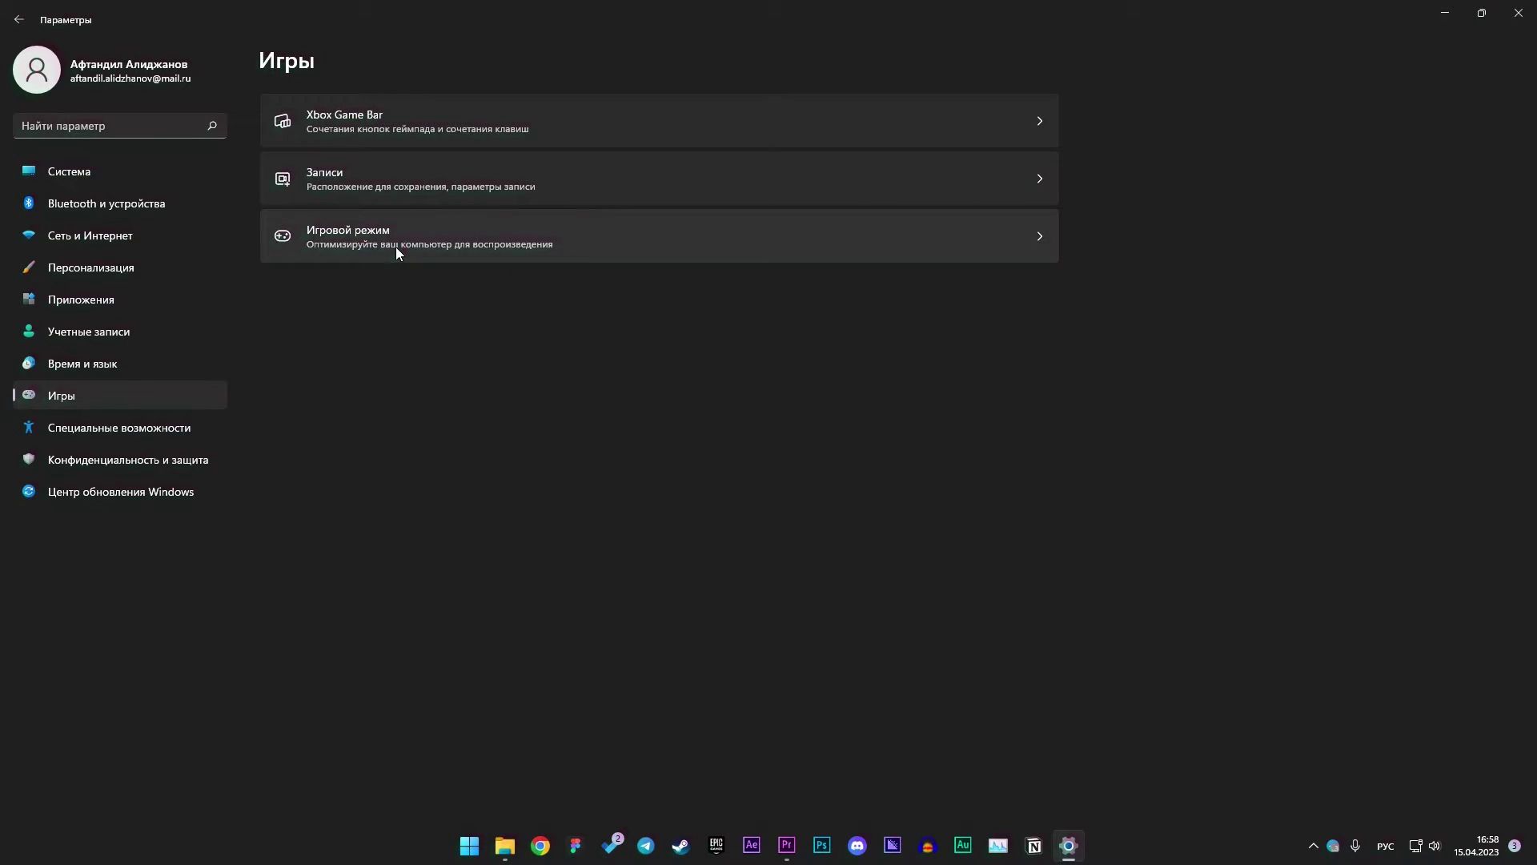
left_click(396, 249)
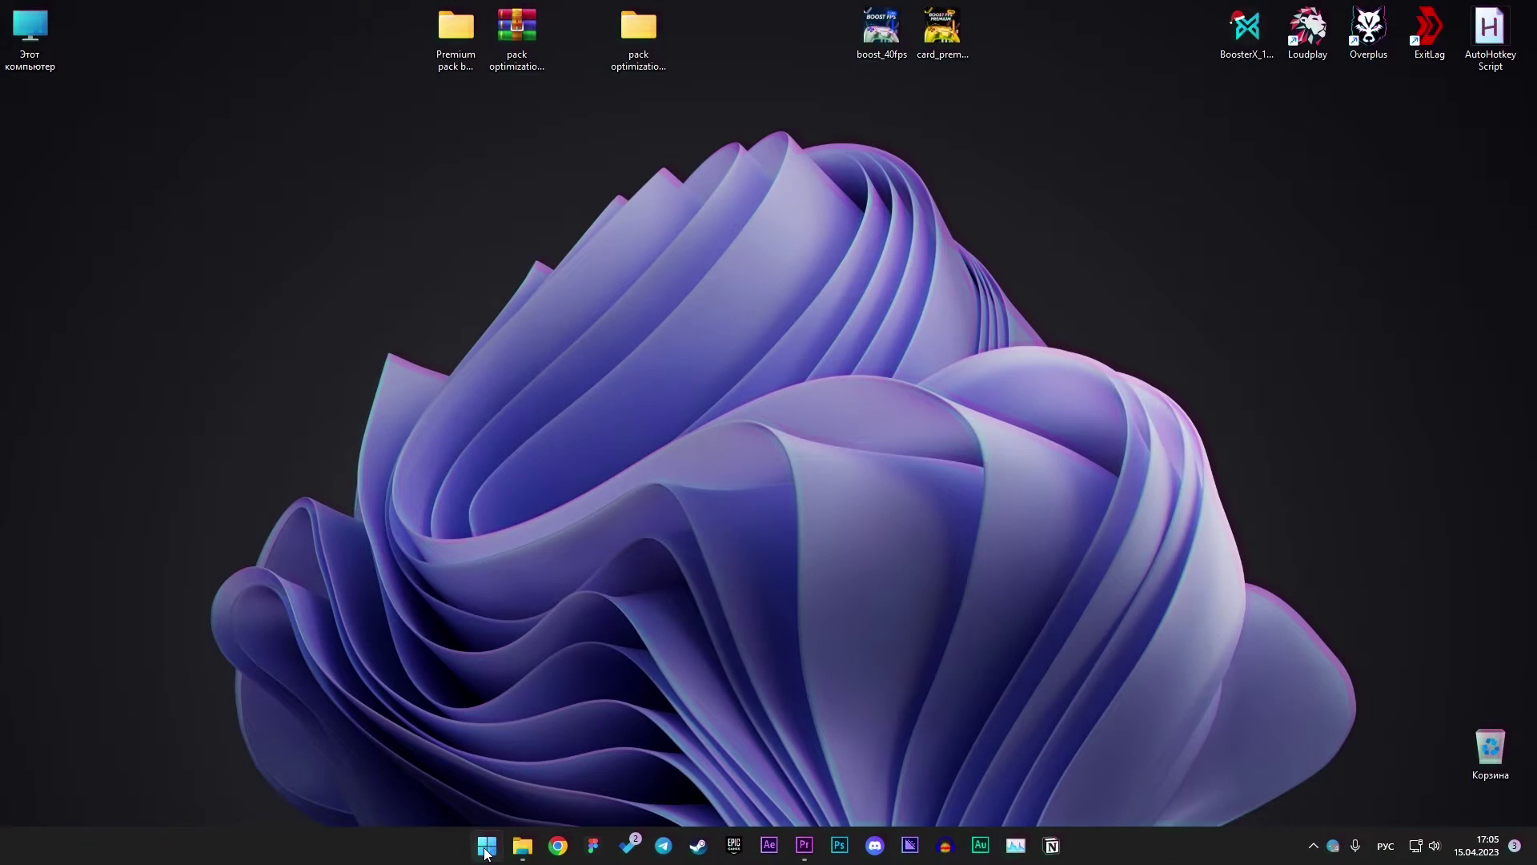
Open the Система information page from the Система и безопасность category of Control Panel.
key("super")
type("па")
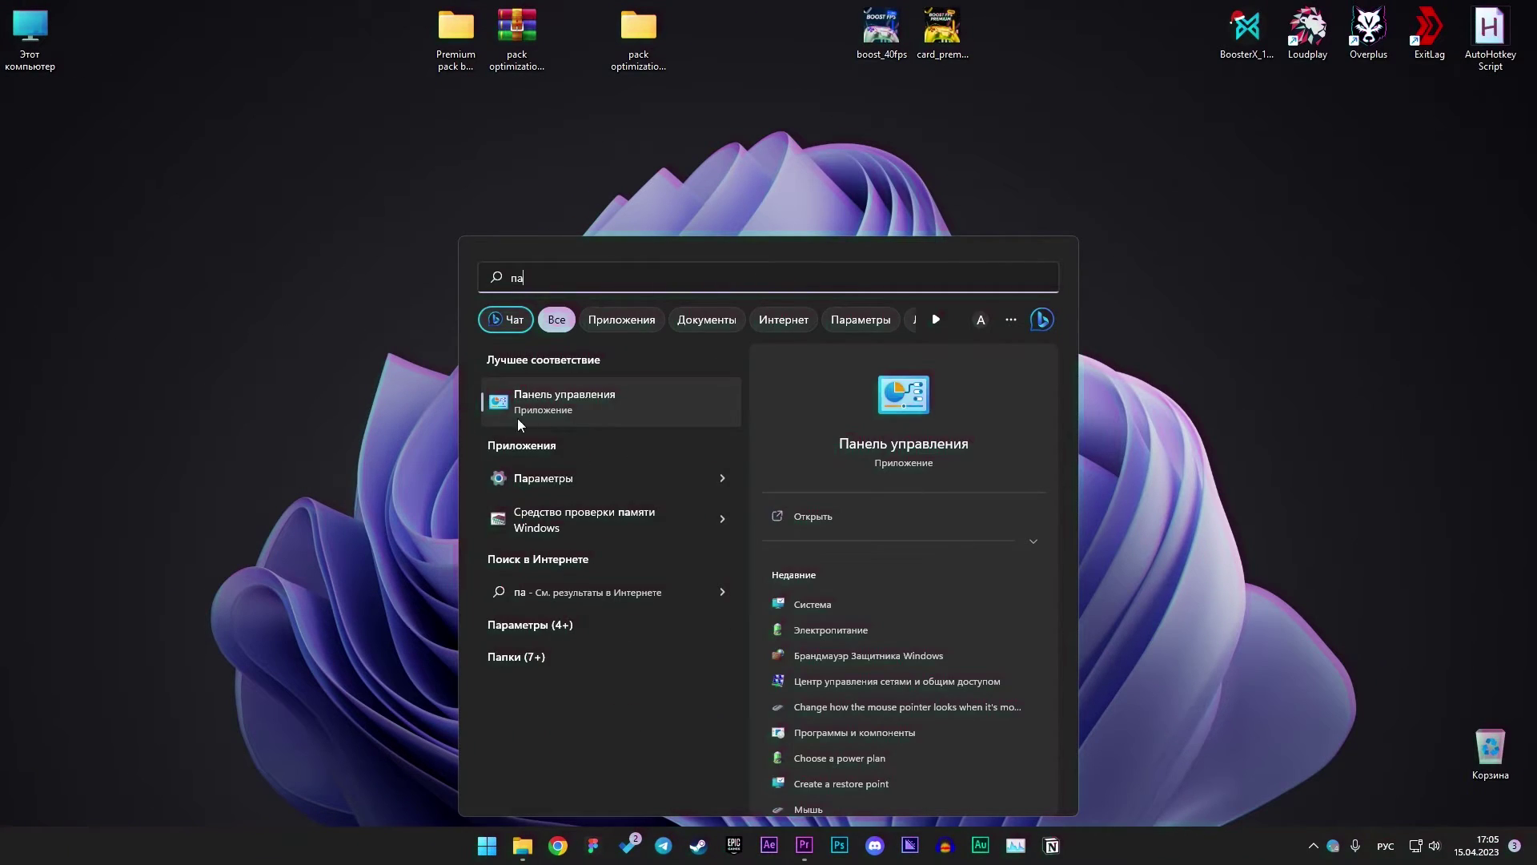
left_click(505, 417)
left_click(665, 260)
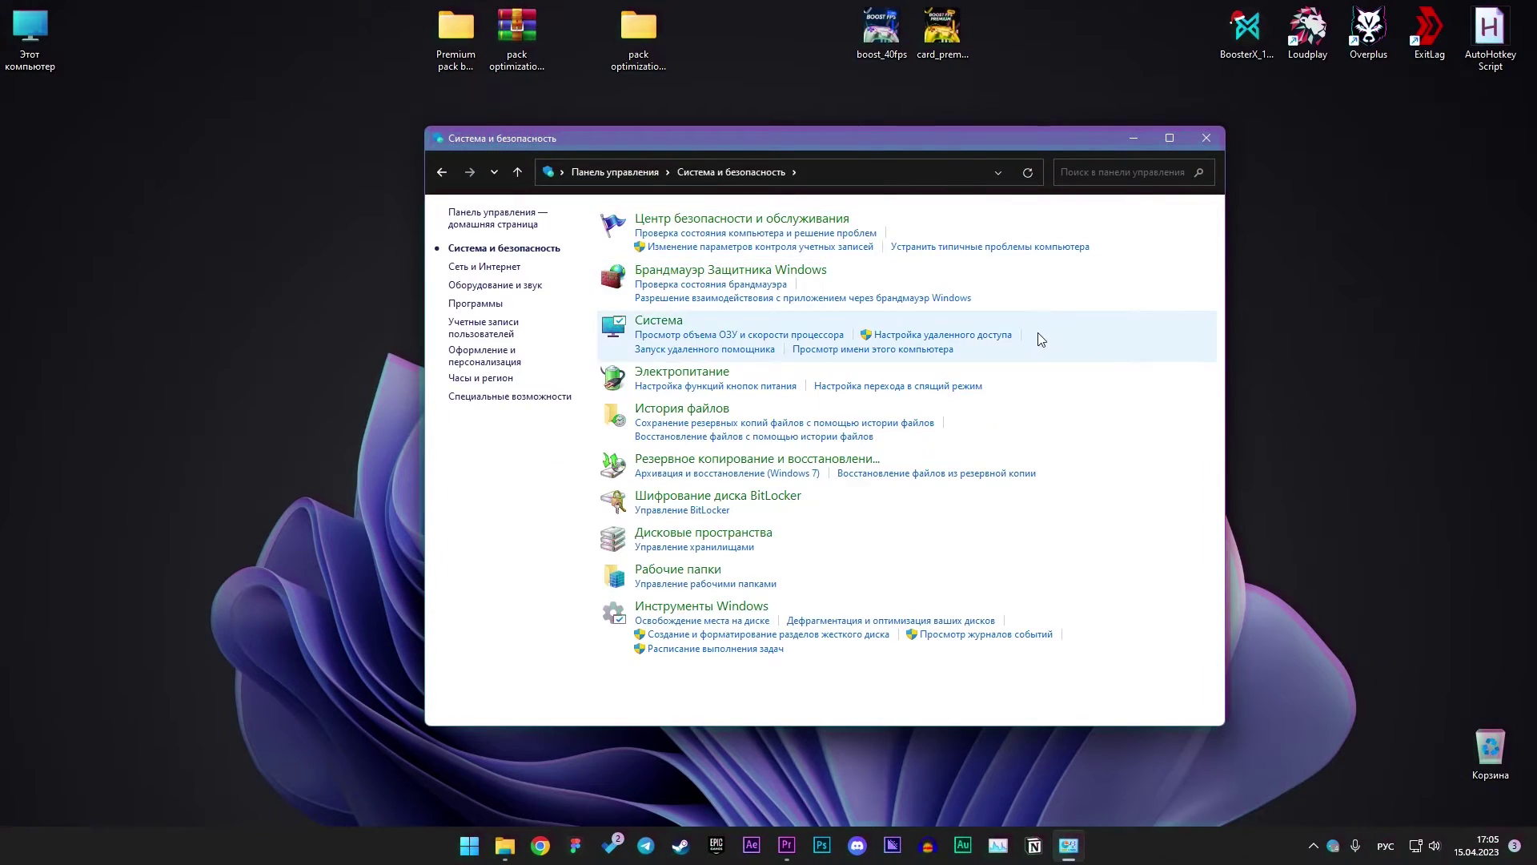
left_click(662, 323)
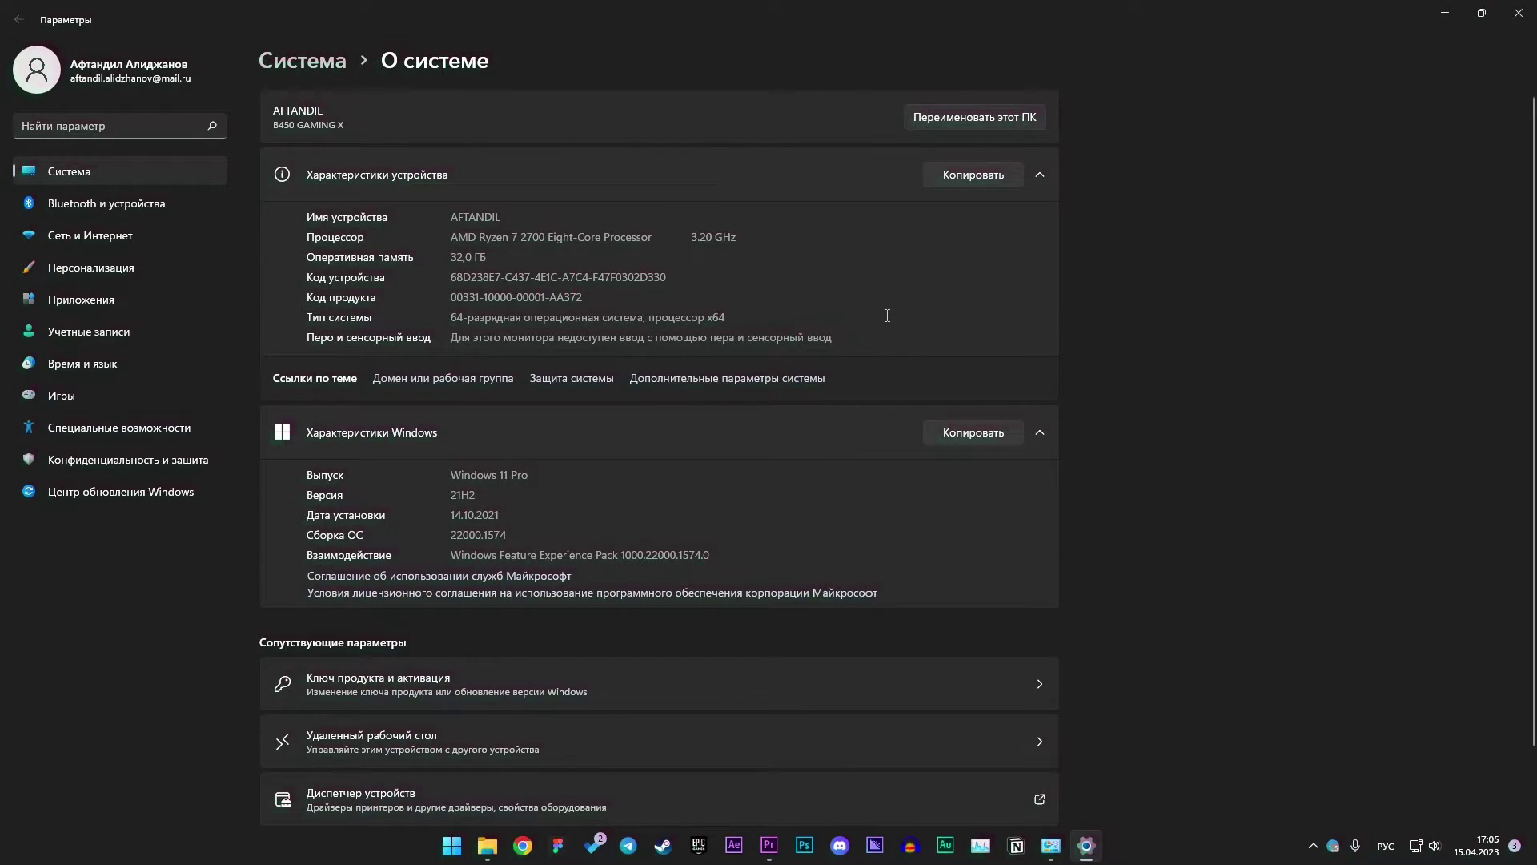
Open the advanced system parameters and bring up the Быстродействие options.
left_click(777, 378)
left_click_drag(295, 157, 765, 293)
left_click(869, 428)
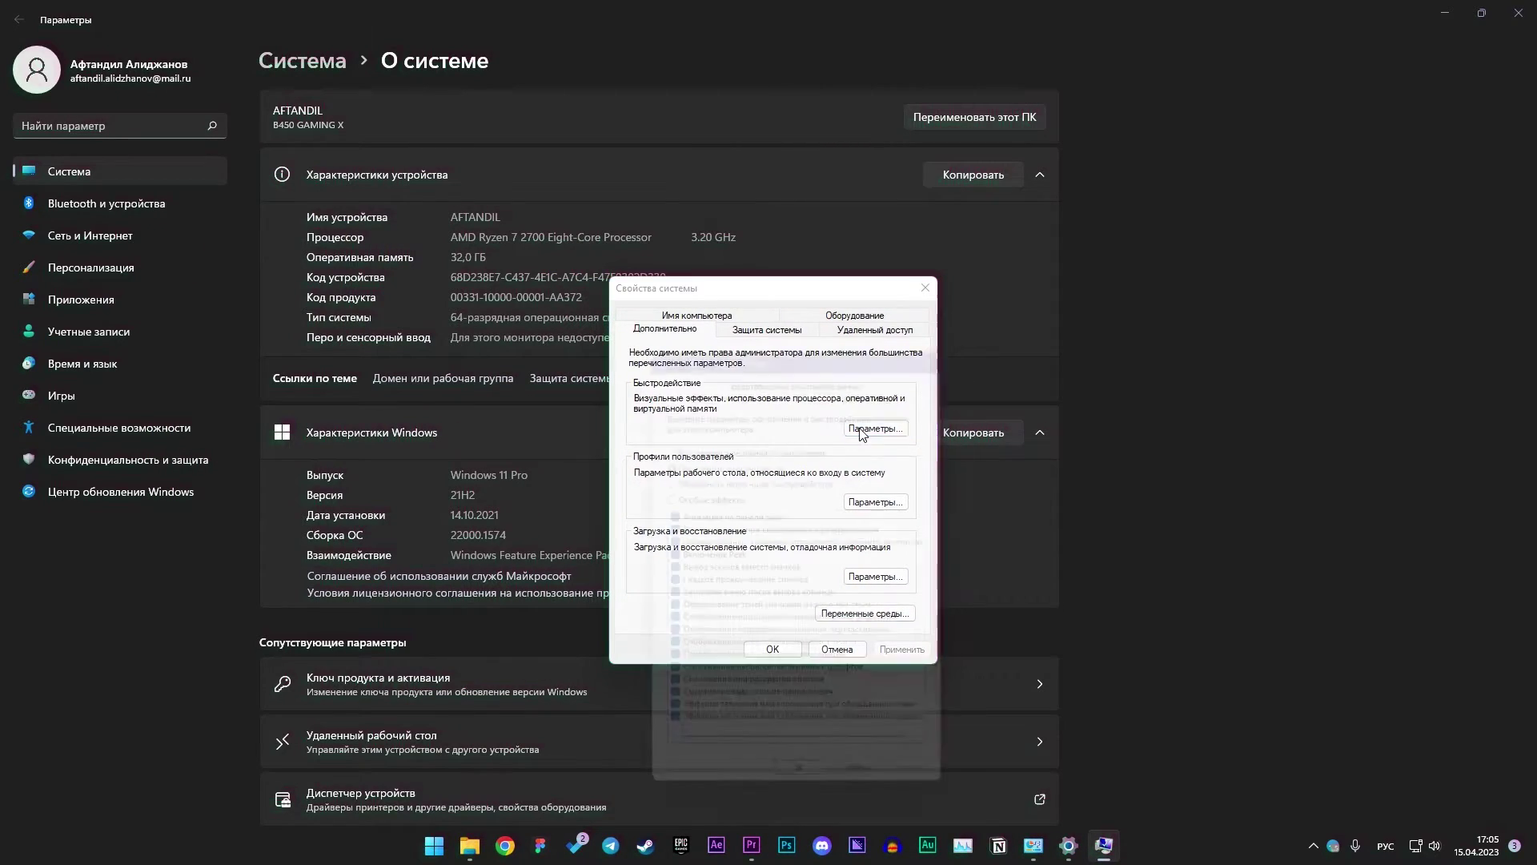
Turn off all visual effects except Отображение тени под указателем мыши and Сохранение вида эскизов панели задач, and apply the selection.
left_click(663, 512)
left_click(663, 527)
left_click(663, 541)
left_click(663, 555)
left_click(663, 570)
left_click(663, 598)
left_click(663, 613)
left_click(663, 627)
left_click(664, 642)
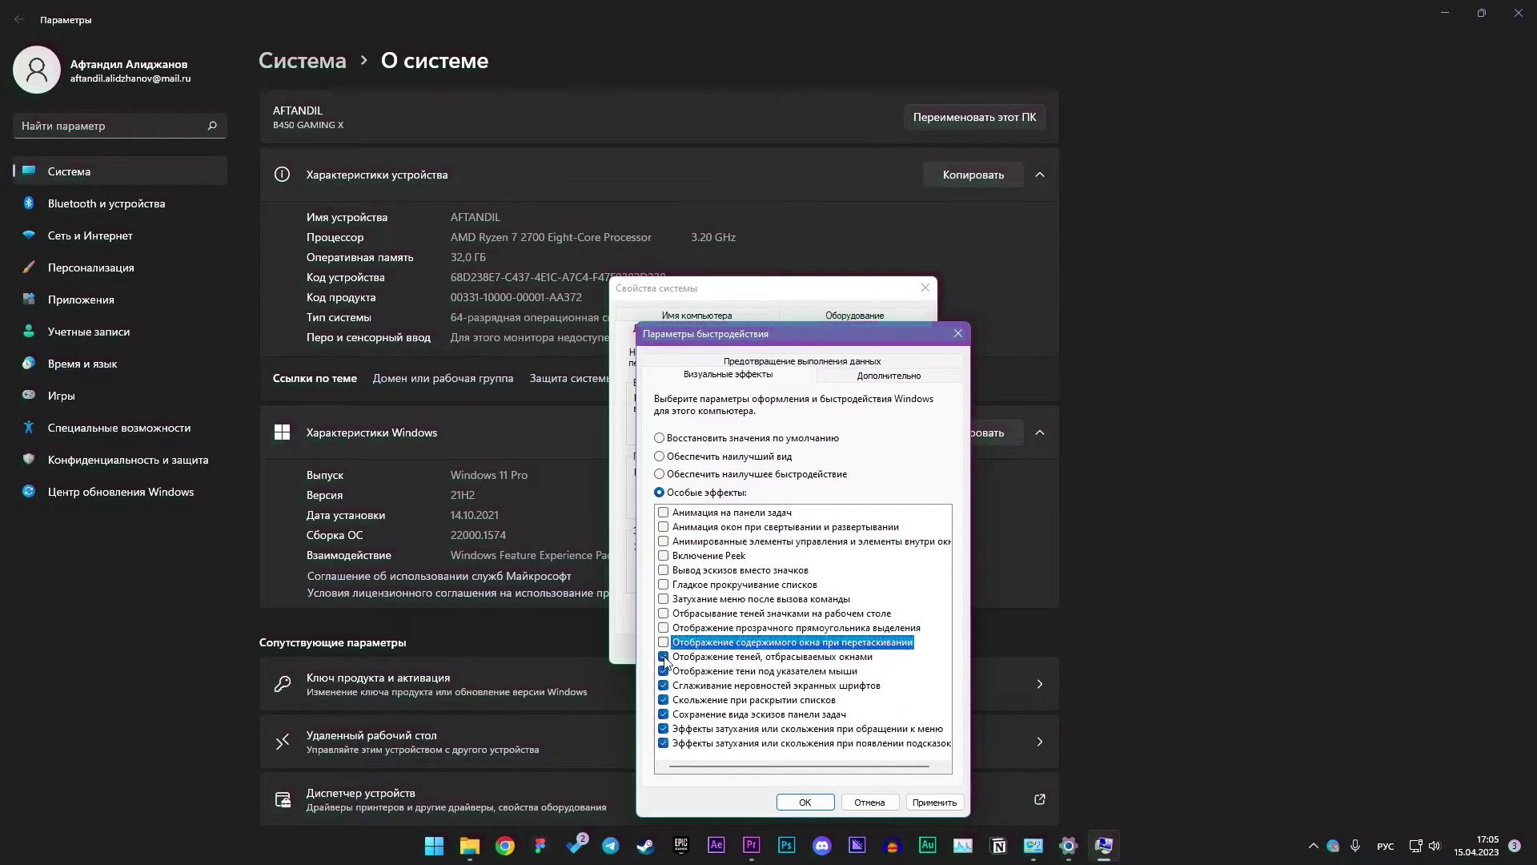
left_click(663, 656)
left_click(664, 685)
left_click(663, 700)
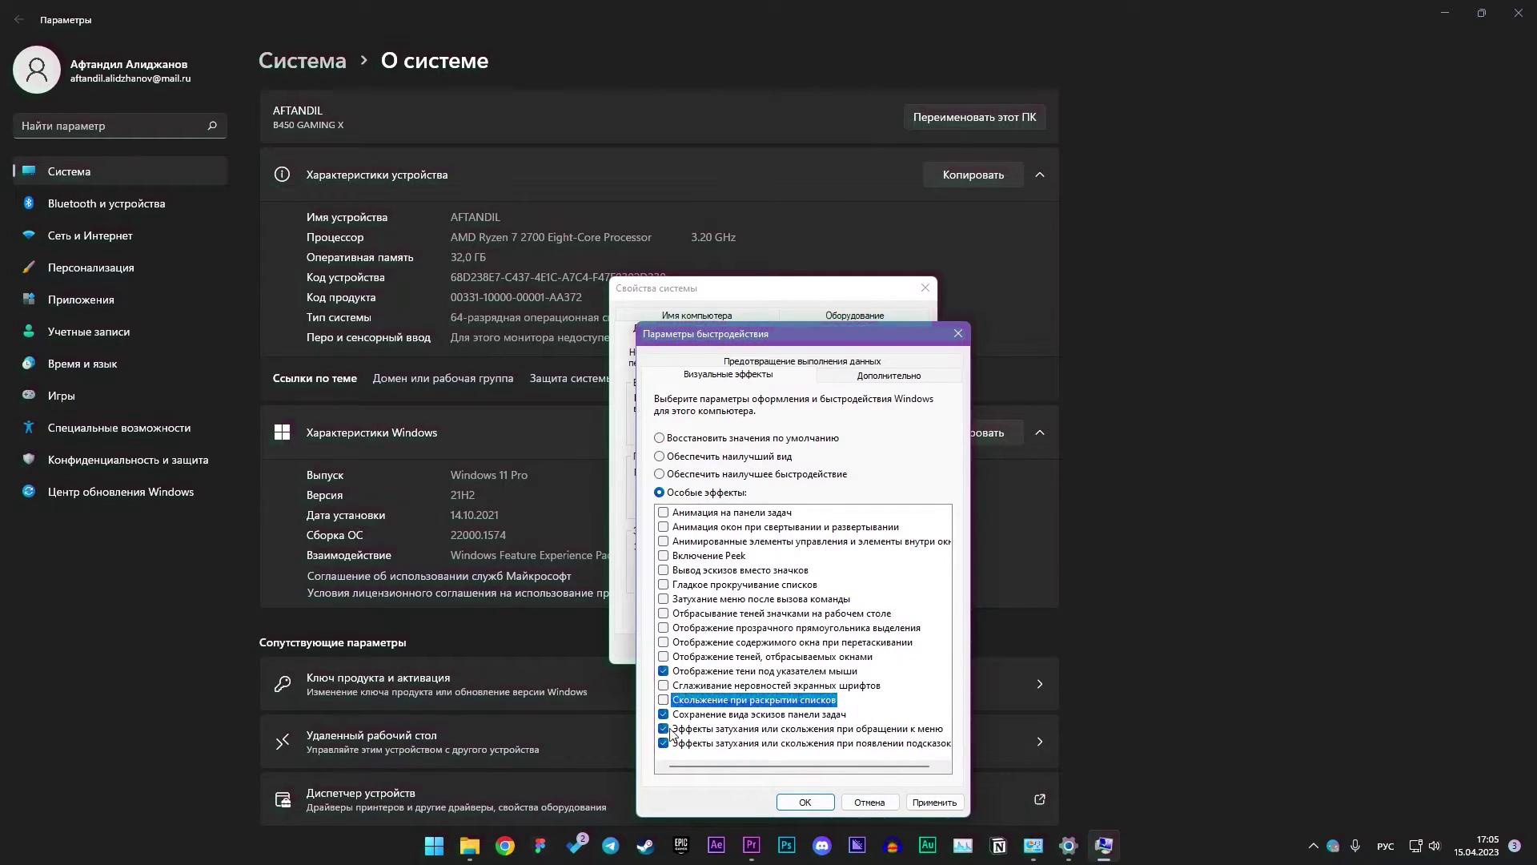
left_click(663, 729)
left_click(663, 744)
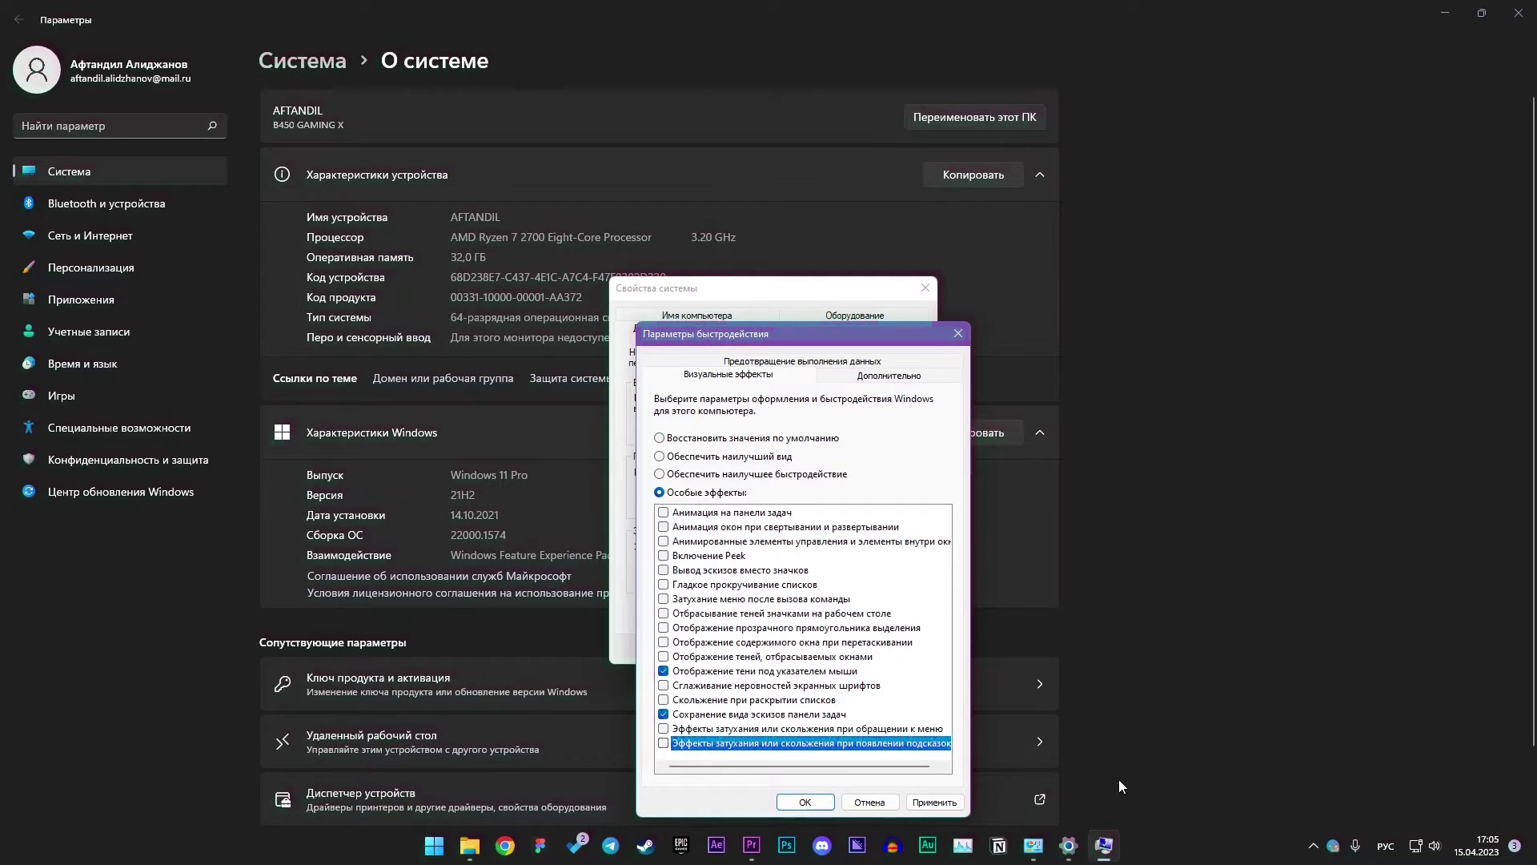
left_click(960, 801)
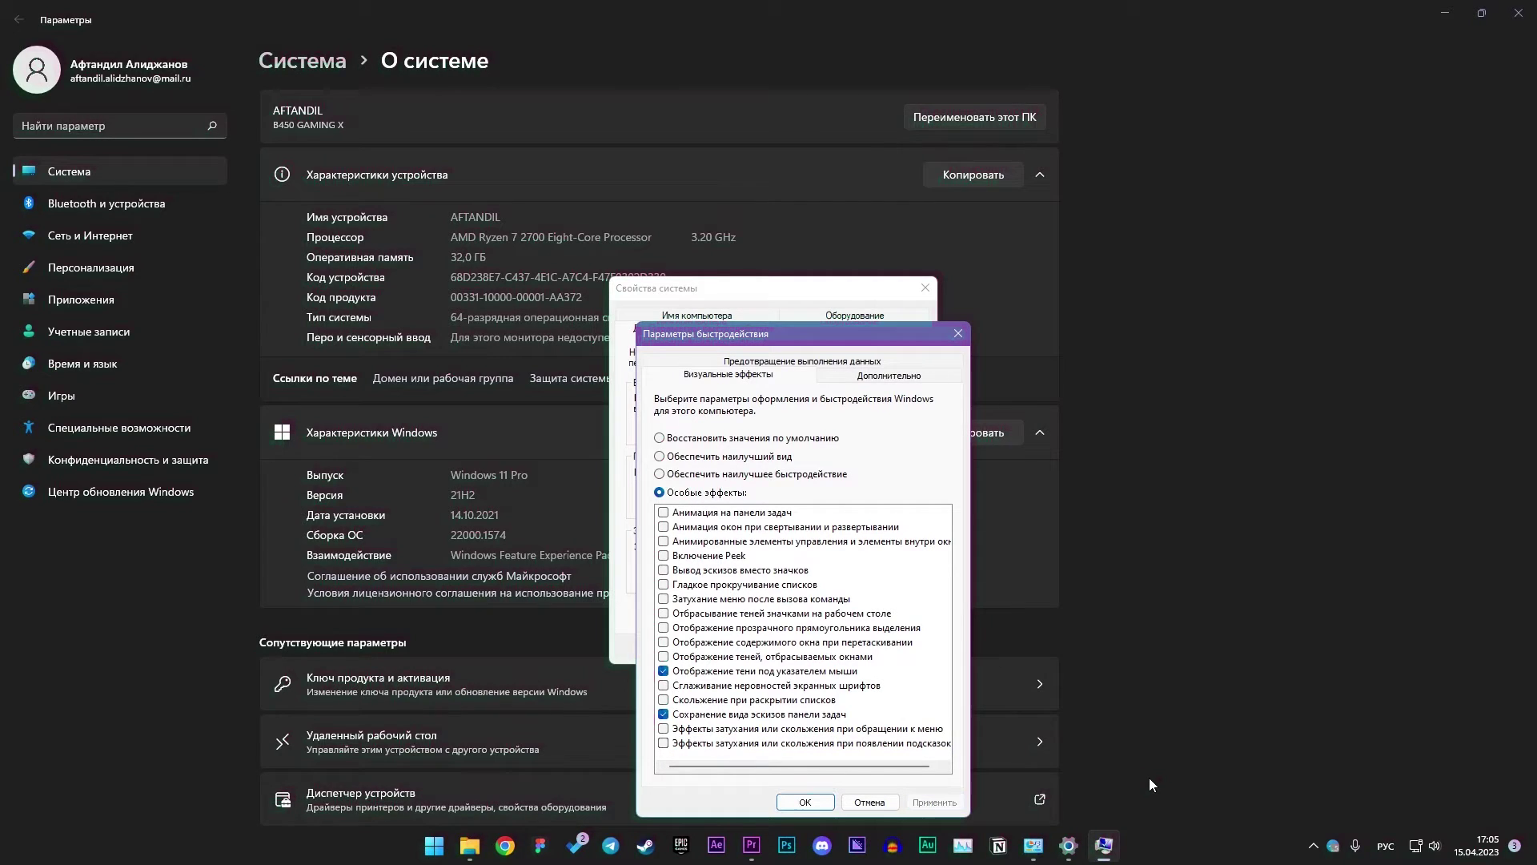
left_click(810, 803)
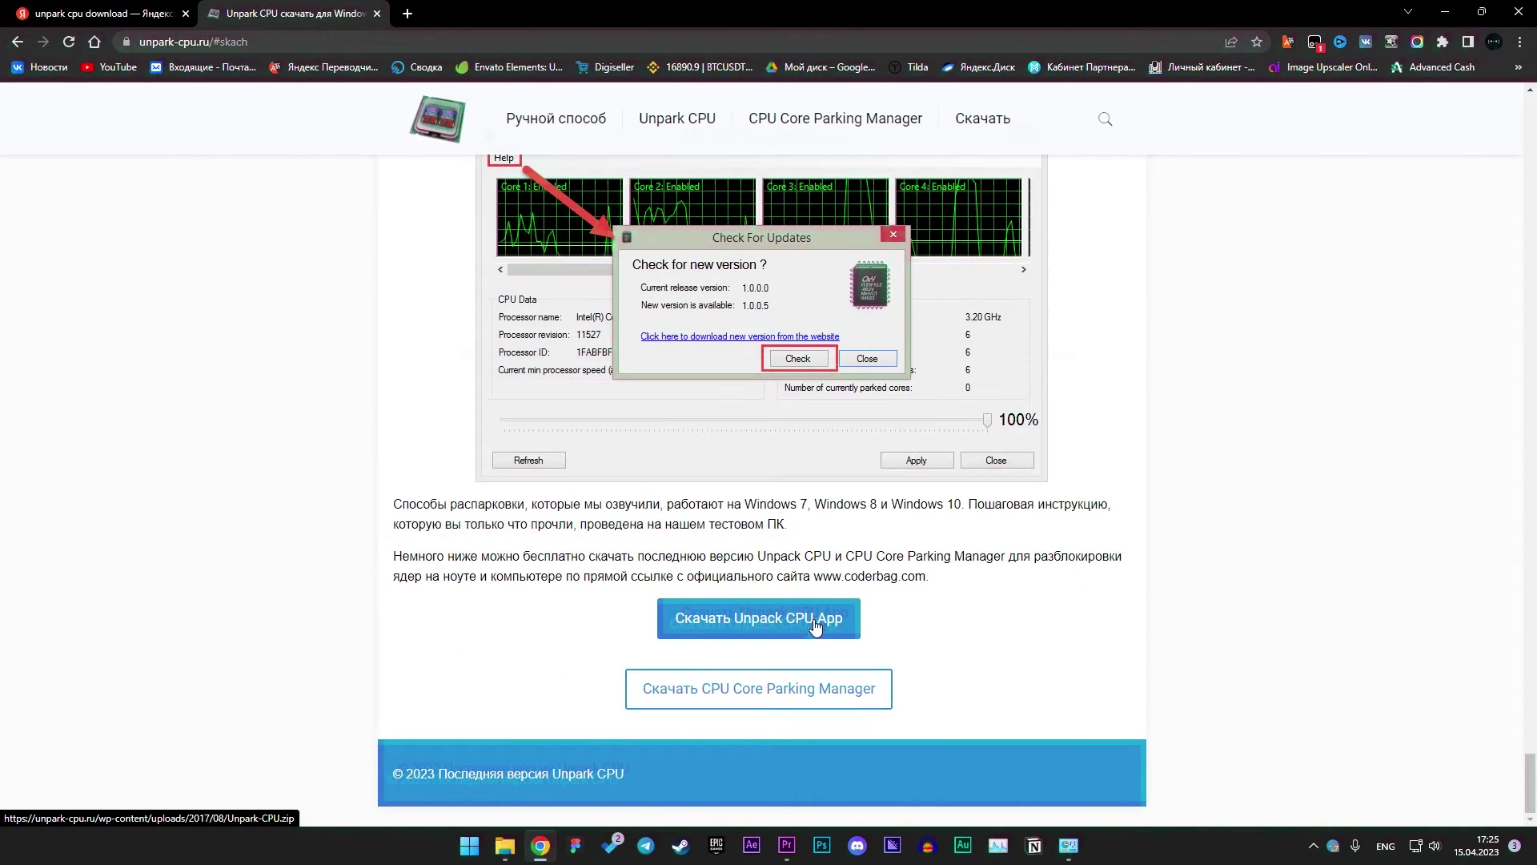
Download the Unpark CPU app, launch UnparkCPU from the Unpark-CPU-App folder and place its window mid-desktop with the folder minimized.
left_click(758, 619)
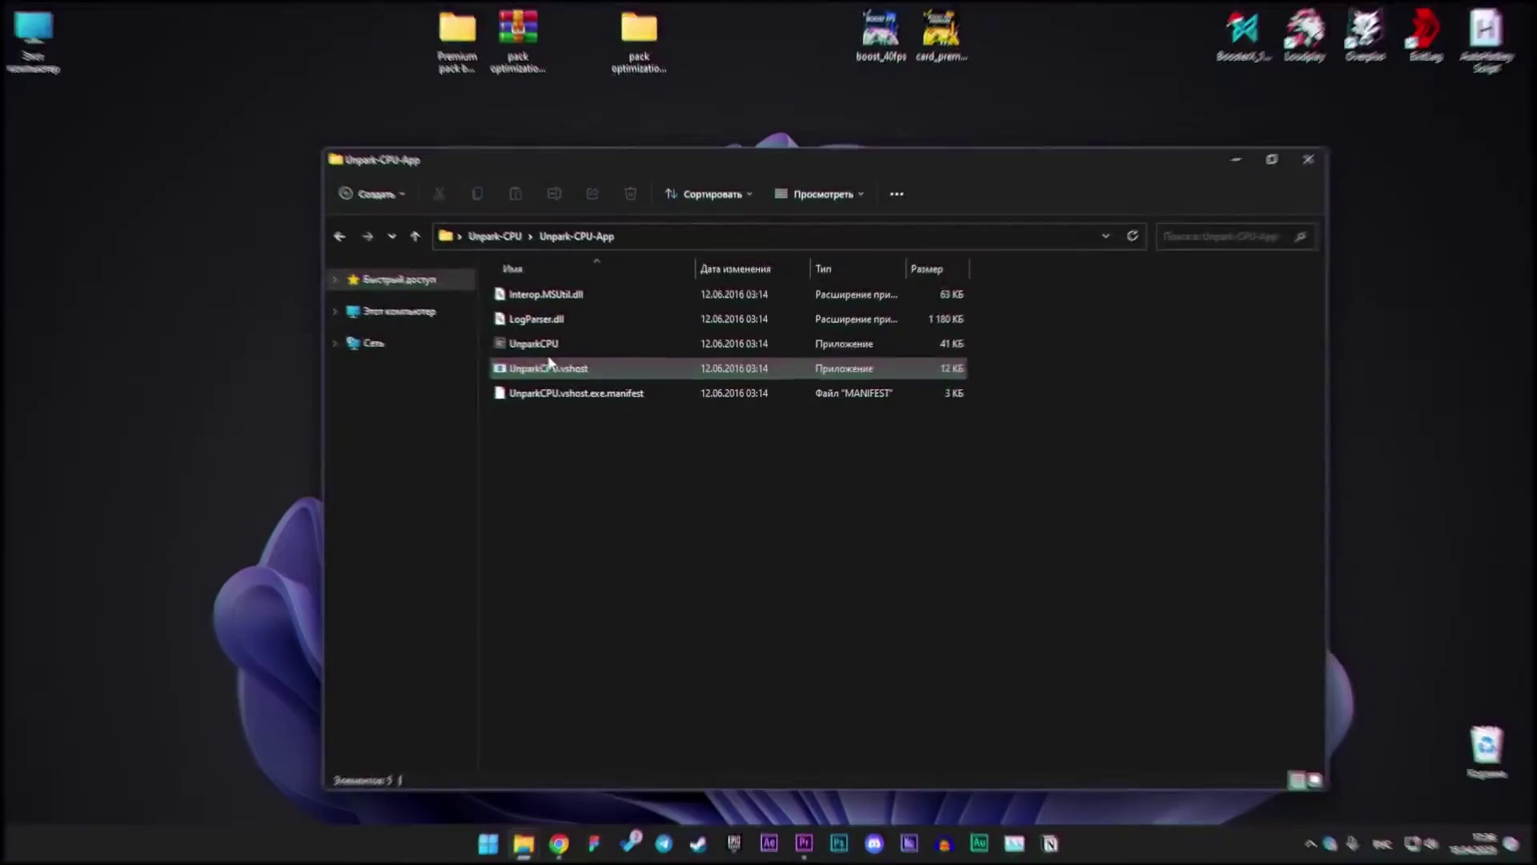
left_click(543, 344)
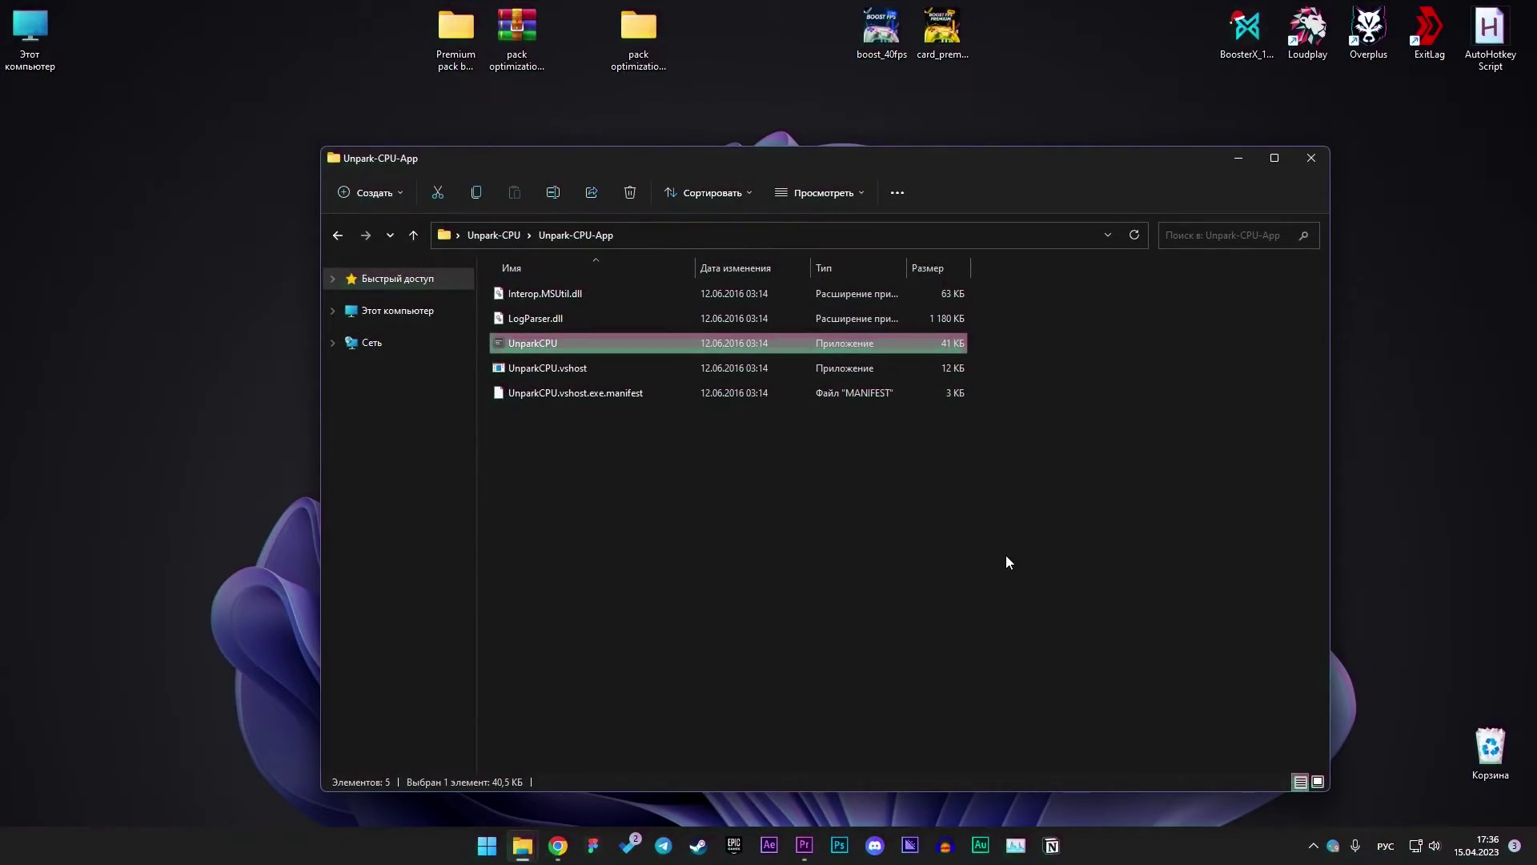
key("Return")
left_click(1217, 161)
left_click(1239, 158)
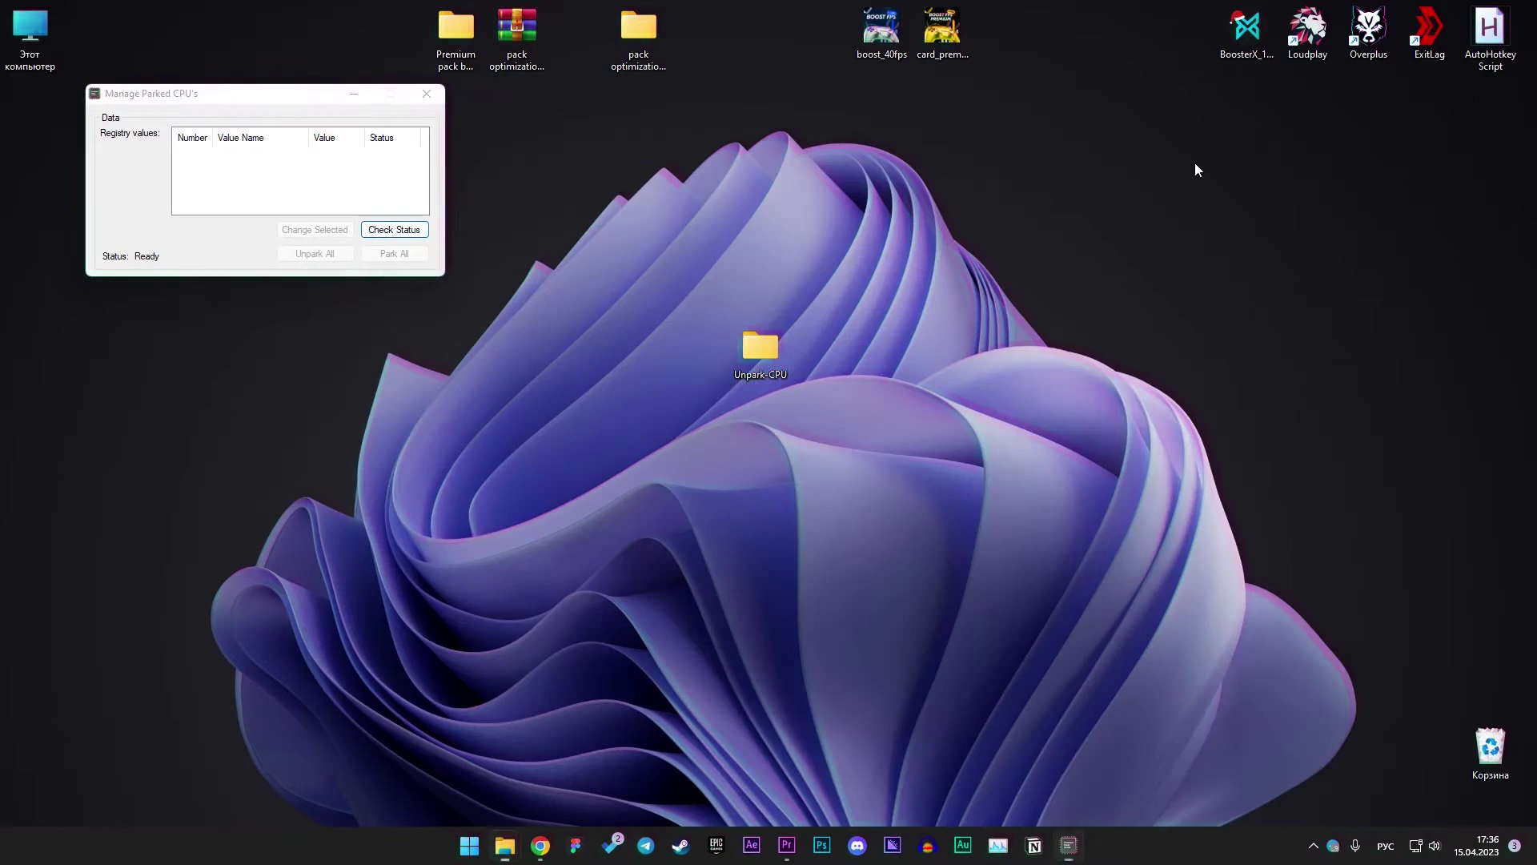
left_click_drag(273, 93, 749, 302)
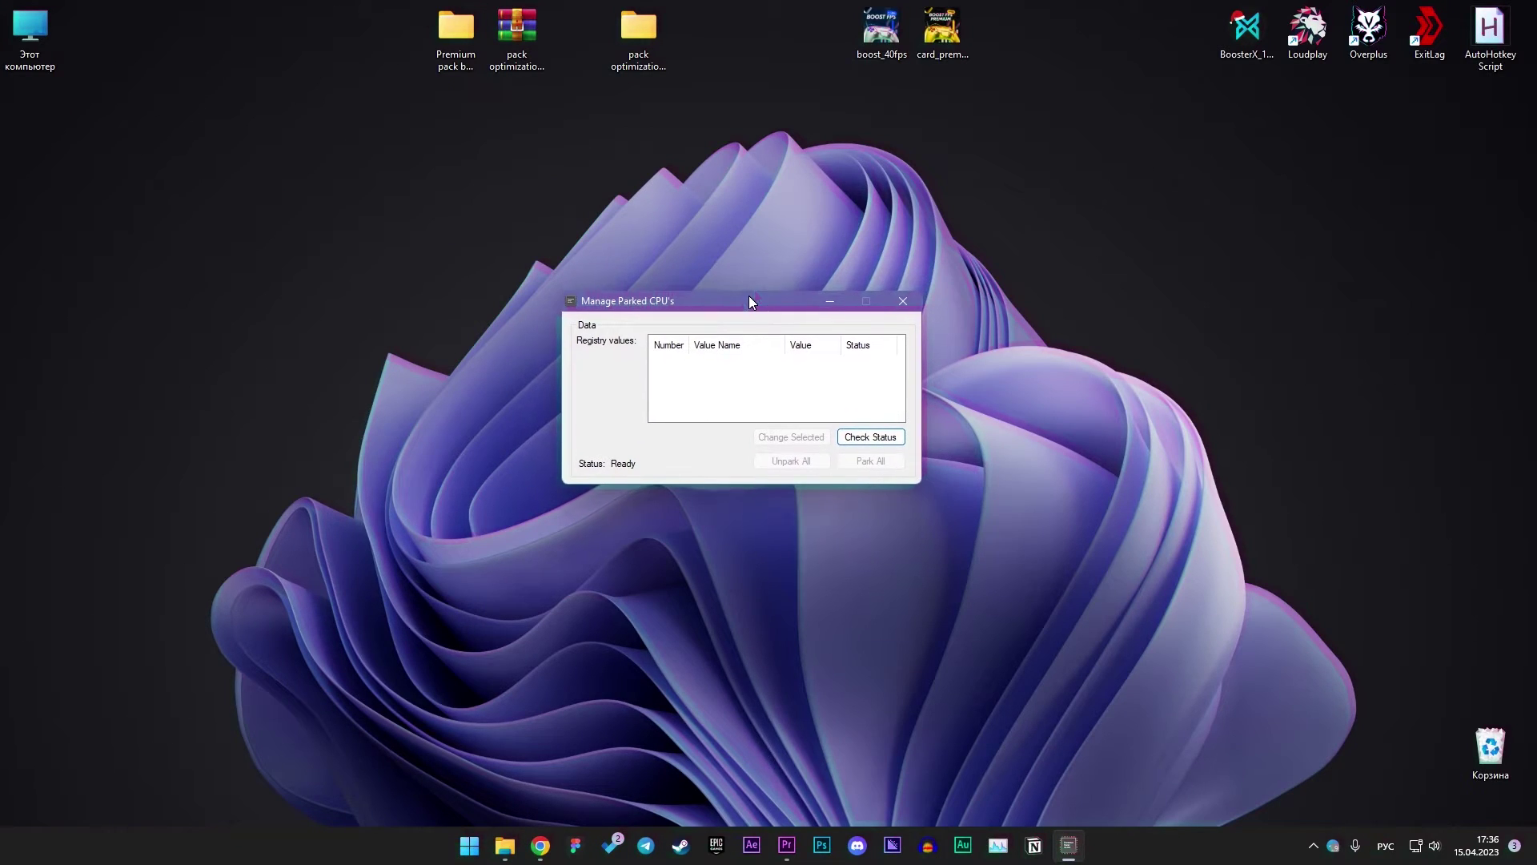
Check the parking status of the CPU cores in Manage Parked CPU's and unpark all of them.
left_click(887, 442)
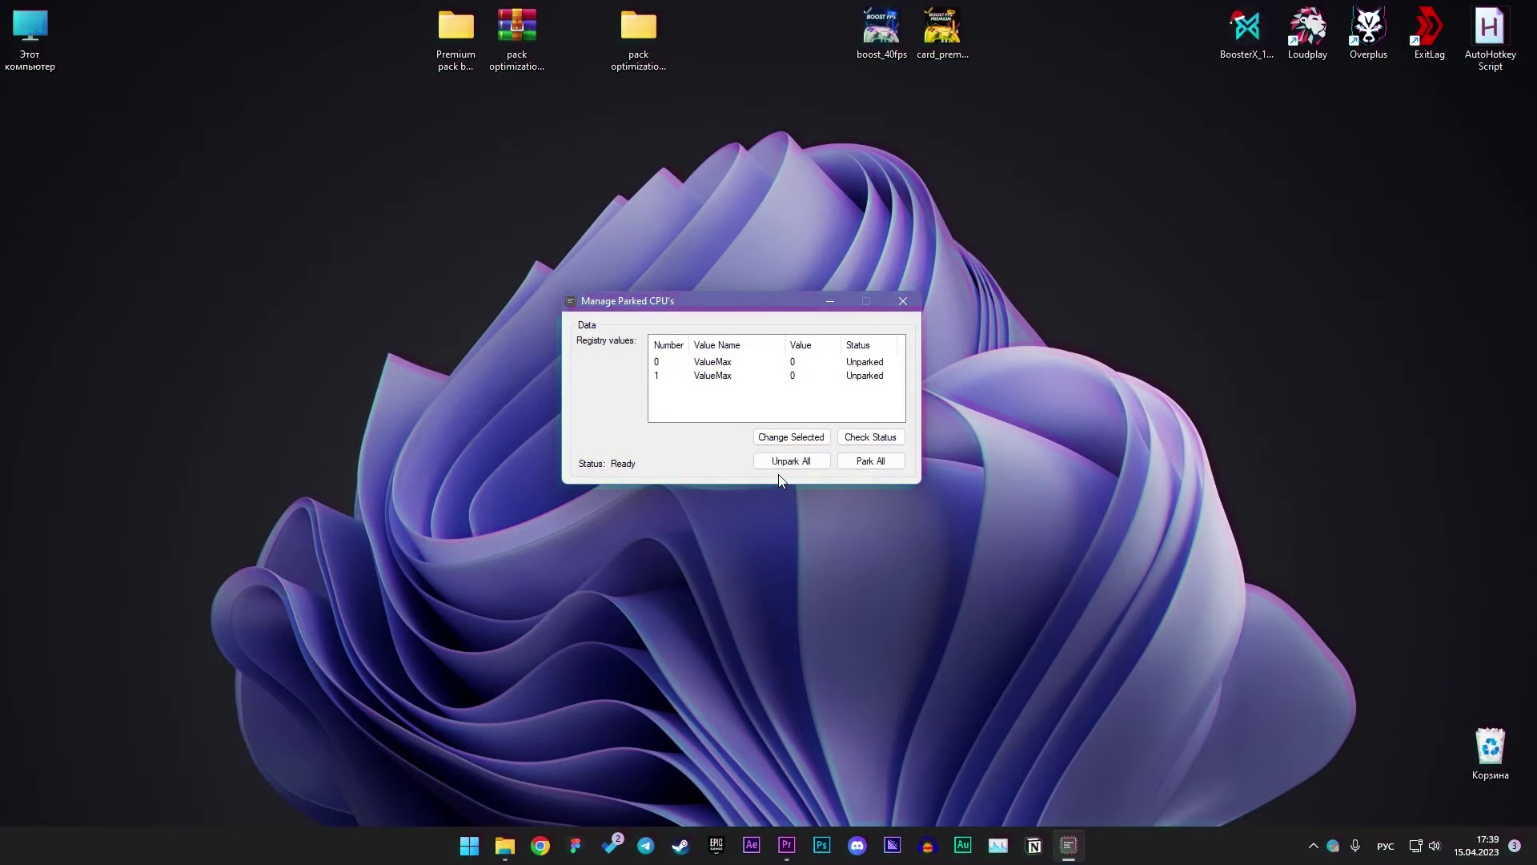
left_click(785, 462)
left_click(873, 462)
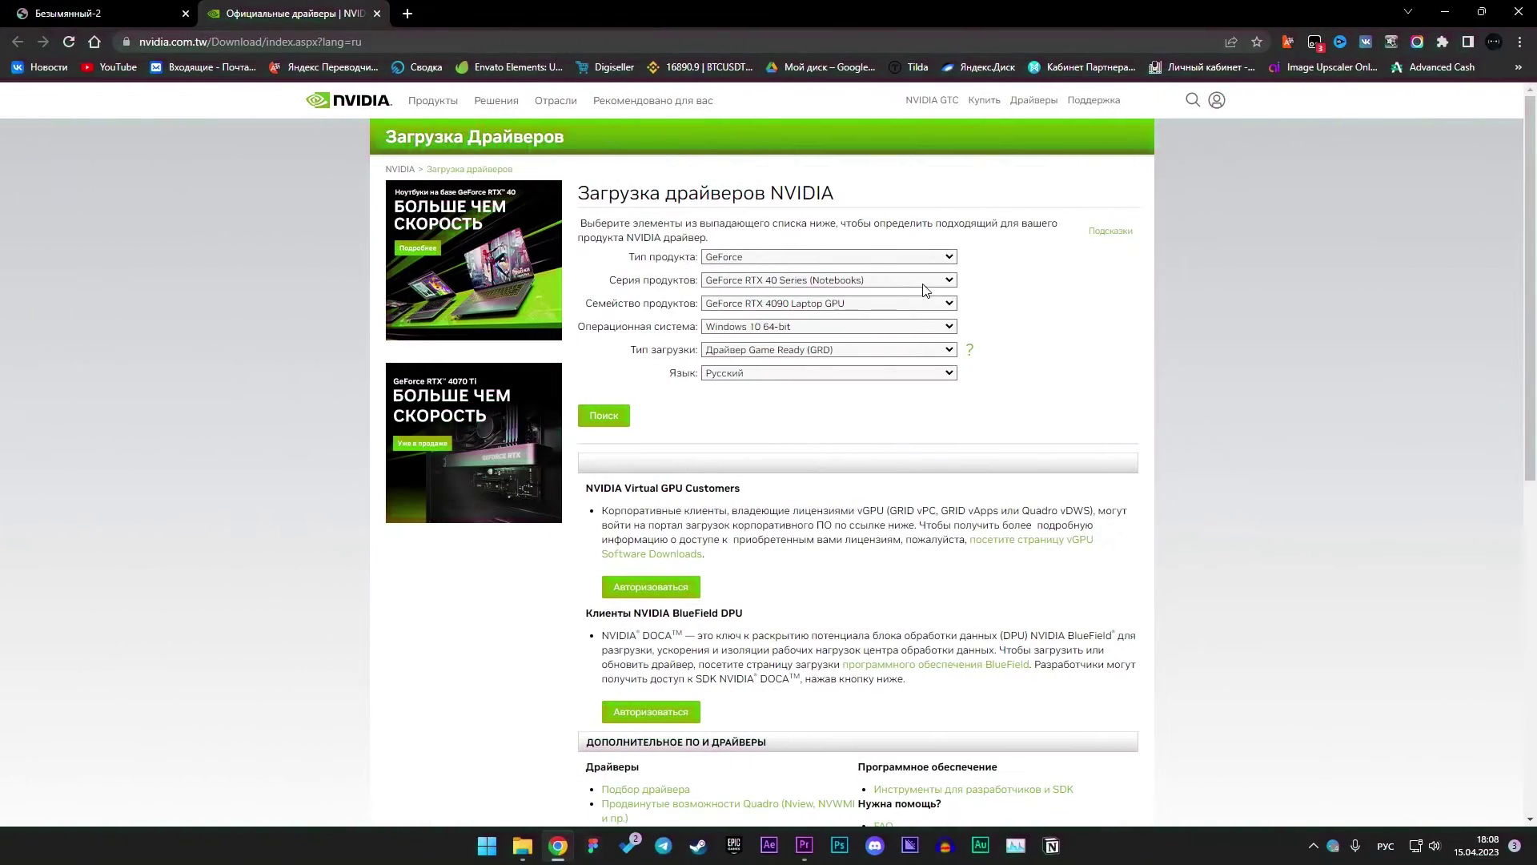
Choose GeForce RTX 20 Series and GeForce RTX 2060 as the product on the NVIDIA driver download page.
left_click(926, 280)
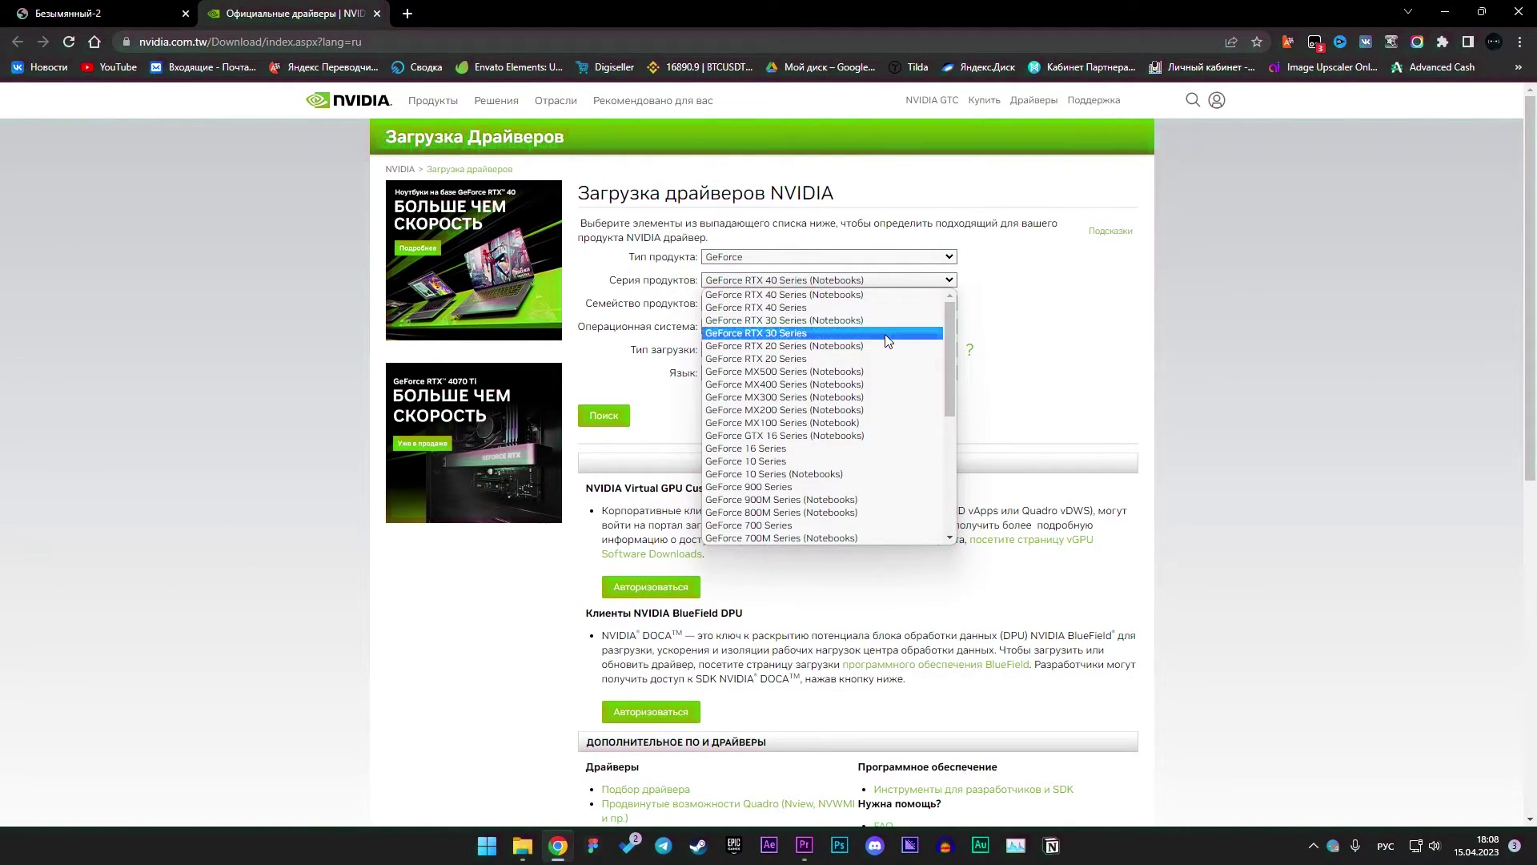
left_click(858, 354)
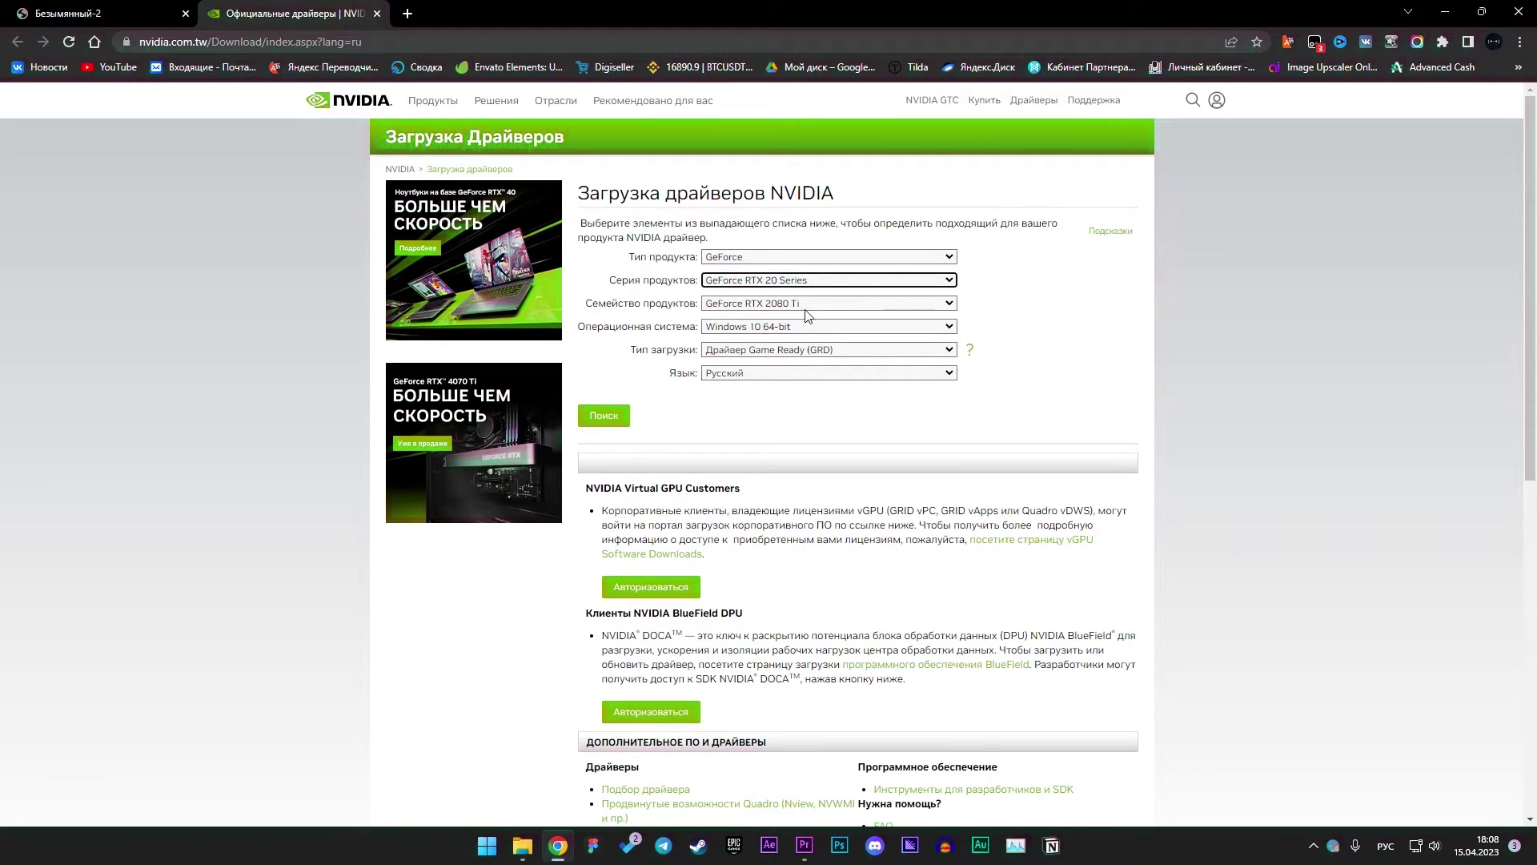
left_click(805, 304)
left_click(793, 394)
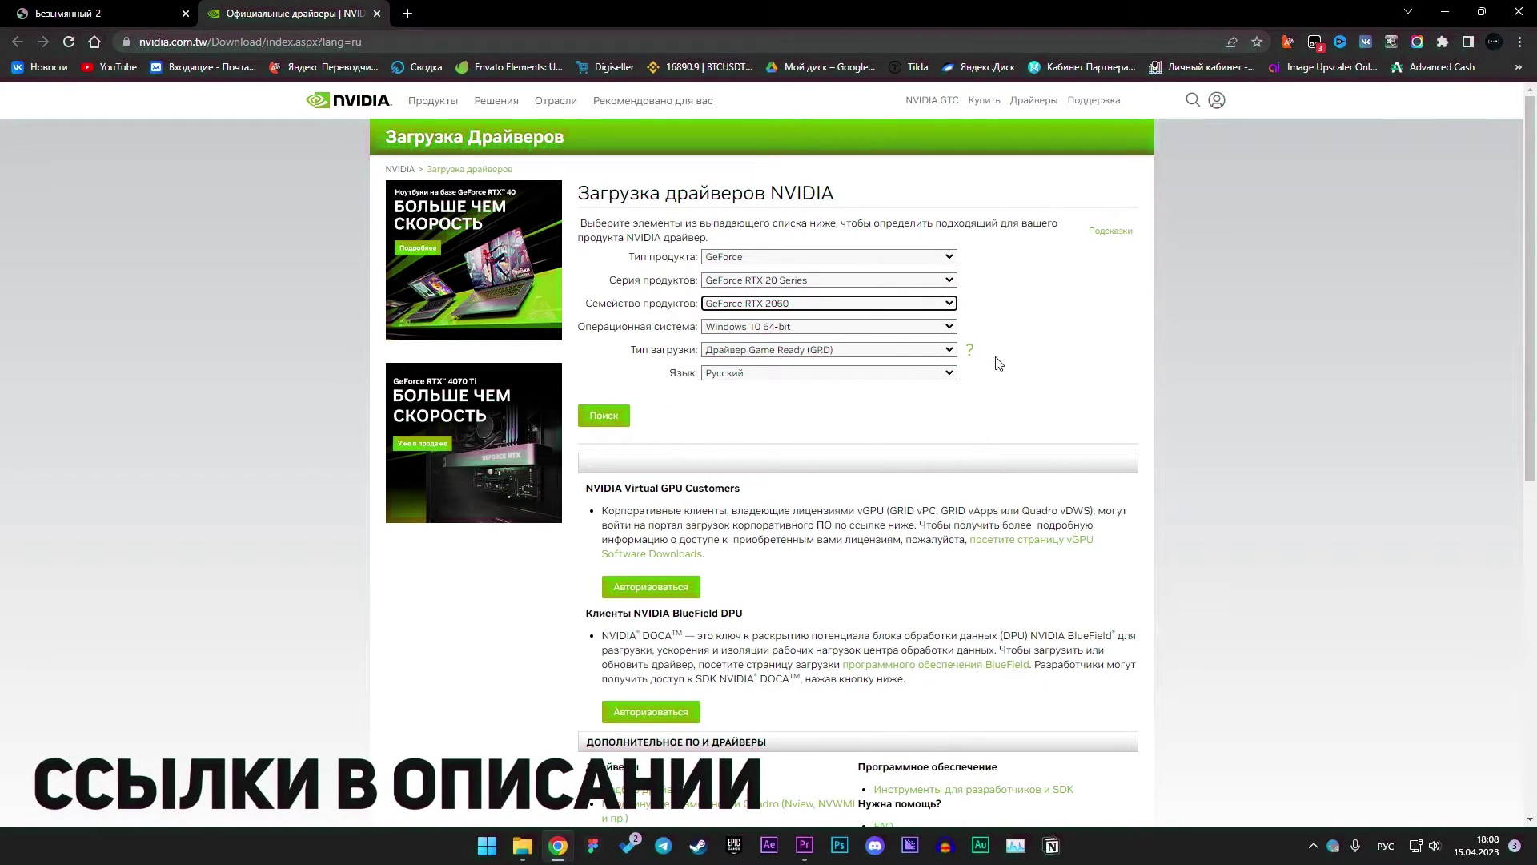
Set the operating system to Windows 11 and the download type to Драйвер Game Ready (GRD), then find and download the driver.
left_click(824, 330)
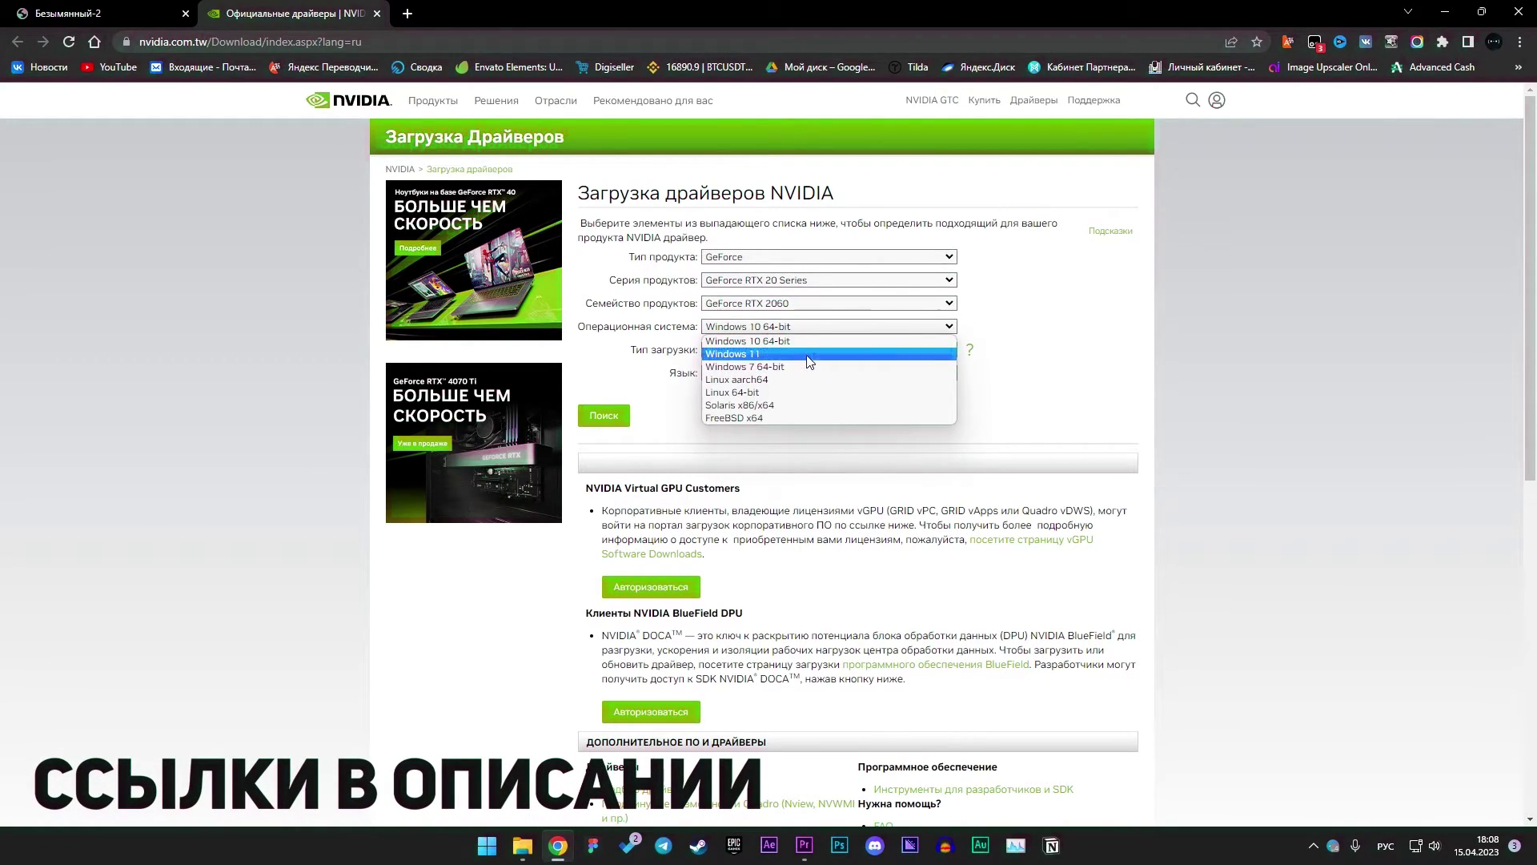
left_click(807, 354)
left_click(845, 350)
left_click(849, 364)
left_click(630, 418)
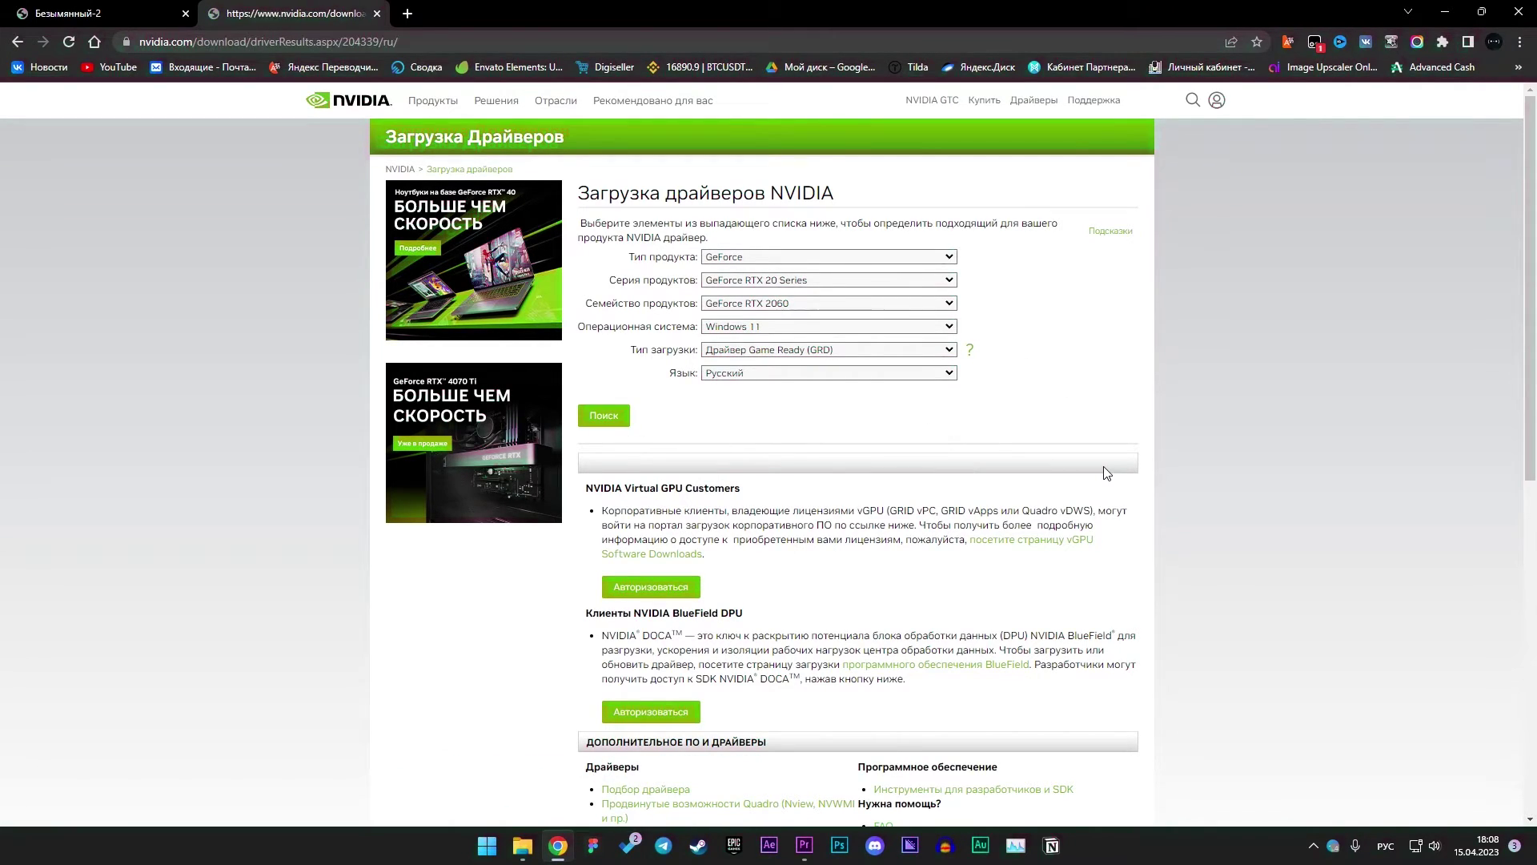
left_click(614, 314)
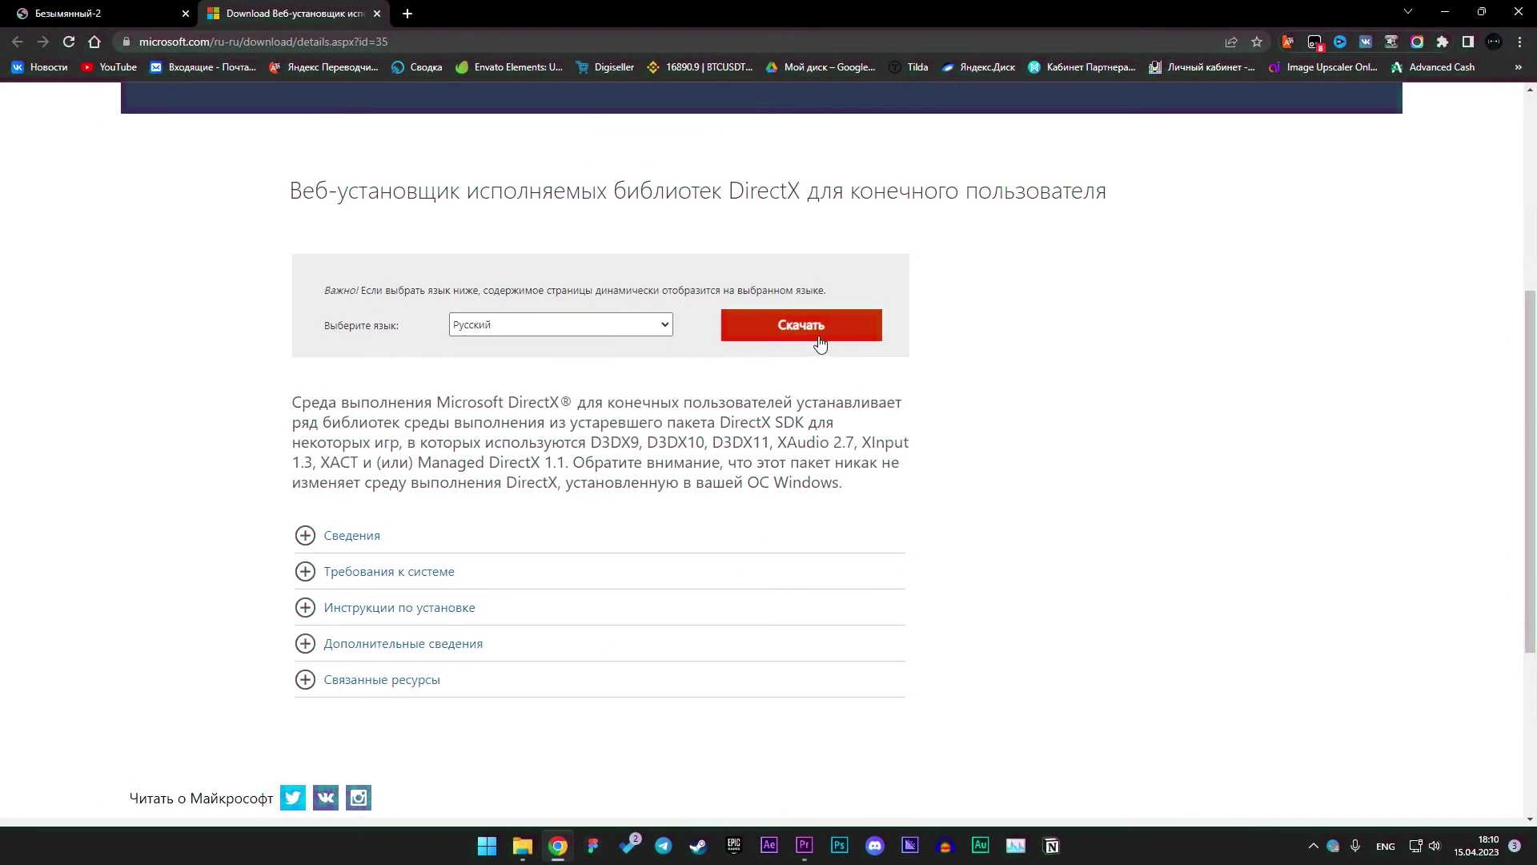
Download the DirectX end-user web installer and proceed through its setup with the licence accepted and without installing Панель Bing.
left_click(821, 335)
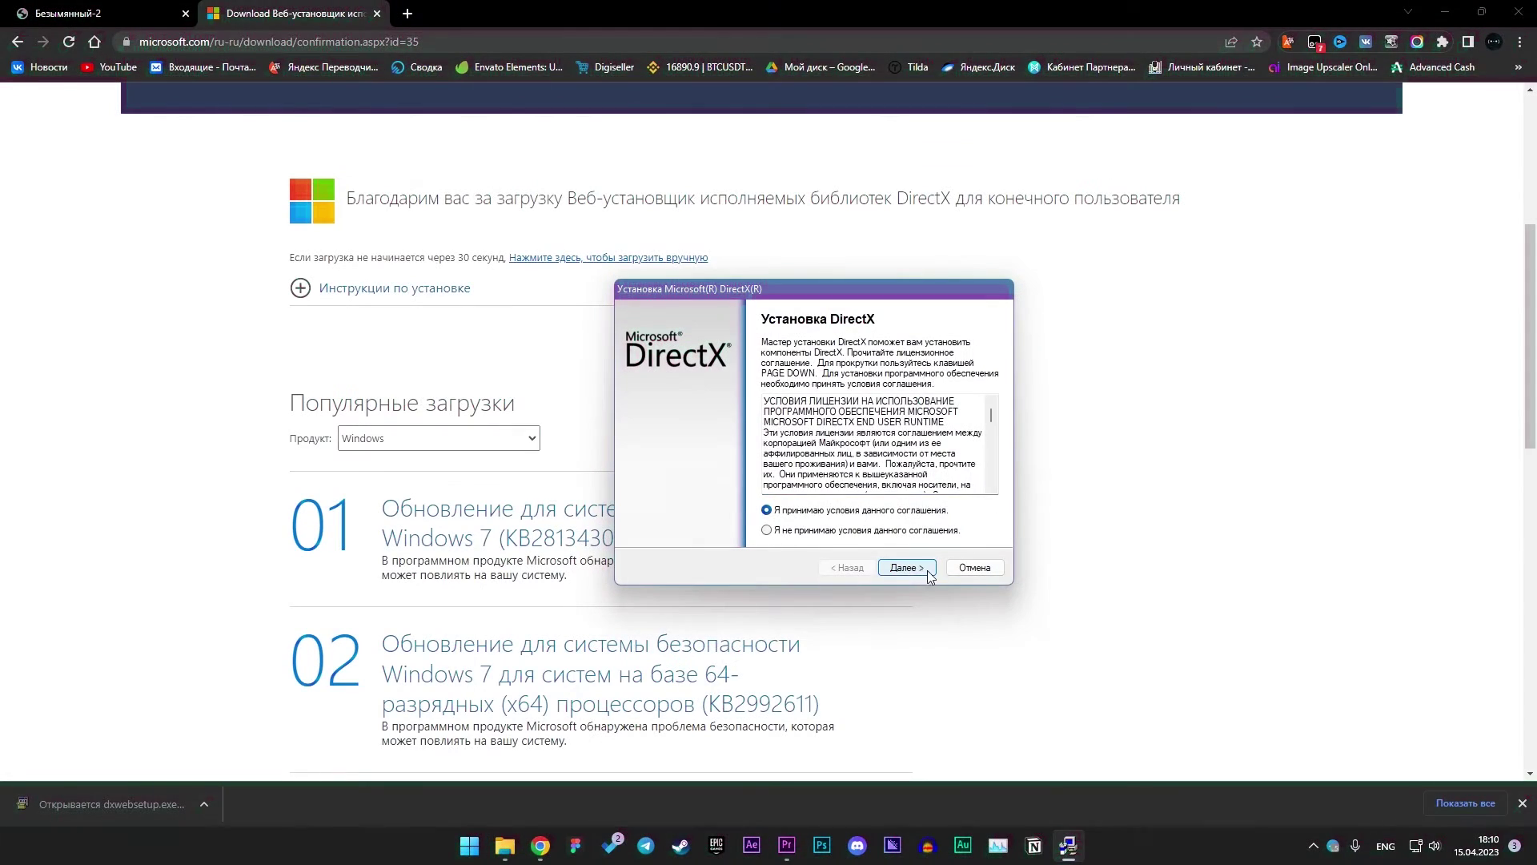
left_click(909, 569)
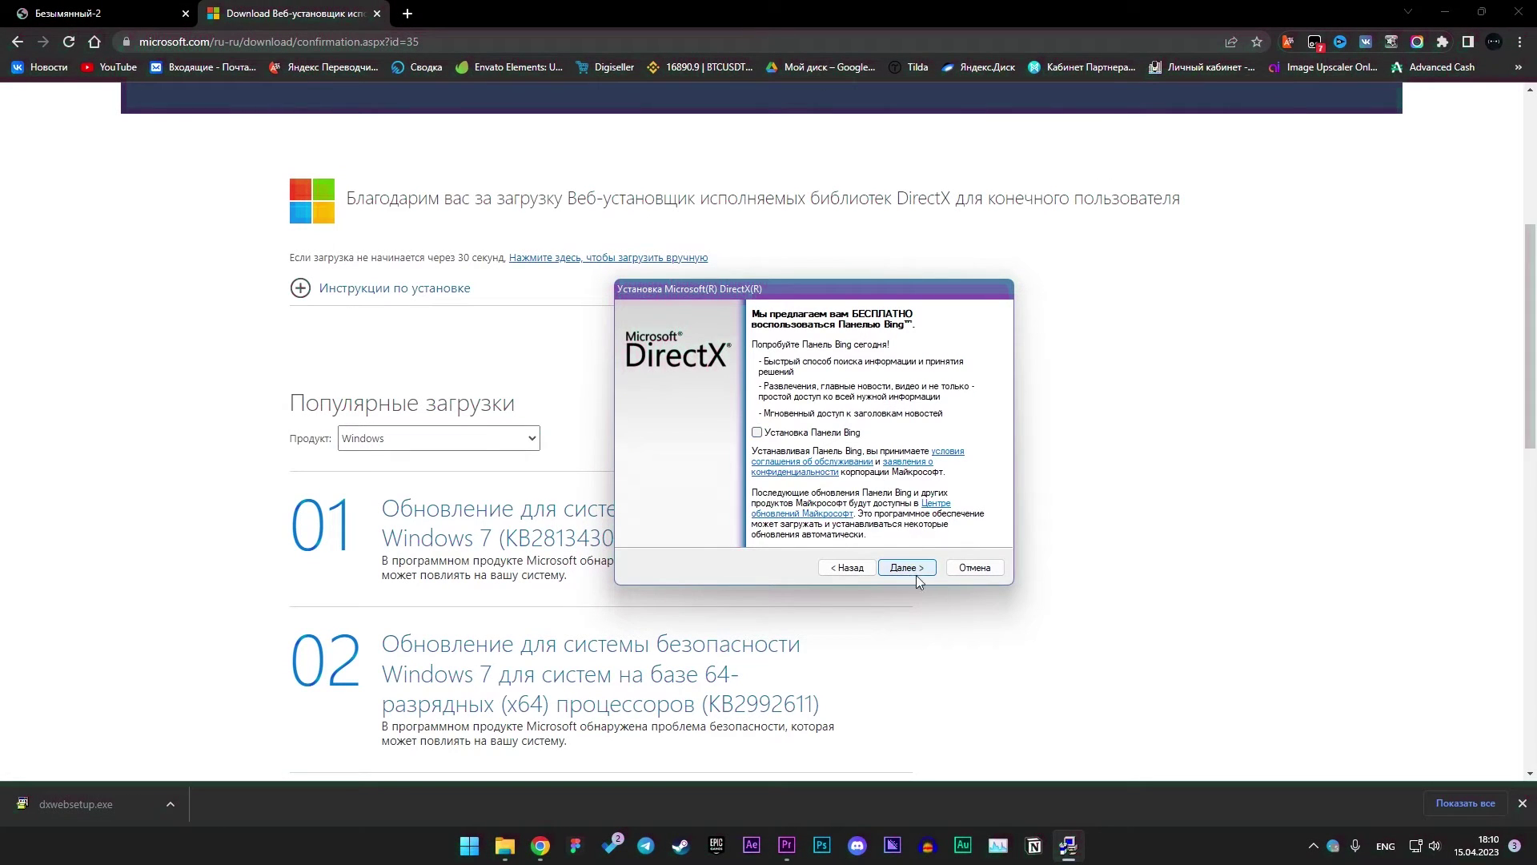
left_click(916, 574)
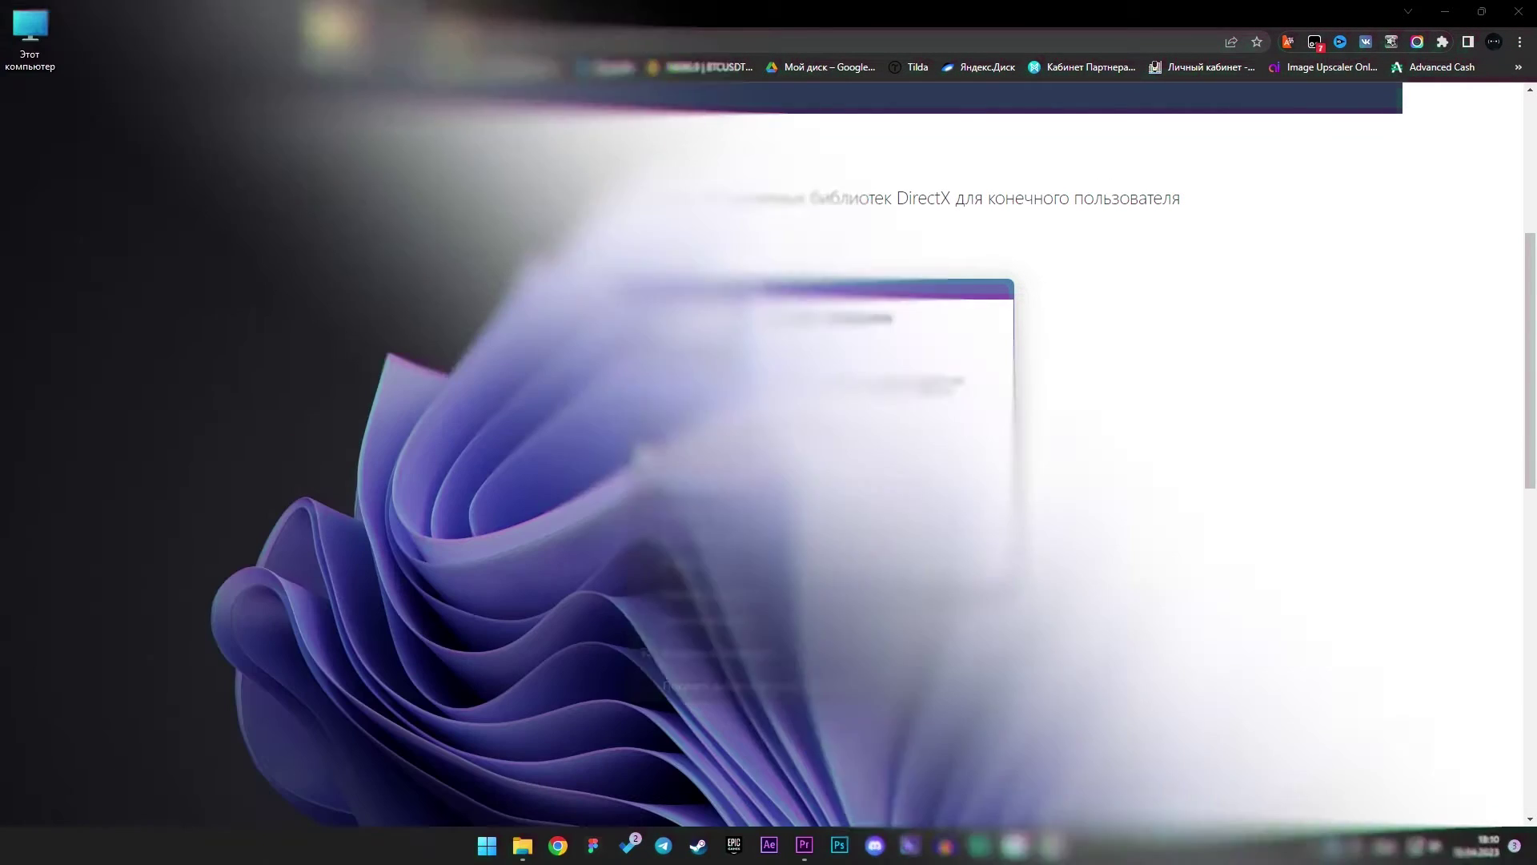
Open the Графика page of the display settings from the desktop.
right_click(631, 413)
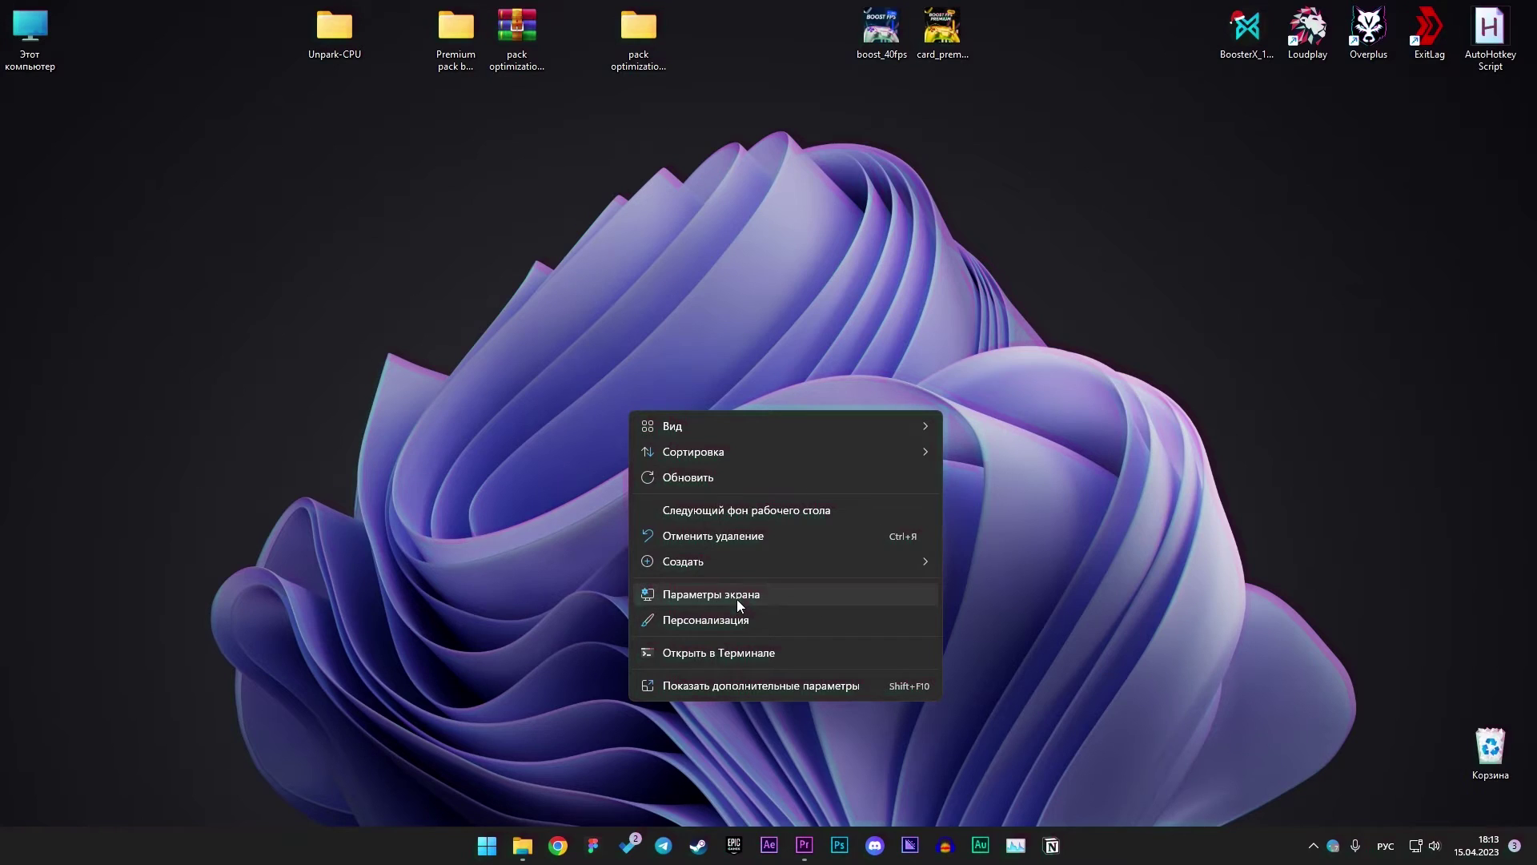
left_click(737, 599)
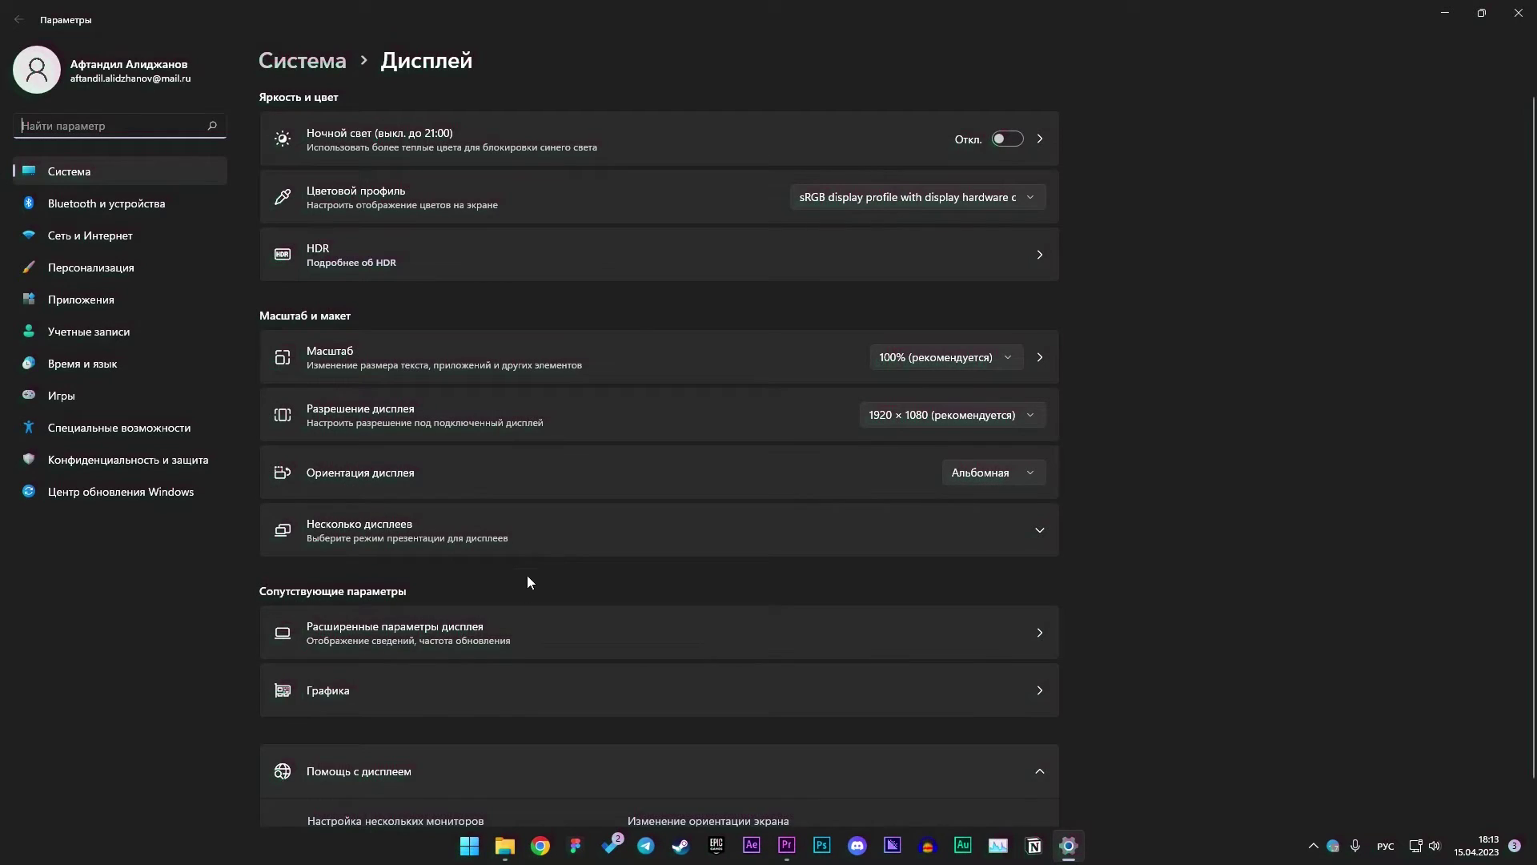
left_click(526, 677)
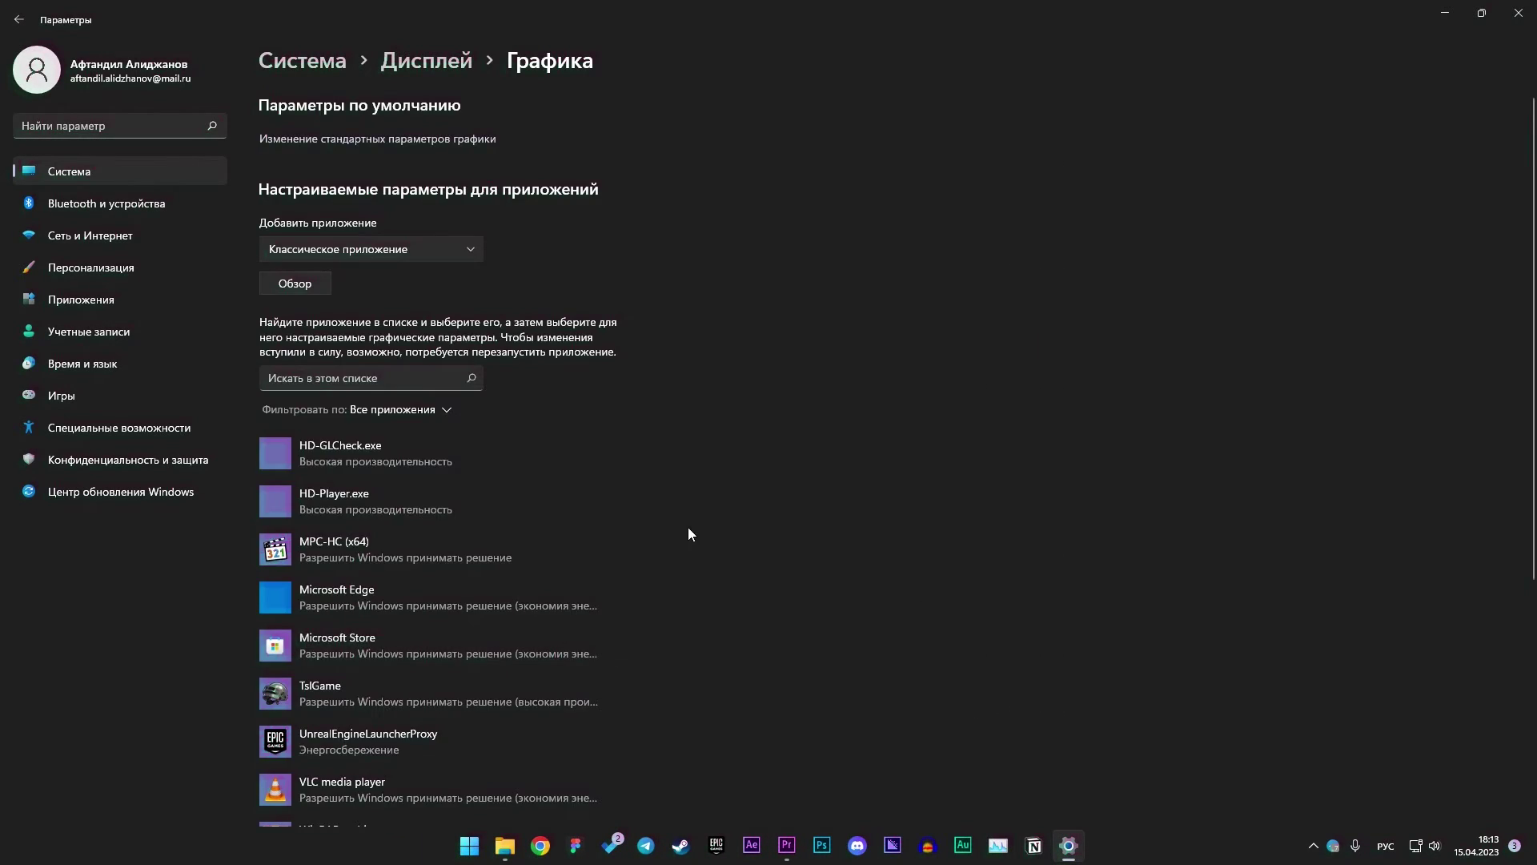
Set the graphics preference of TslGame, csgo and dota2 to Высокая производительность.
scroll(521, 377, "down", 5)
left_click(521, 378)
left_click(489, 441)
left_click(637, 436)
left_click(705, 532)
scroll(527, 480, "down", 2)
left_click(480, 465)
left_click(490, 532)
left_click(704, 439)
left_click(694, 532)
left_click(485, 572)
left_click(484, 581)
left_click(632, 434)
left_click(679, 533)
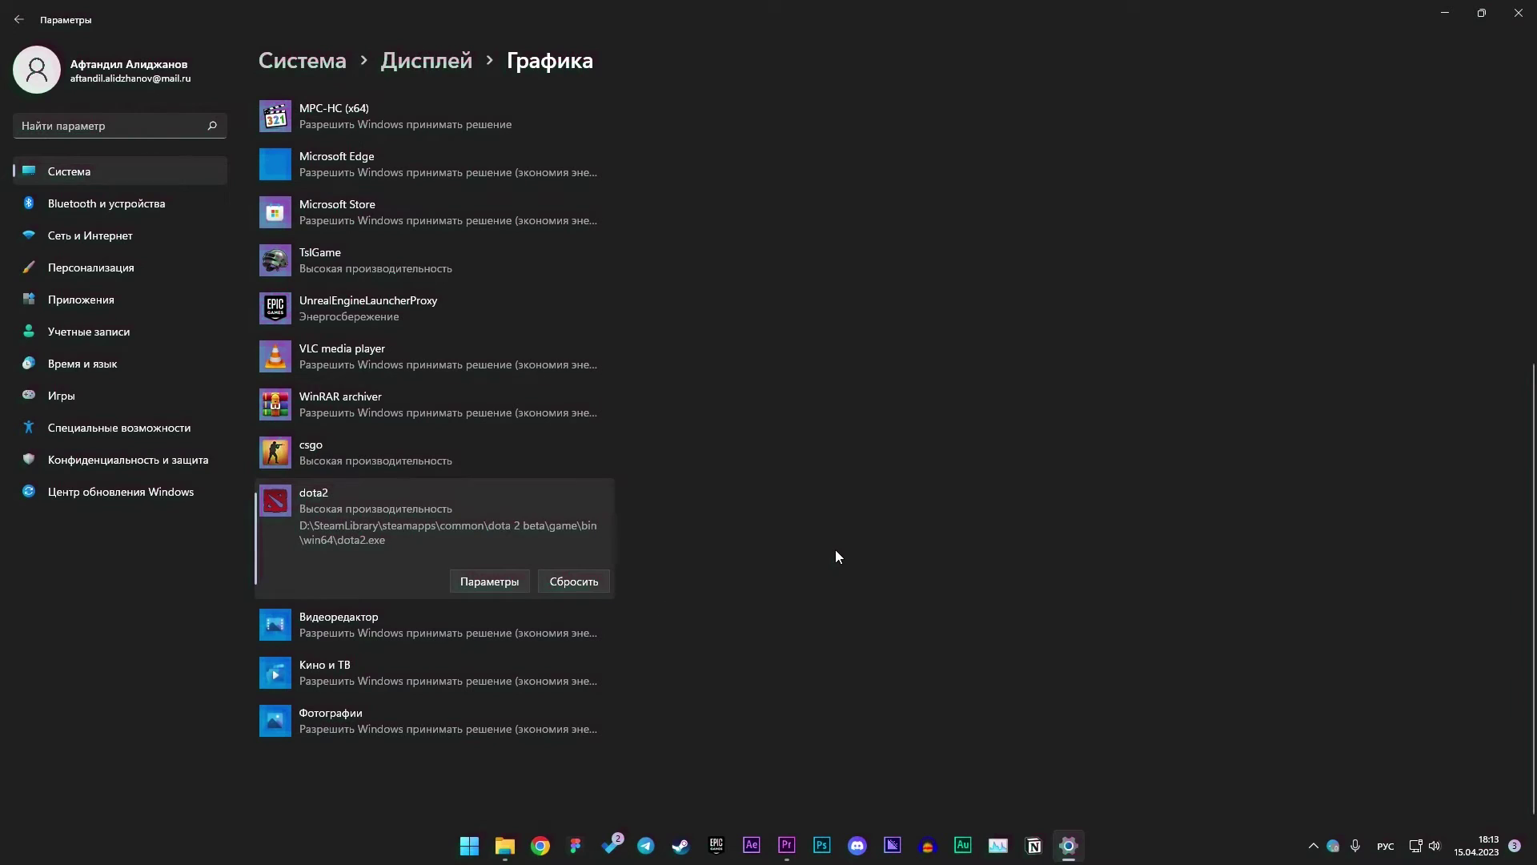
Open the Расширенные параметры дисплея page and bring up the refresh rate choices.
left_click(425, 65)
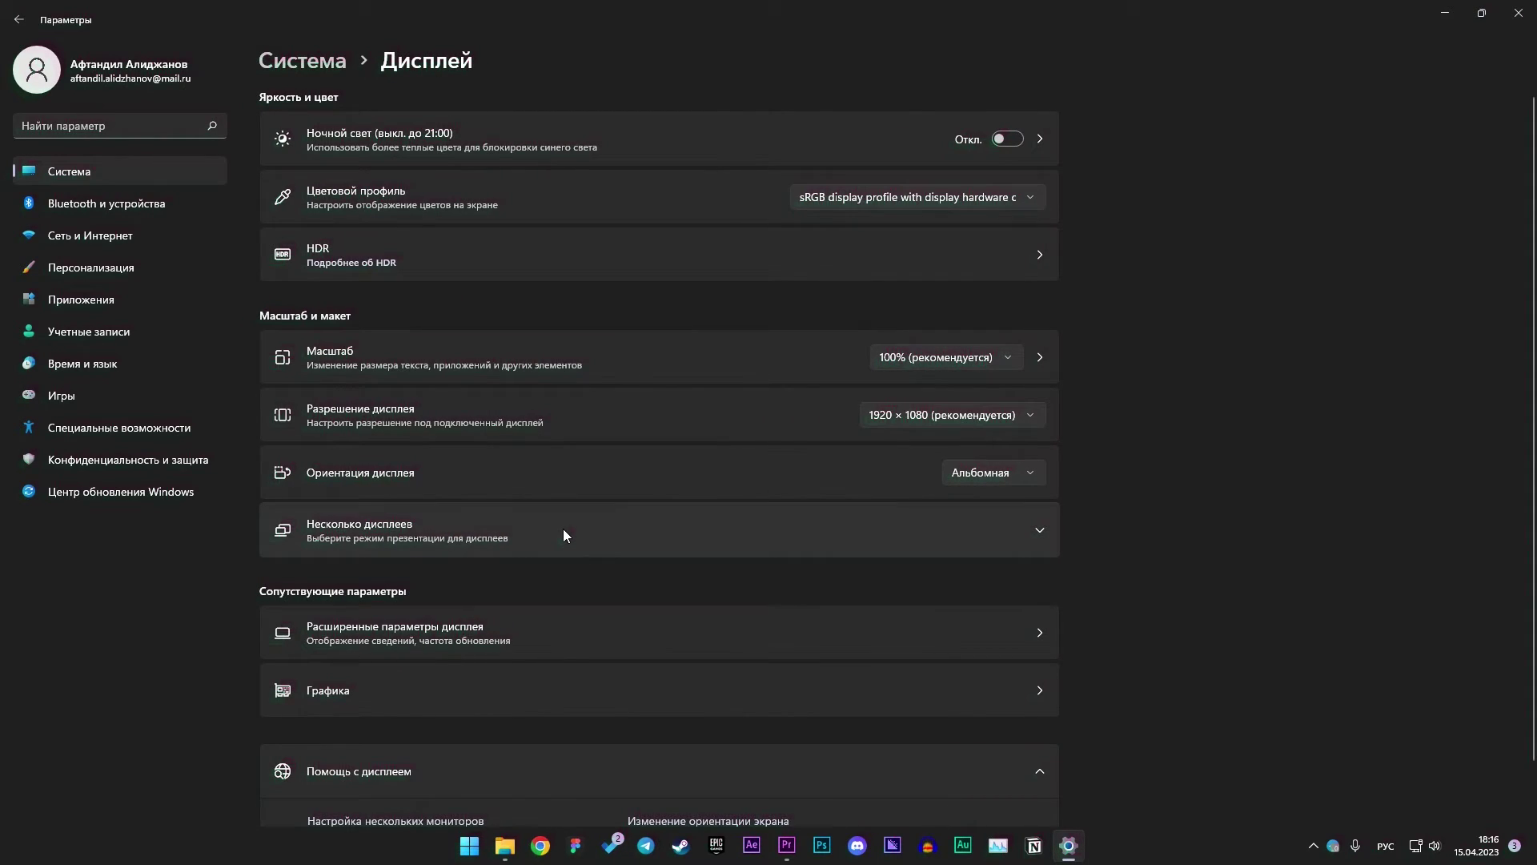
left_click(560, 633)
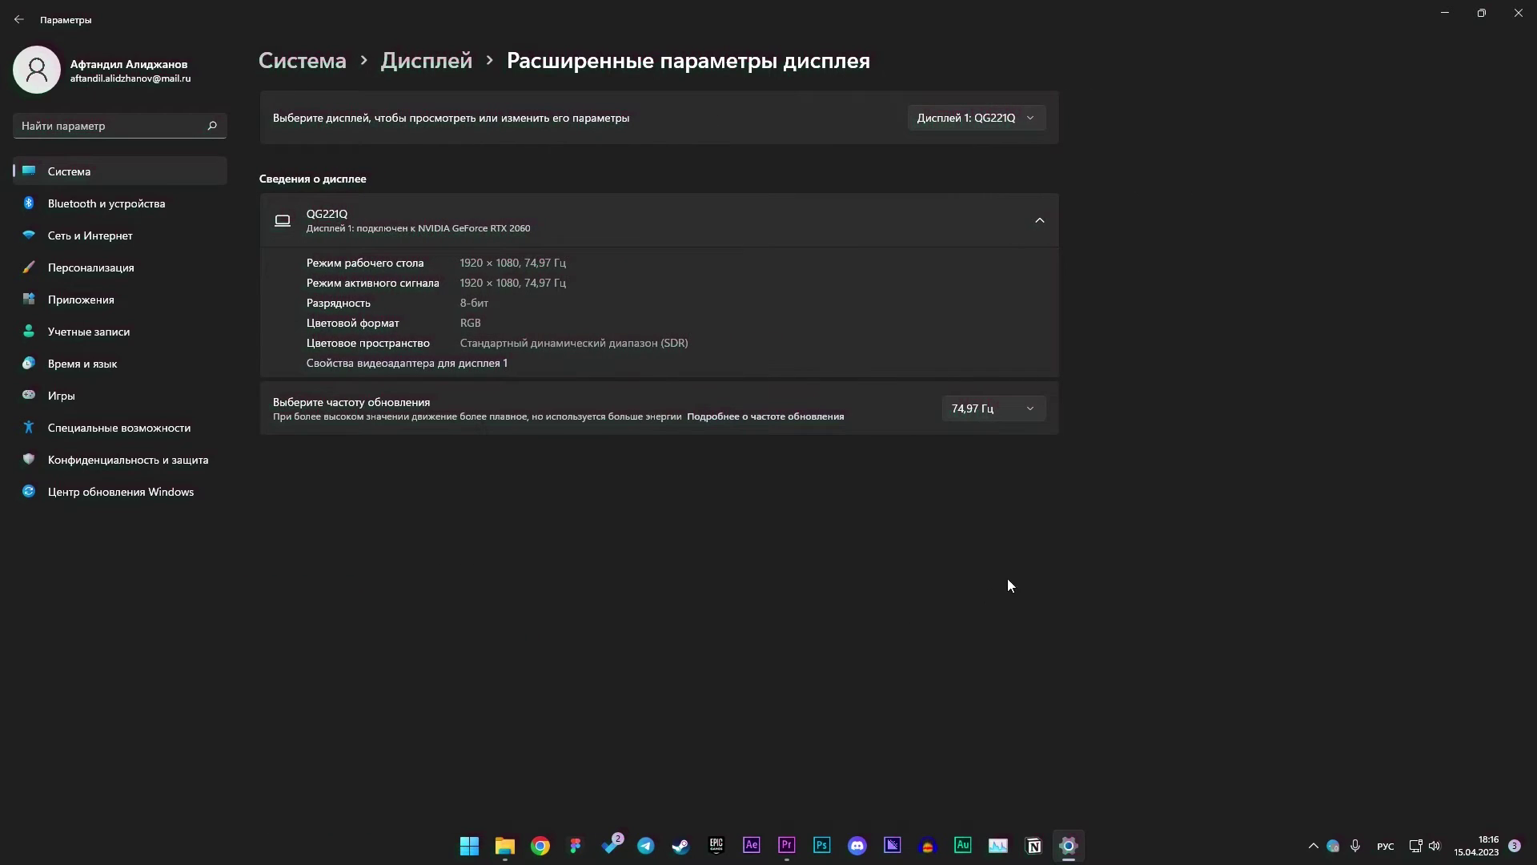
left_click(1029, 410)
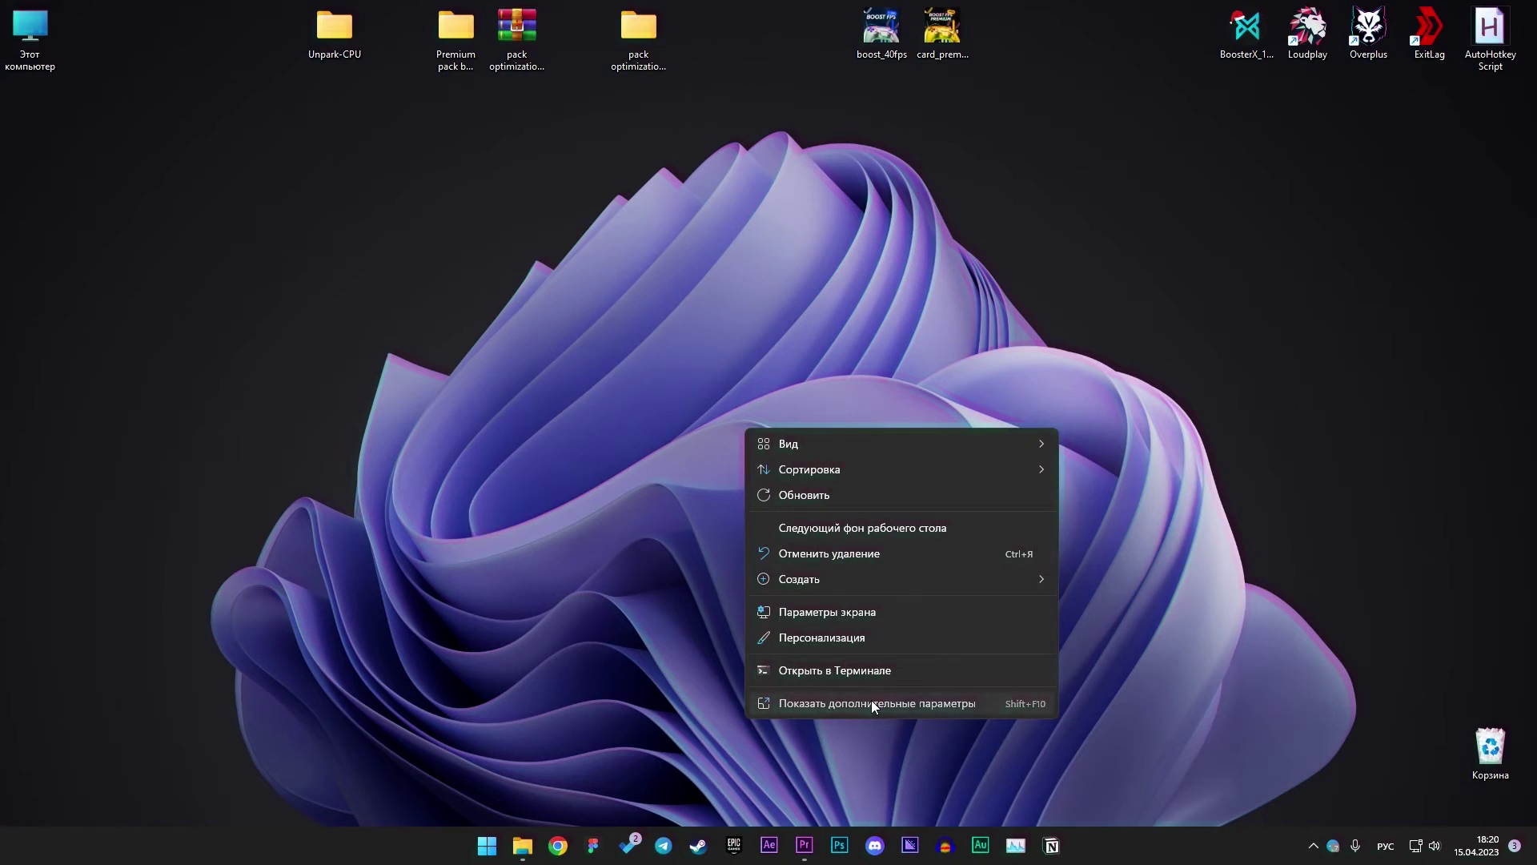
Open NVIDIA Control Panel from the desktop and go to Регулировка настроек изображения с просмотром.
left_click(872, 703)
left_click(943, 598)
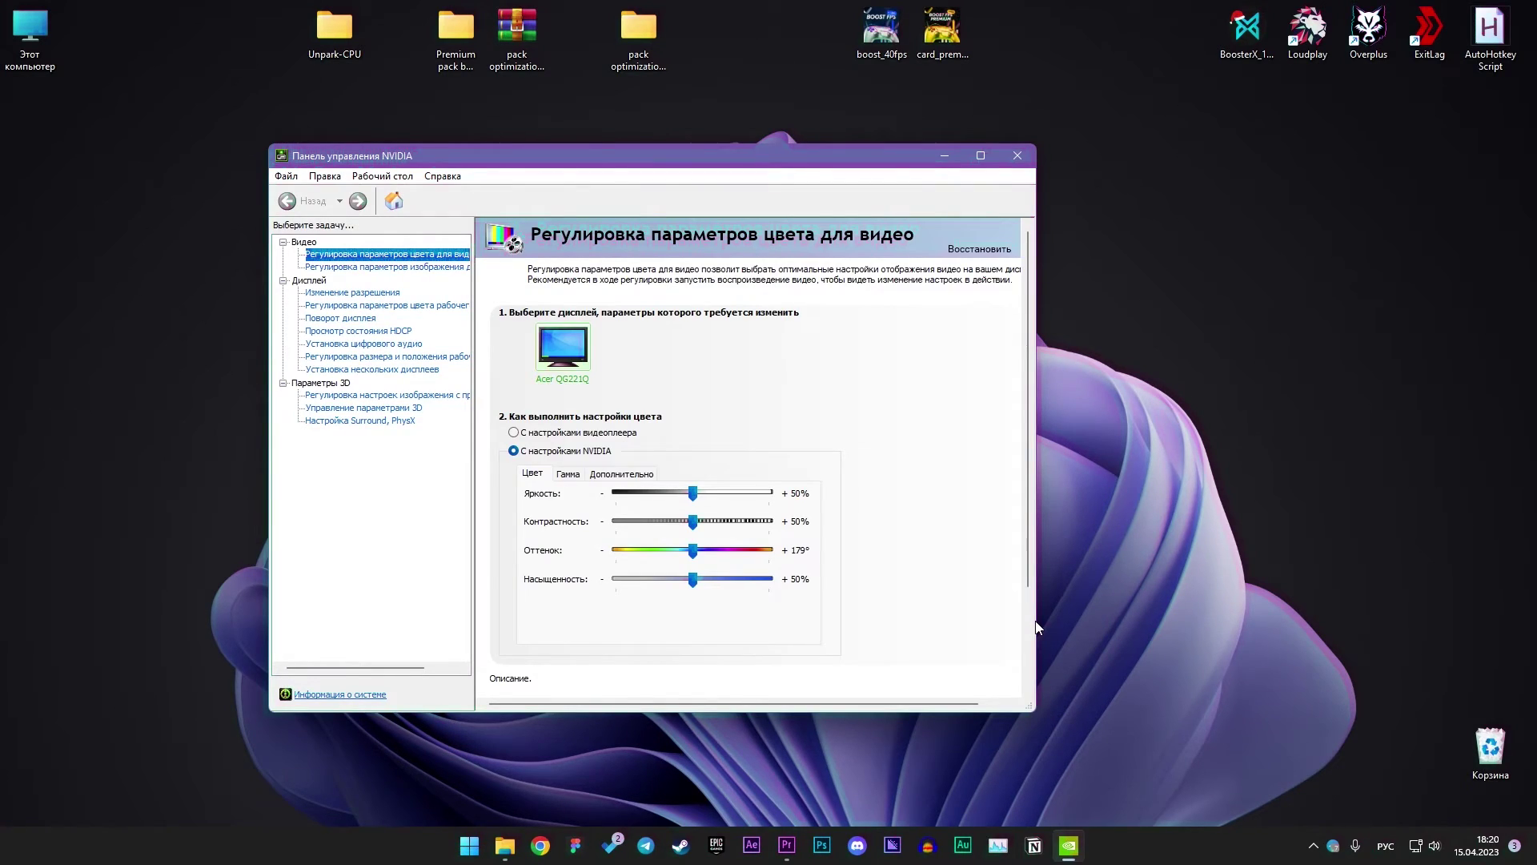
left_click(433, 396)
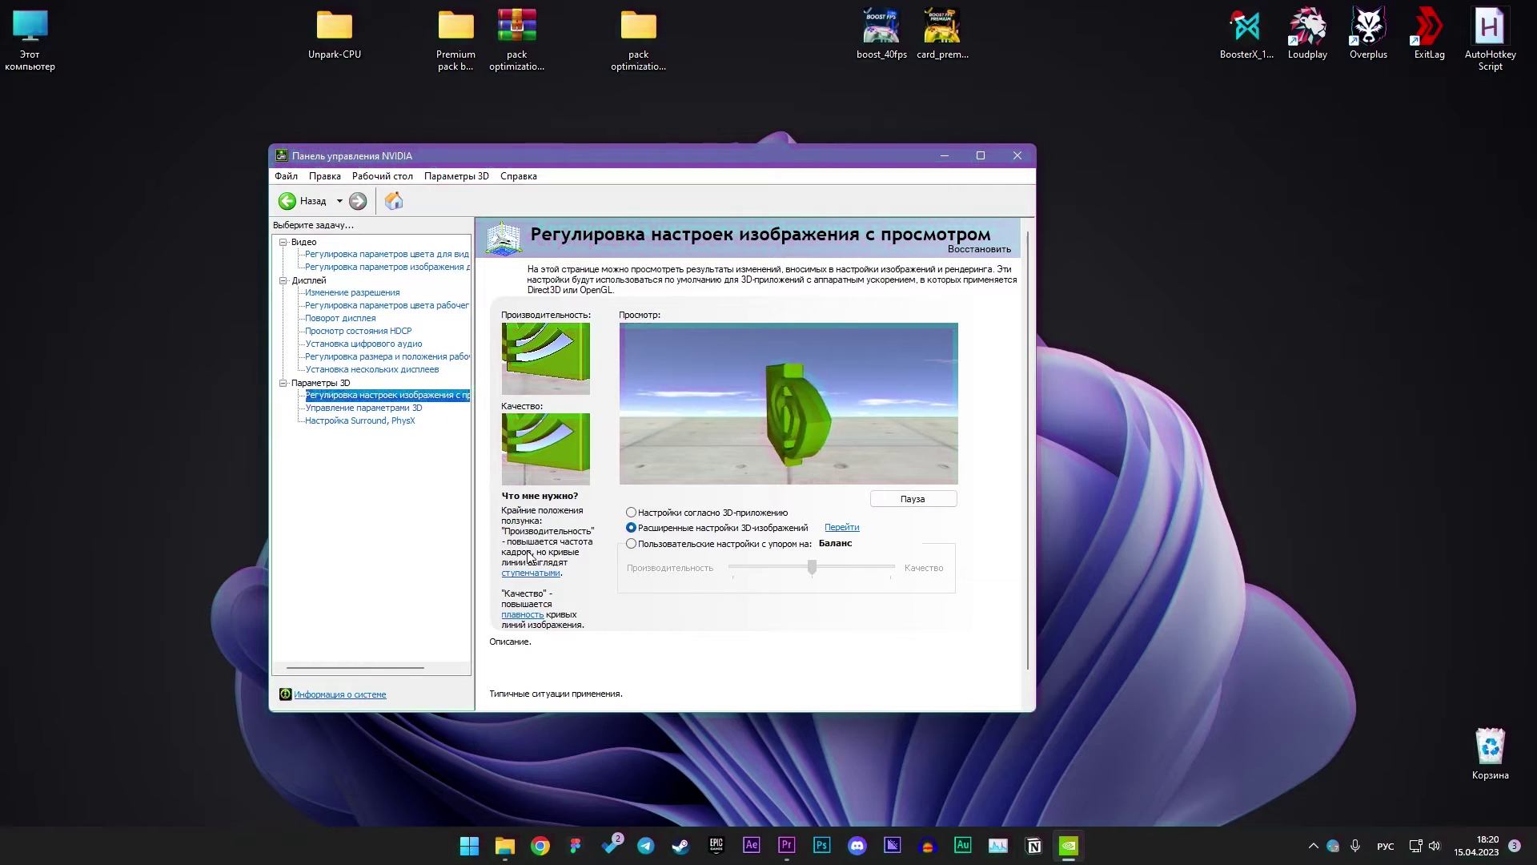
Switch the 3D image settings to user settings with the emphasis on Производительность and apply them.
left_click(811, 568)
left_click_drag(812, 568, 733, 567)
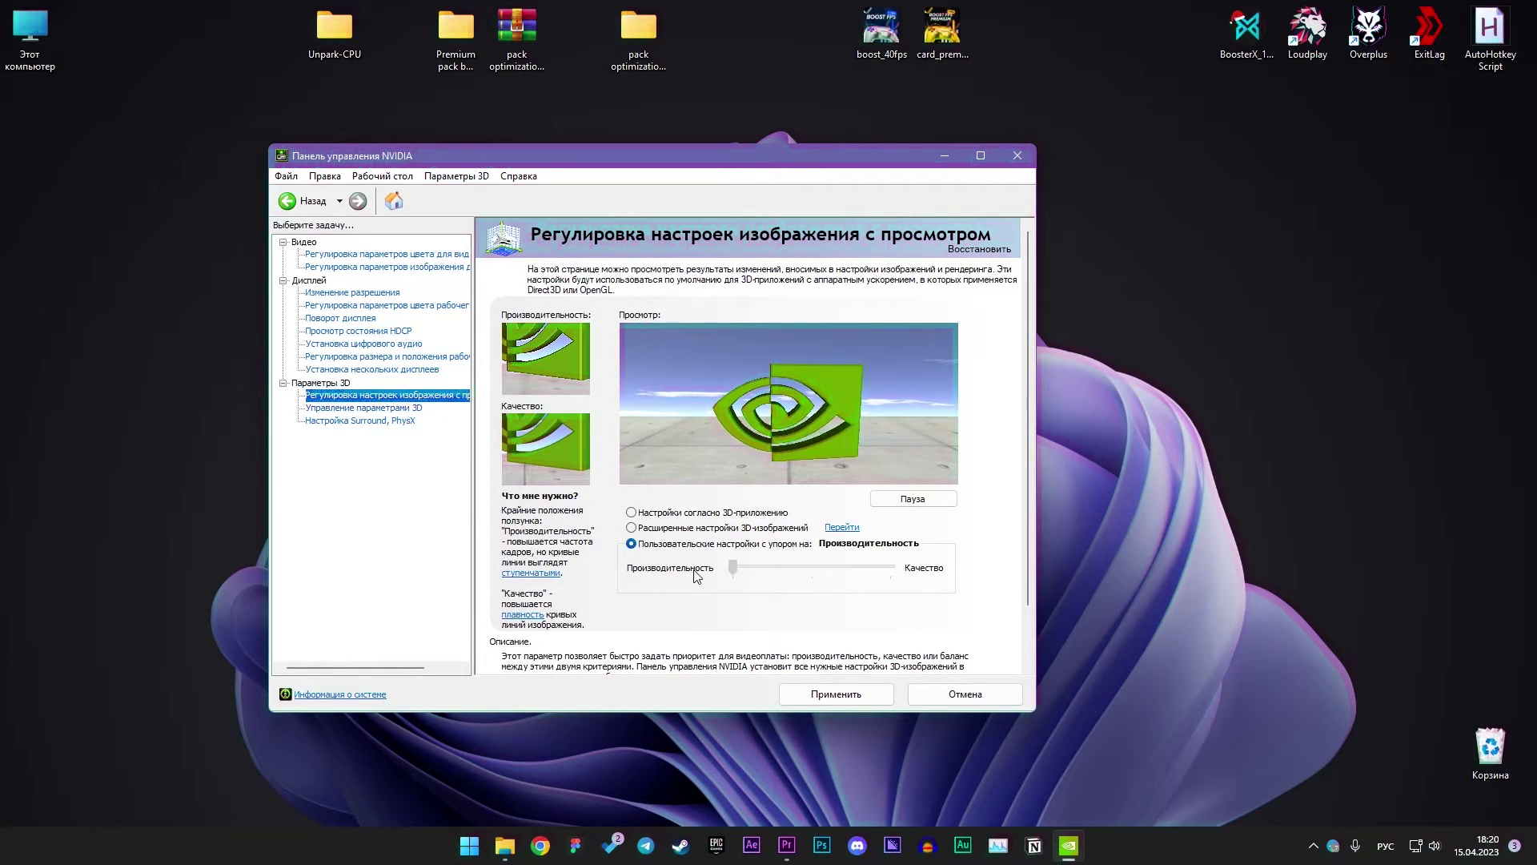
left_click(841, 695)
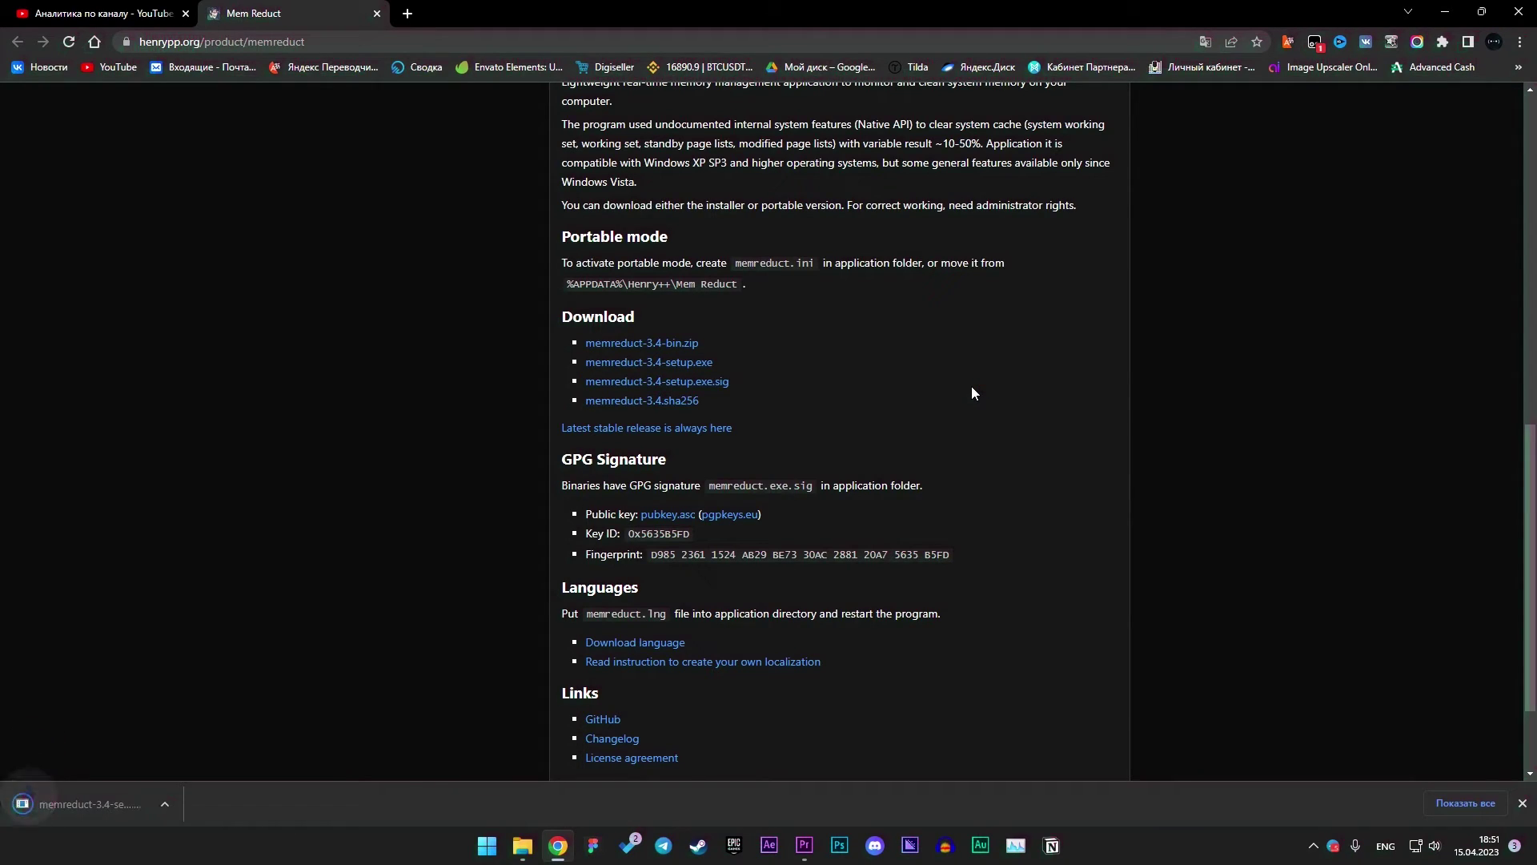
Run the downloaded Mem Reduct 3.4 setup, accept the license agreement and install it with the default components.
left_click(121, 803)
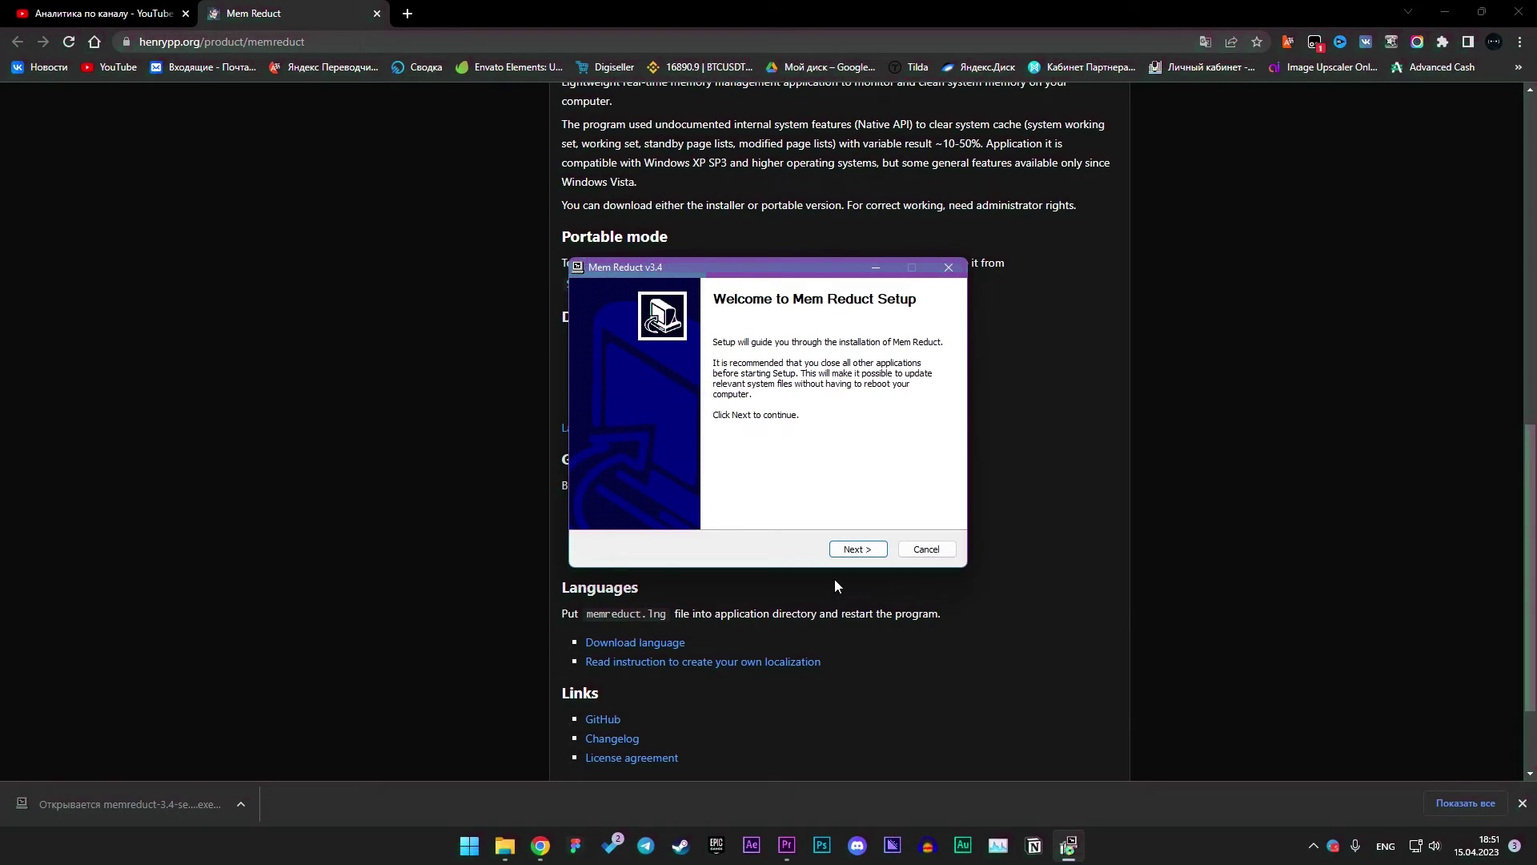
left_click(853, 552)
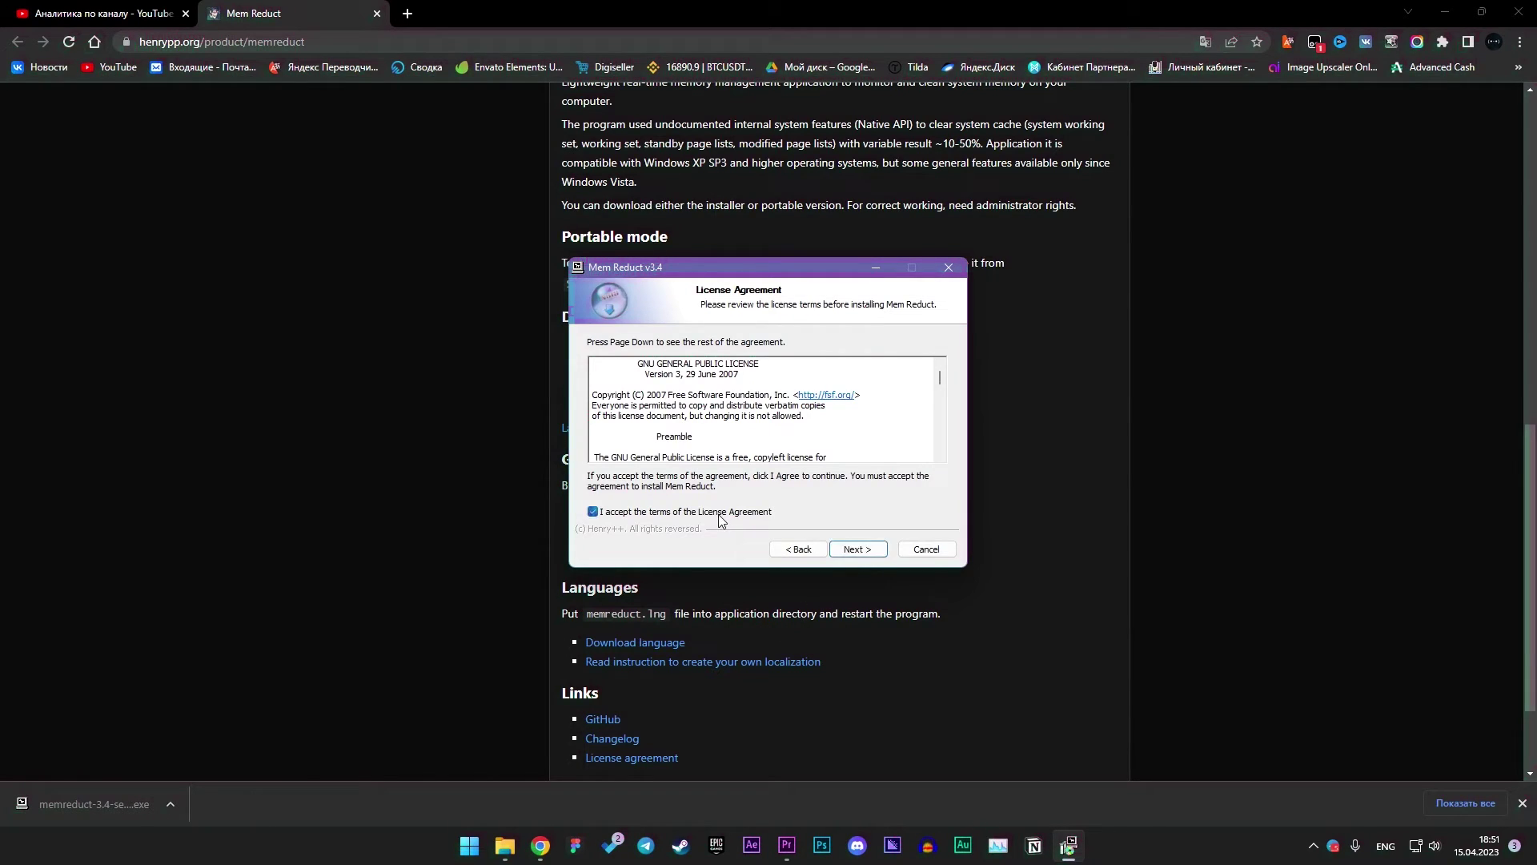
left_click(856, 559)
left_click(855, 559)
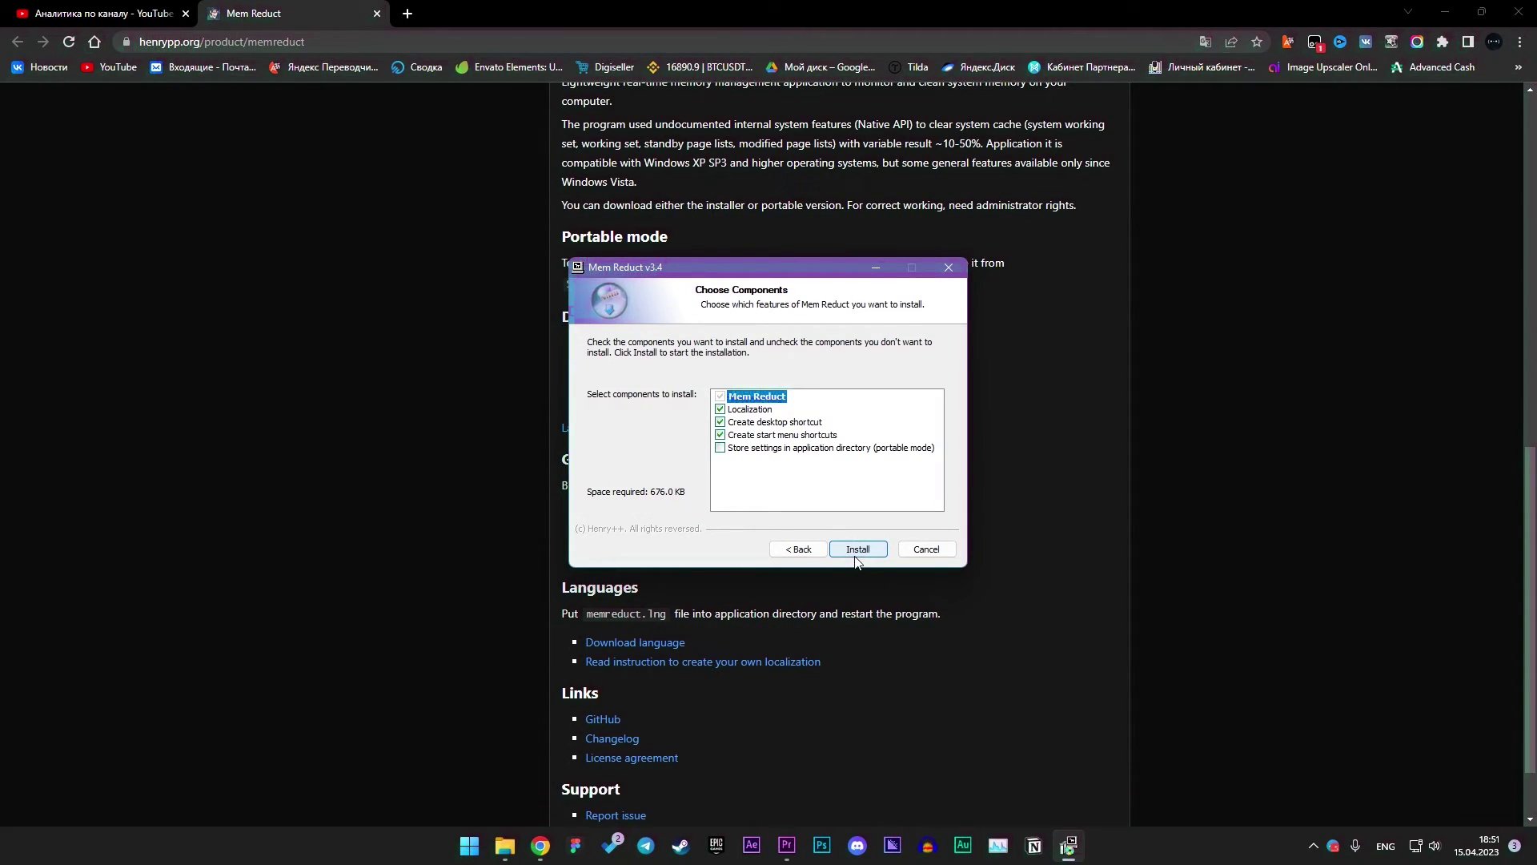
left_click(855, 549)
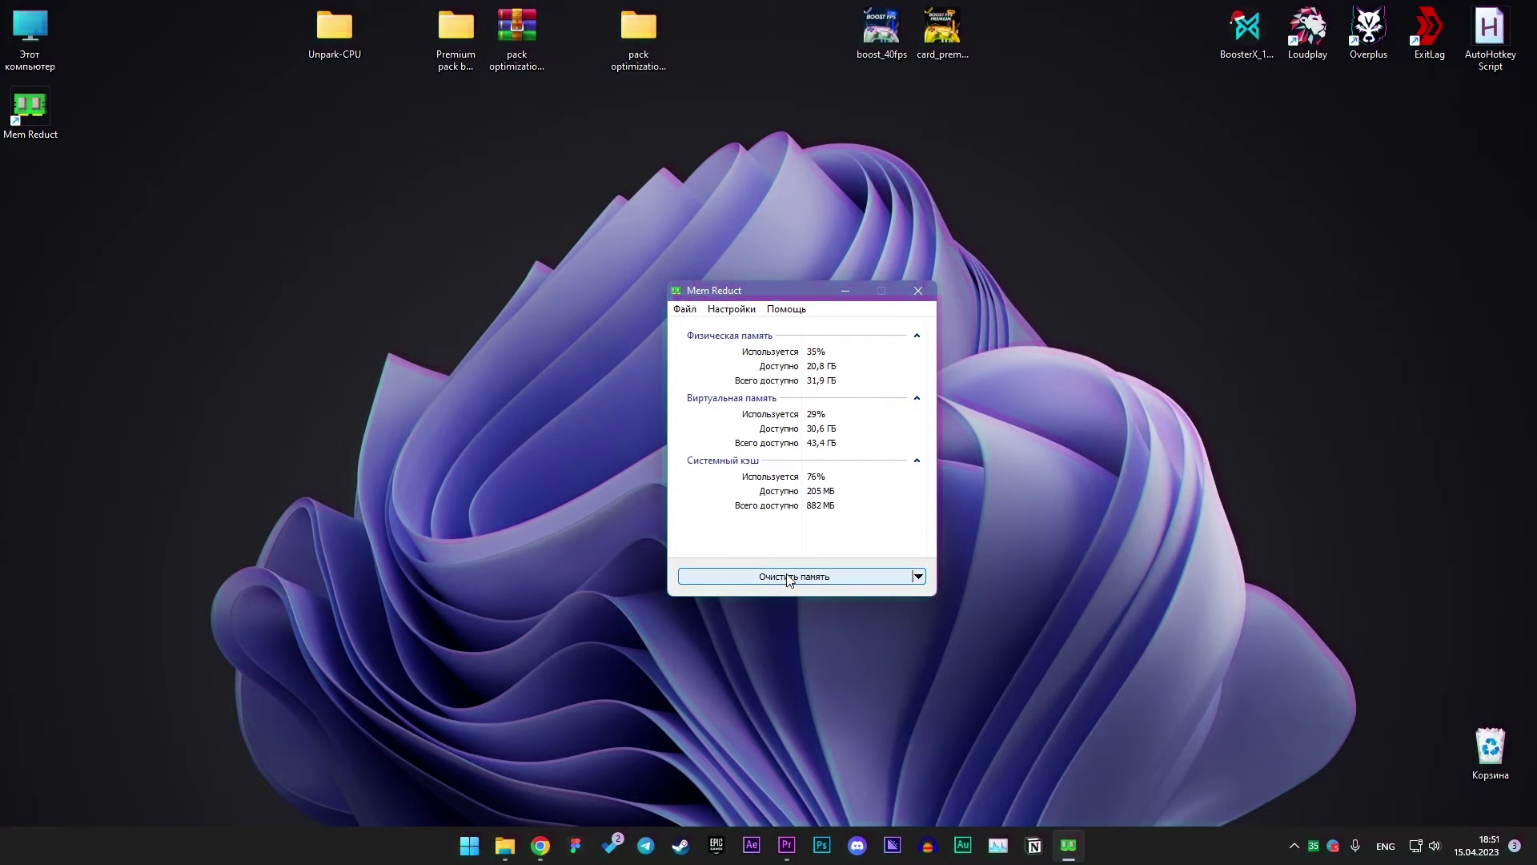
Clean the memory with Mem Reduct and confirm the cleaning.
left_click(795, 578)
left_click(852, 470)
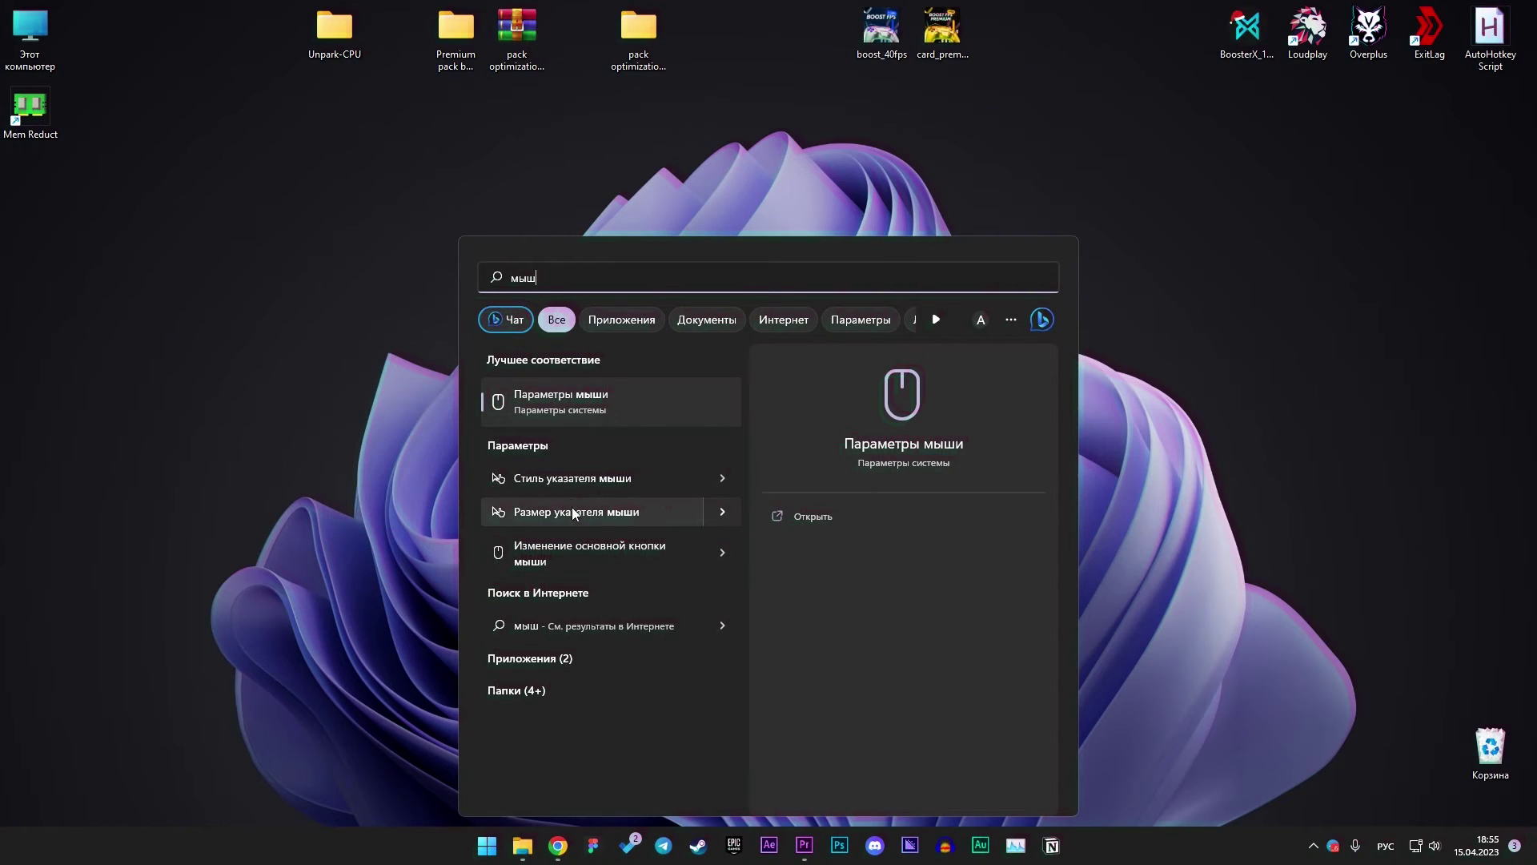
Find the Windows mouse settings by searching for "мыш" and open Параметры указателя in the additional mouse properties.
left_click(569, 405)
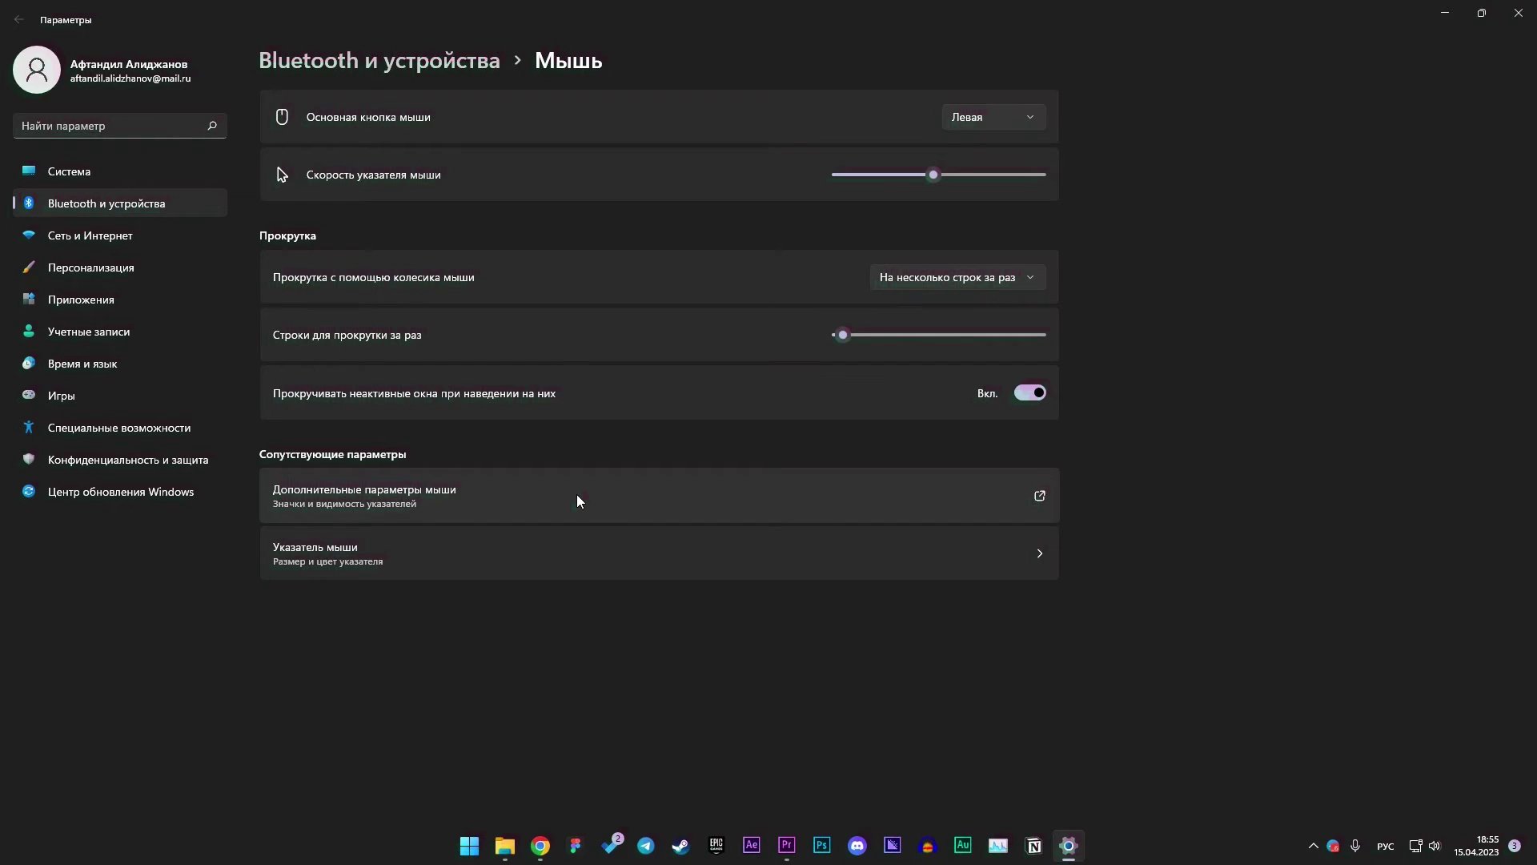
left_click(577, 495)
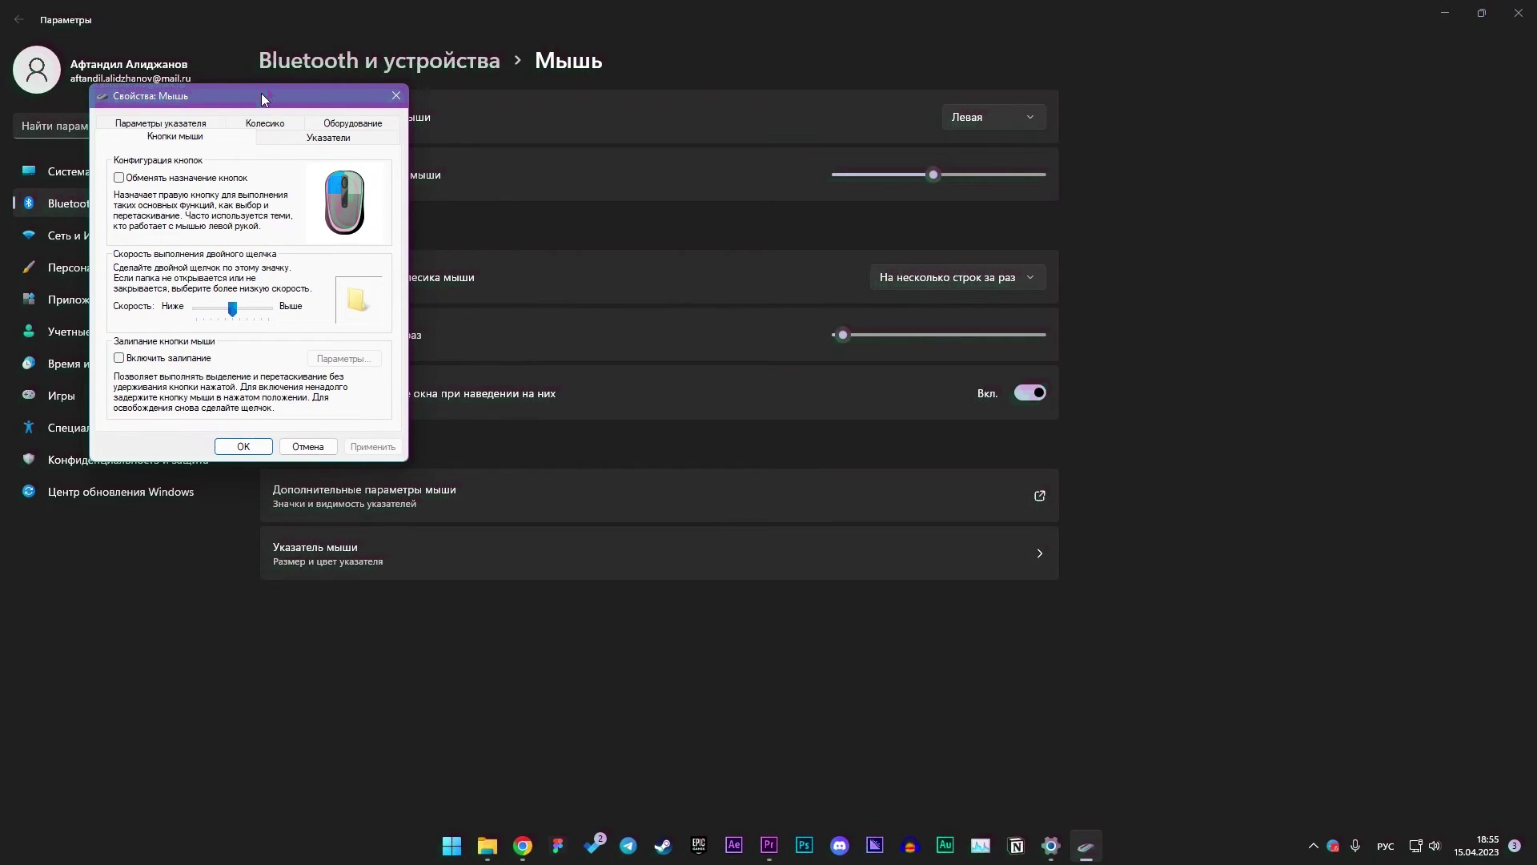
left_click_drag(264, 98, 730, 218)
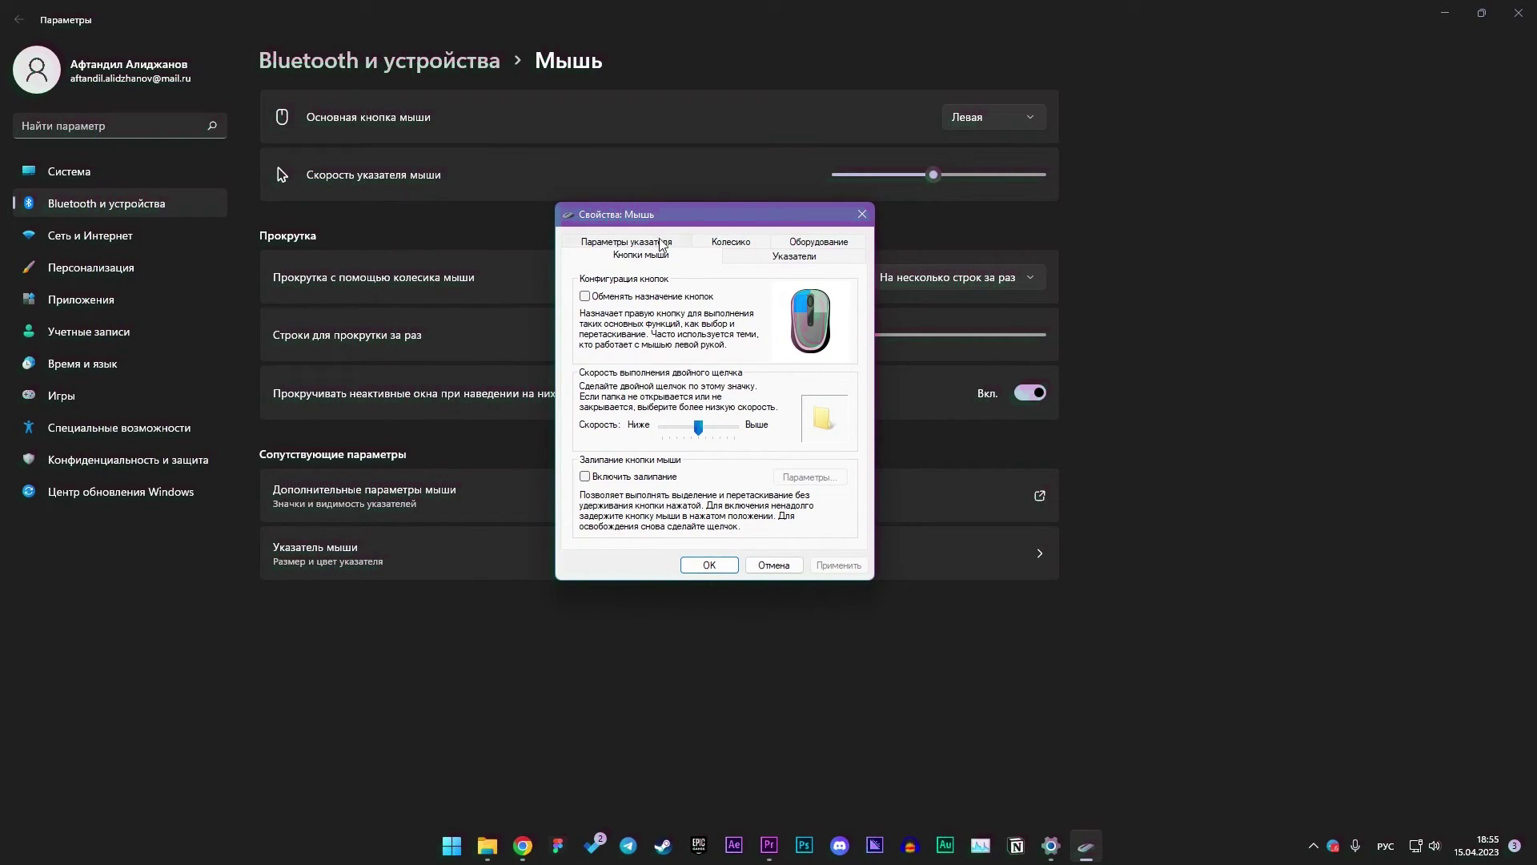
left_click(659, 242)
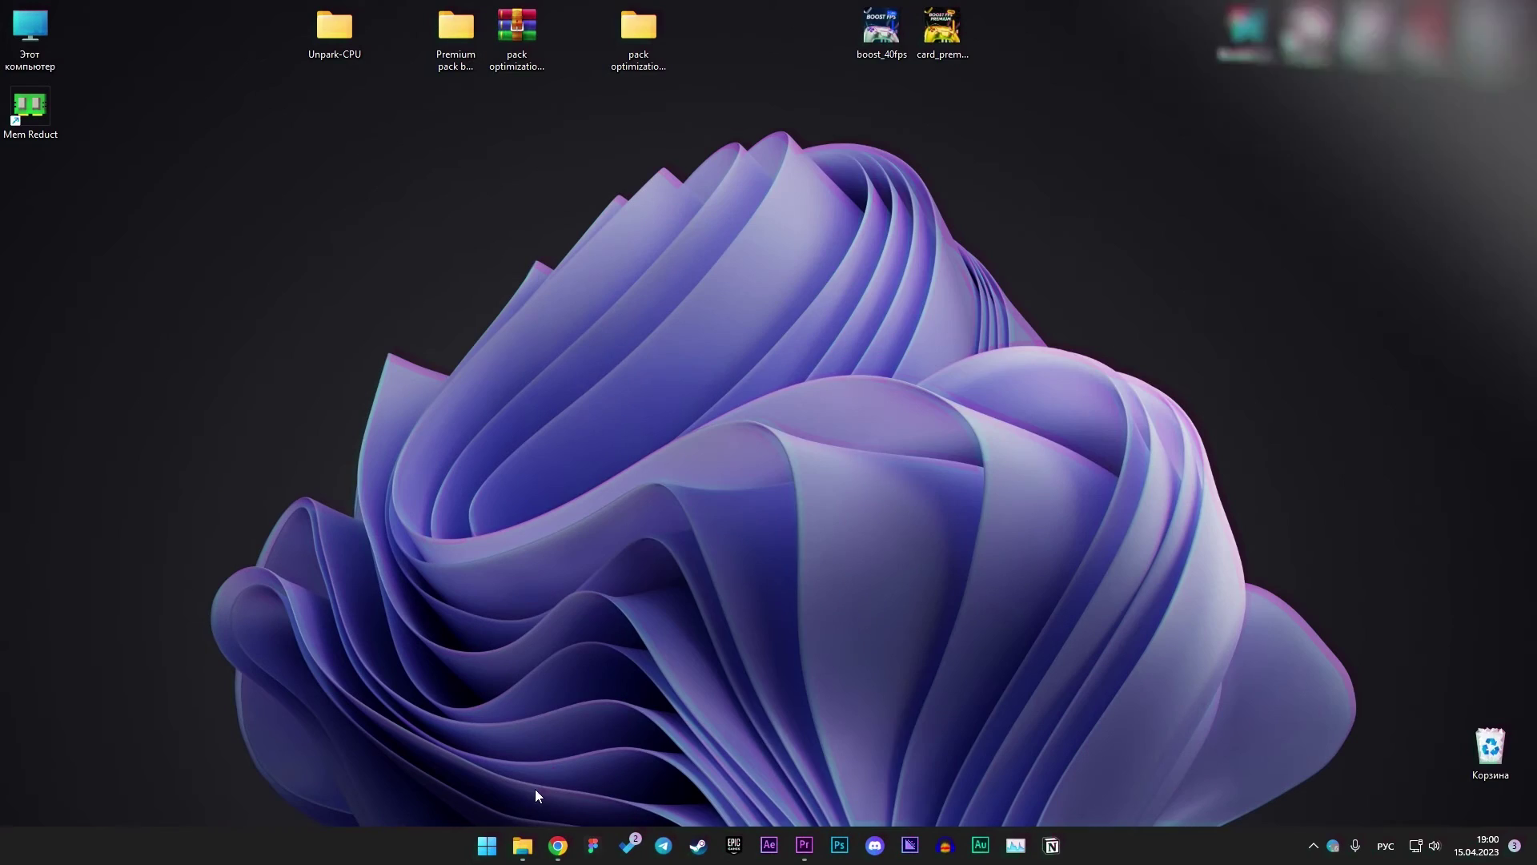
Turn off Залипание клавиш in the keyboard section of Специальные возможности in Windows settings.
left_click(490, 836)
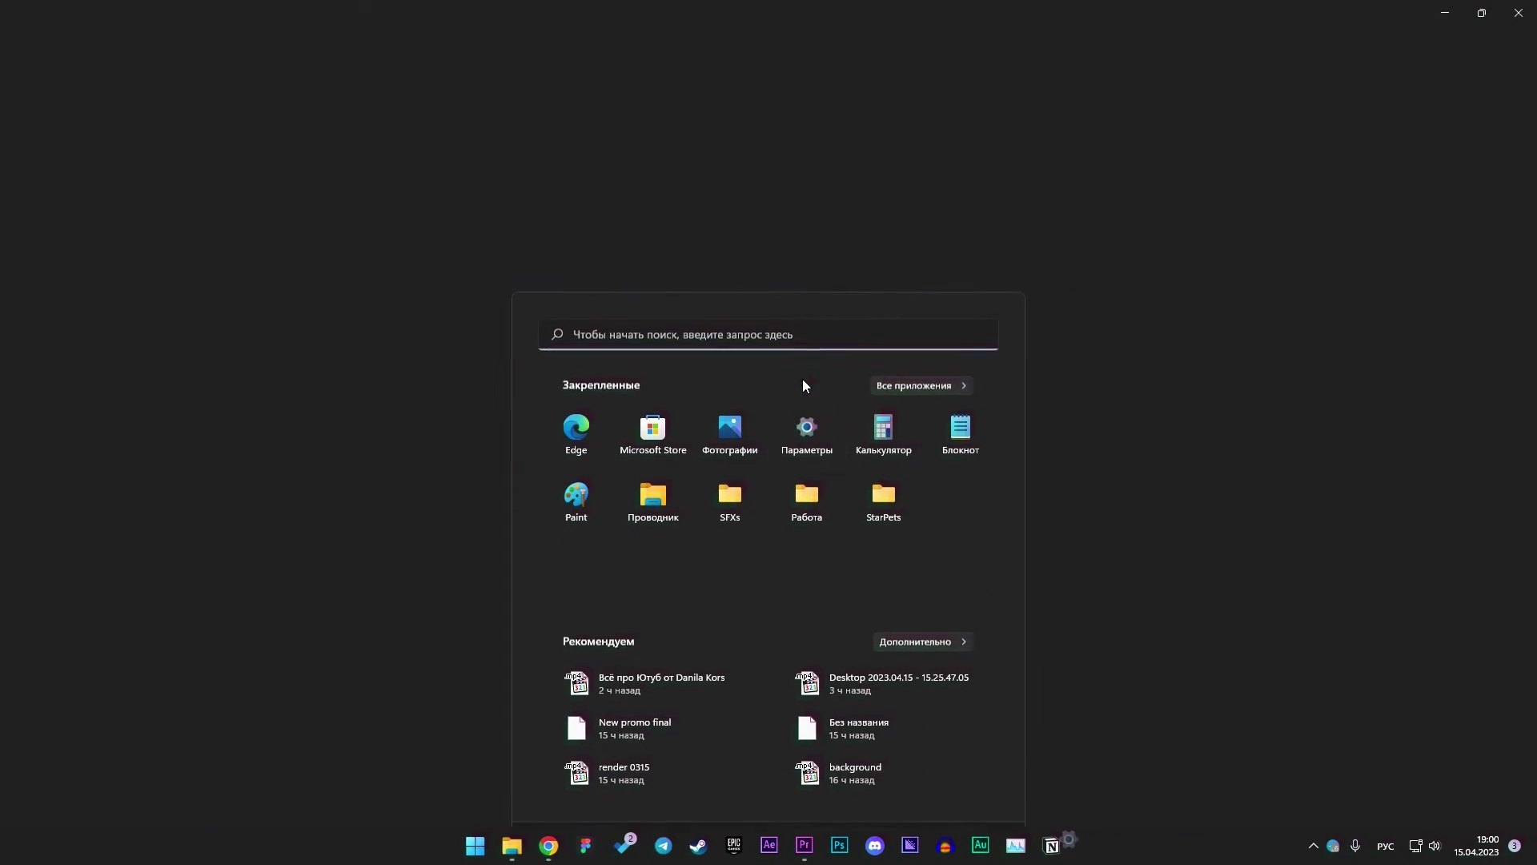
left_click(804, 376)
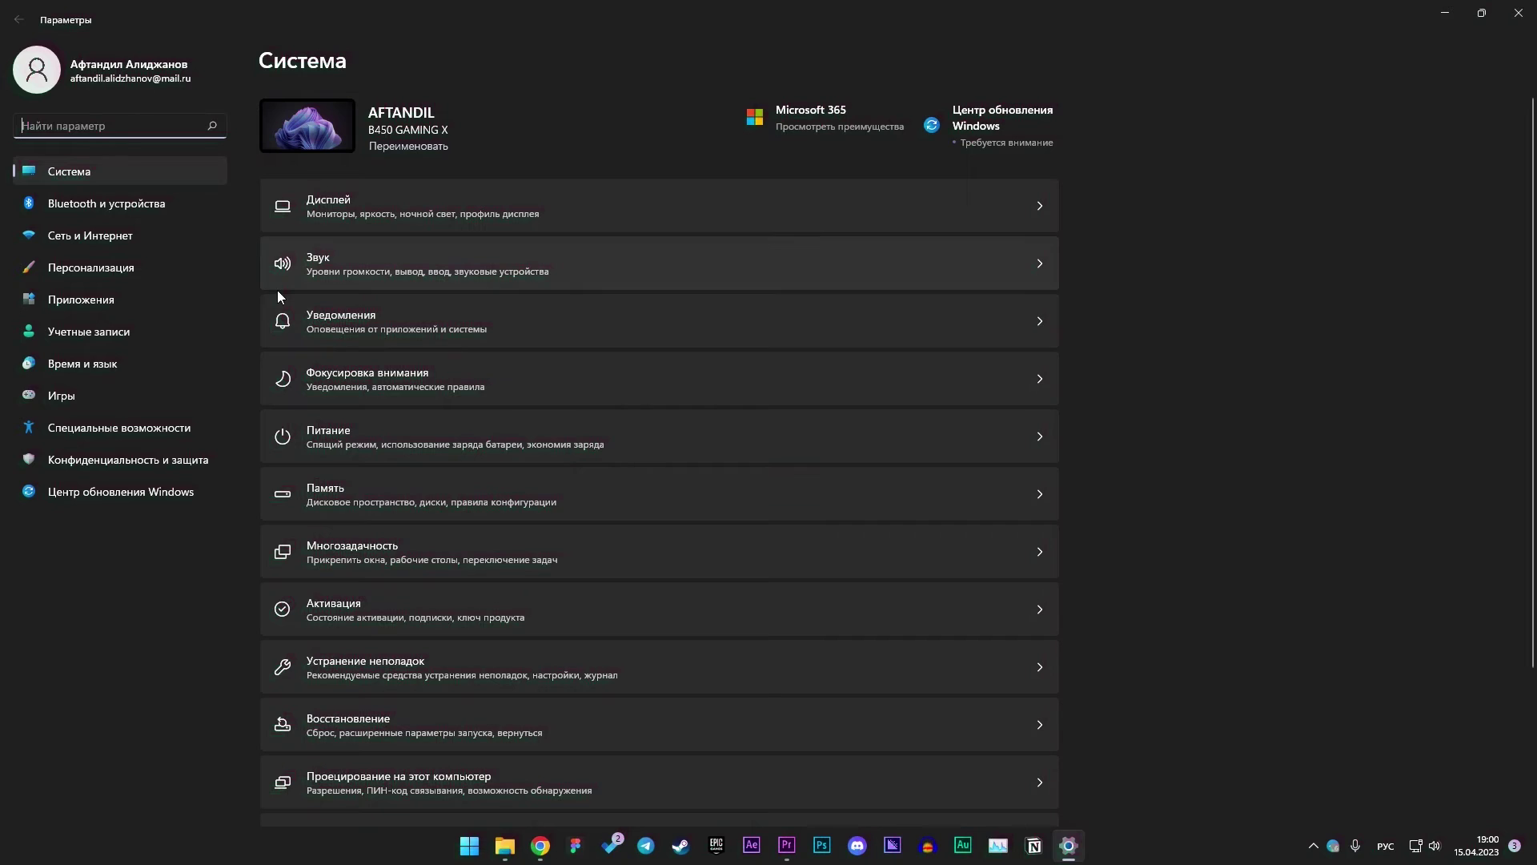
left_click(177, 431)
scroll(1057, 332, "down", 3)
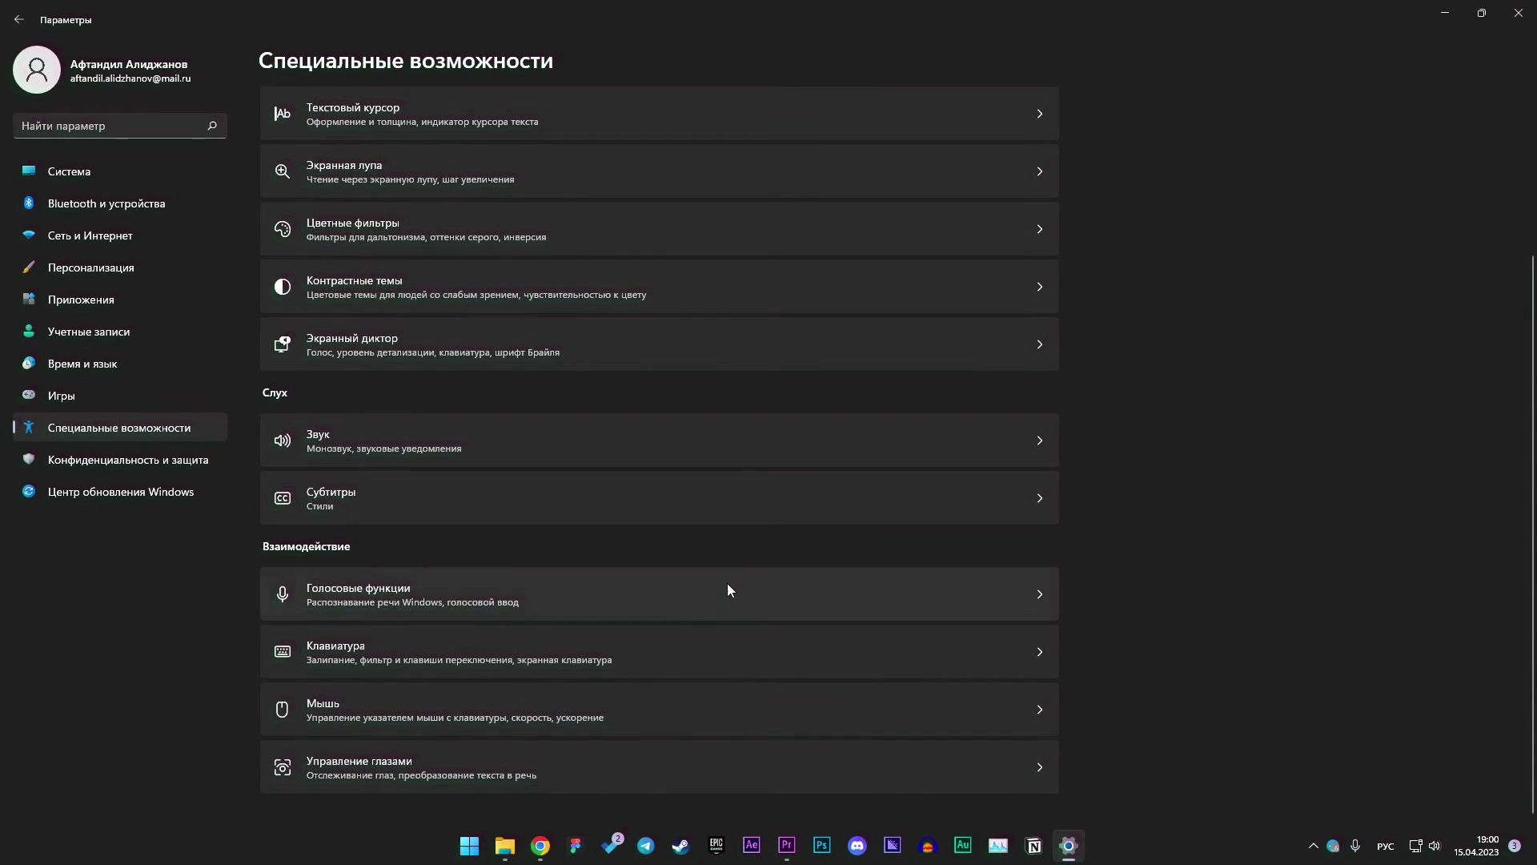
left_click(542, 665)
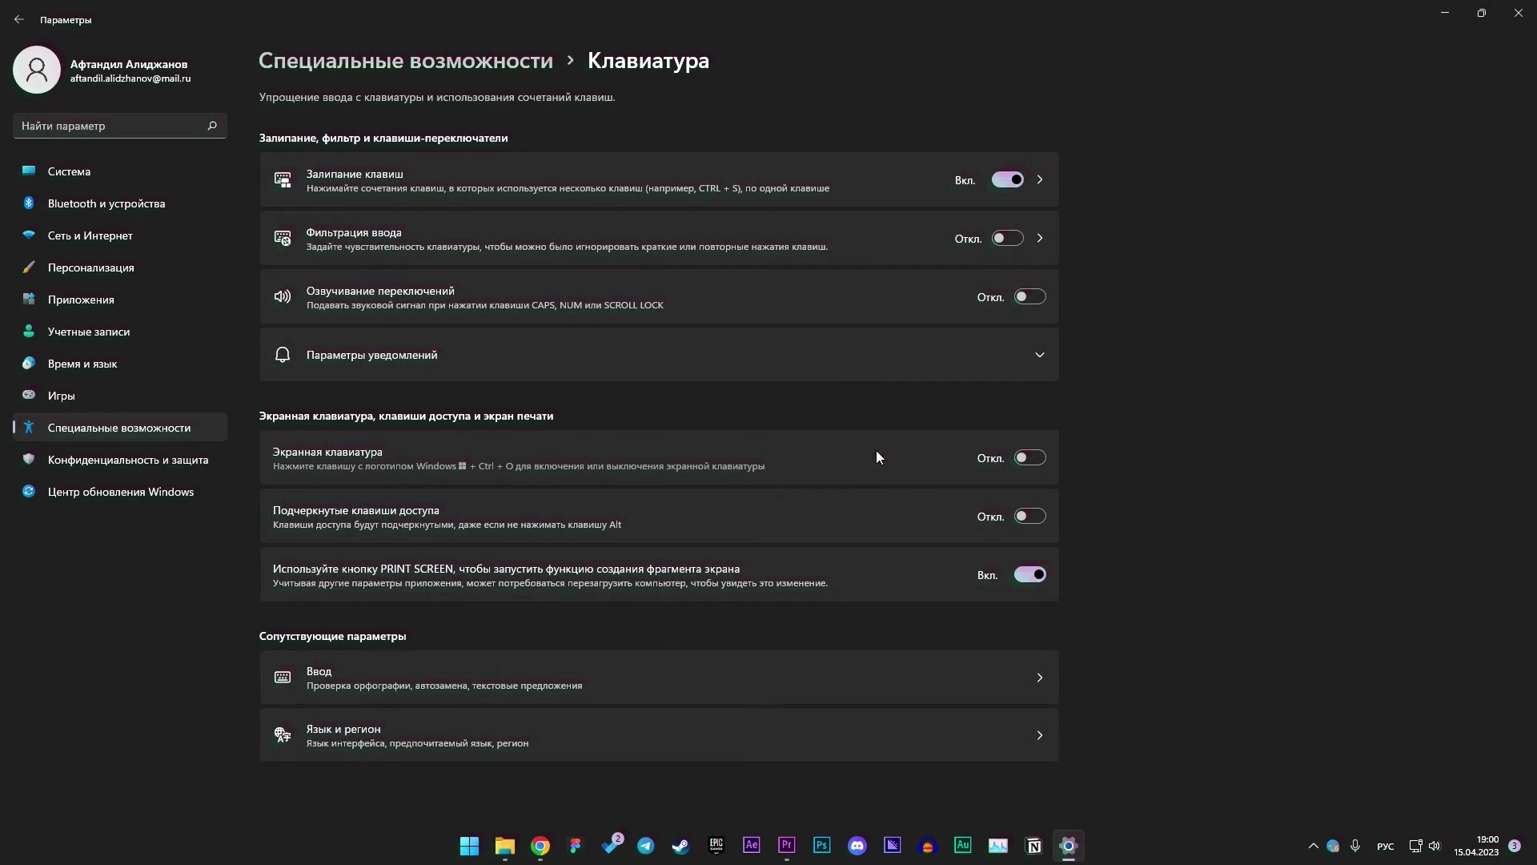
left_click(1015, 180)
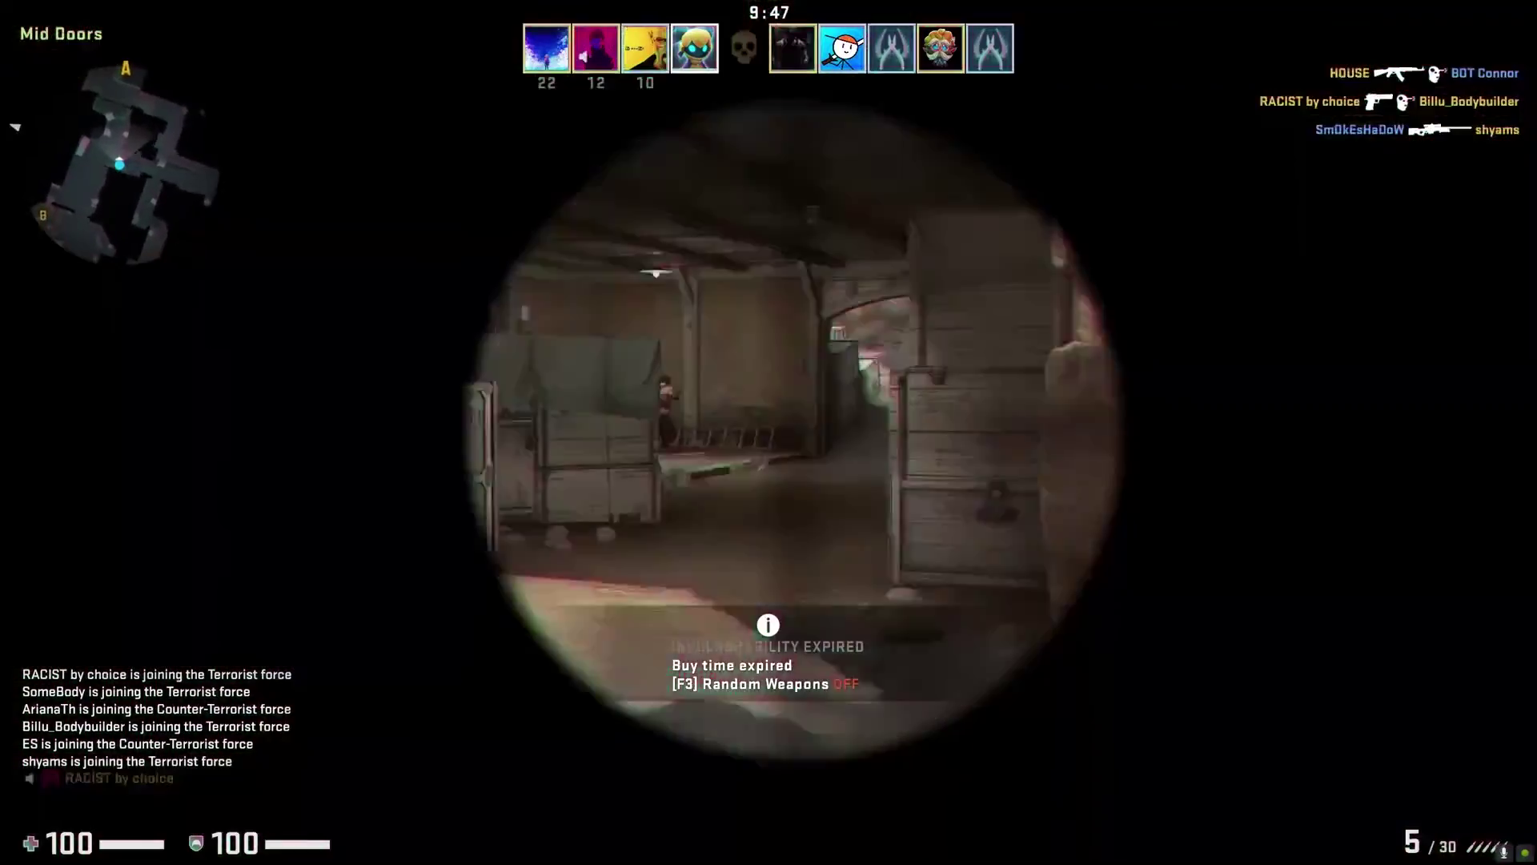
left_click(769, 433)
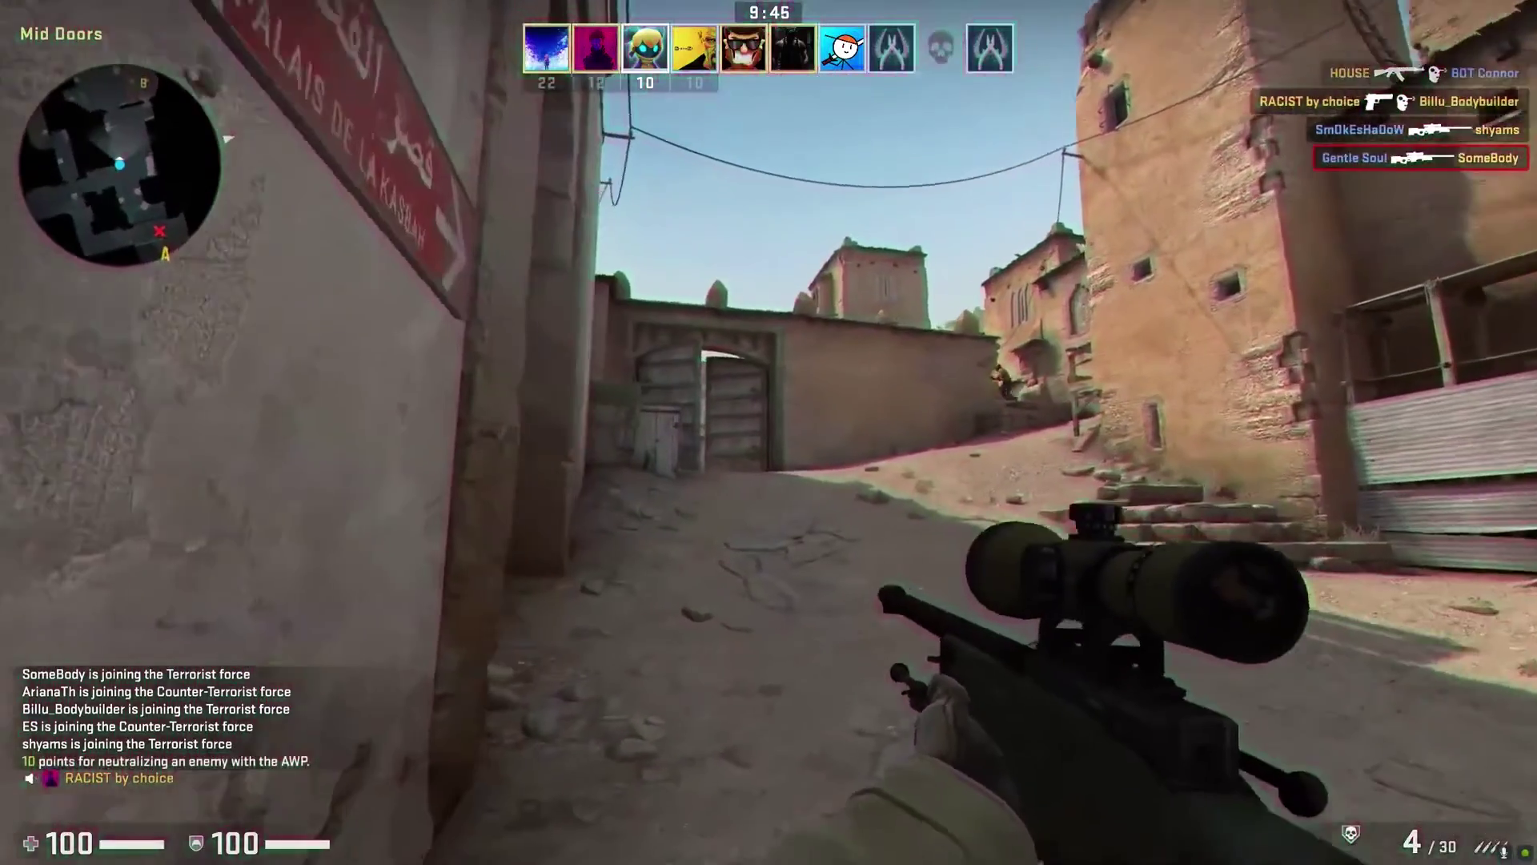
right_click(769, 432)
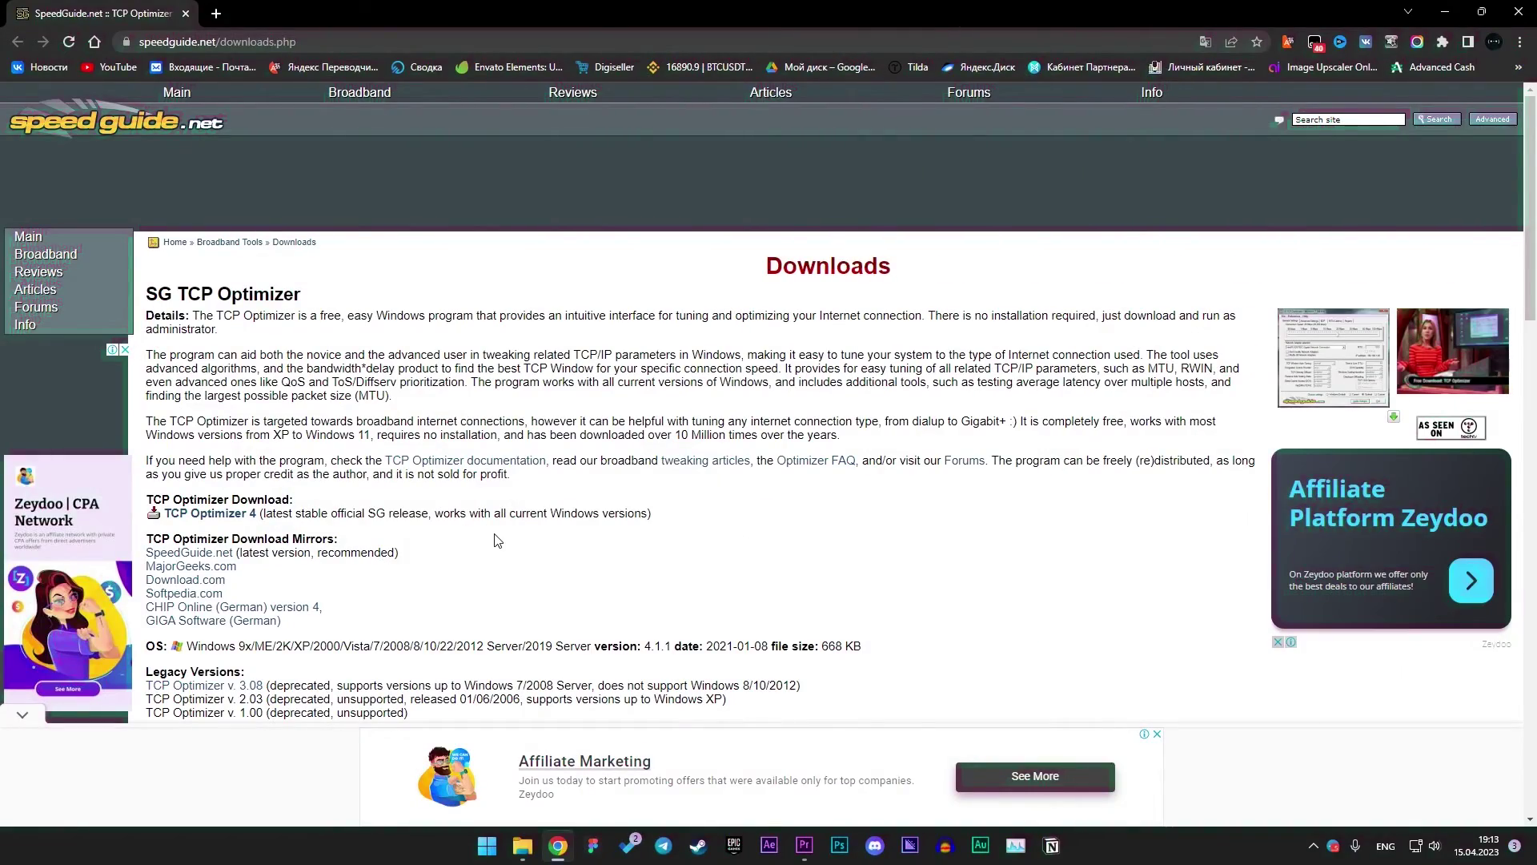
Download and launch TCP Optimizer 4, and select the Realtek Gaming GbE Family Controller network adapter.
left_click(218, 516)
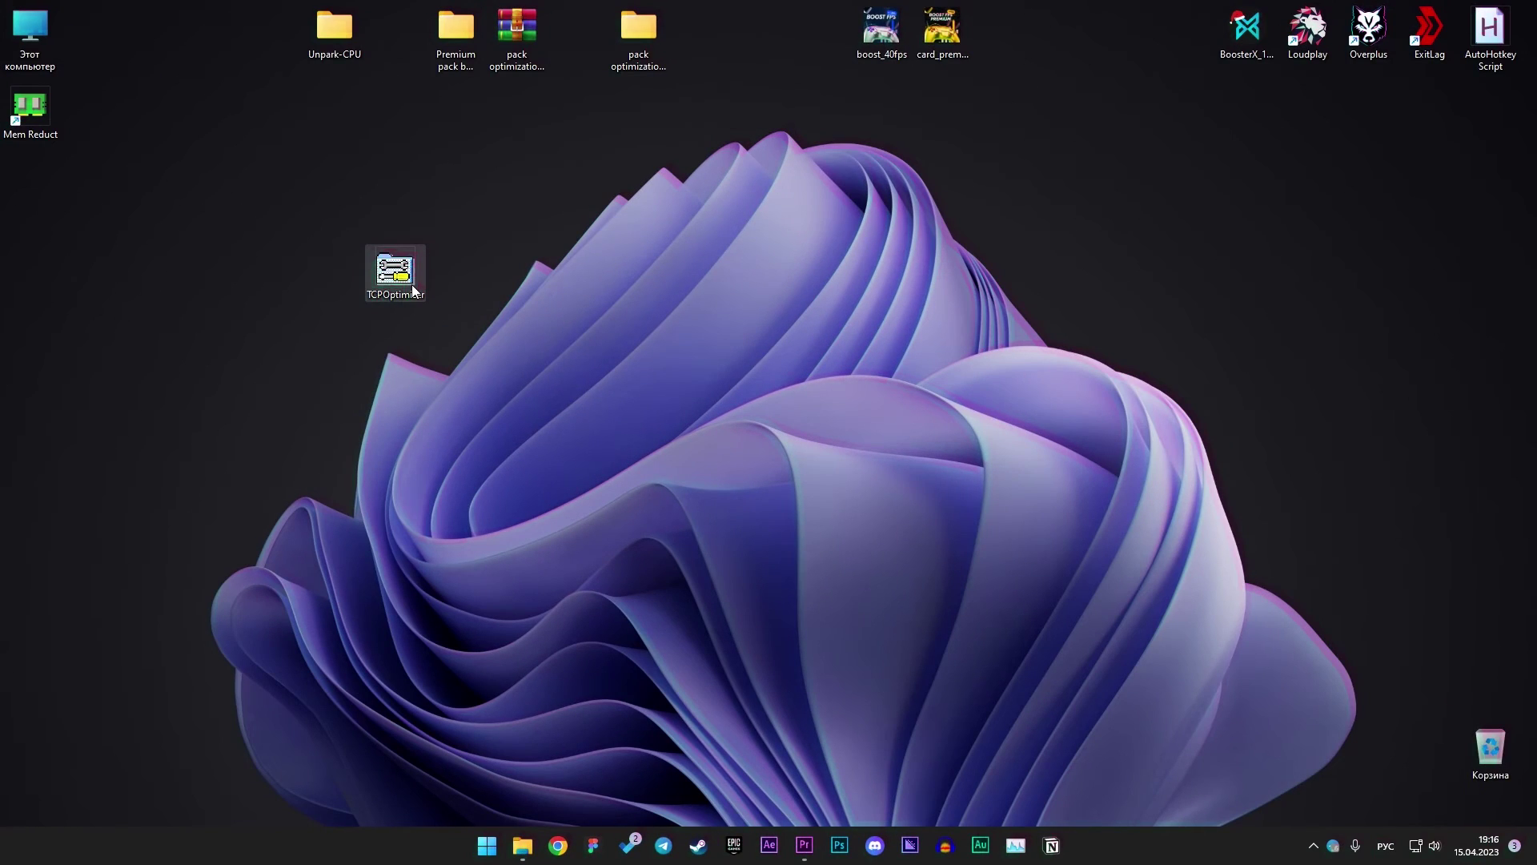
double_click(394, 272)
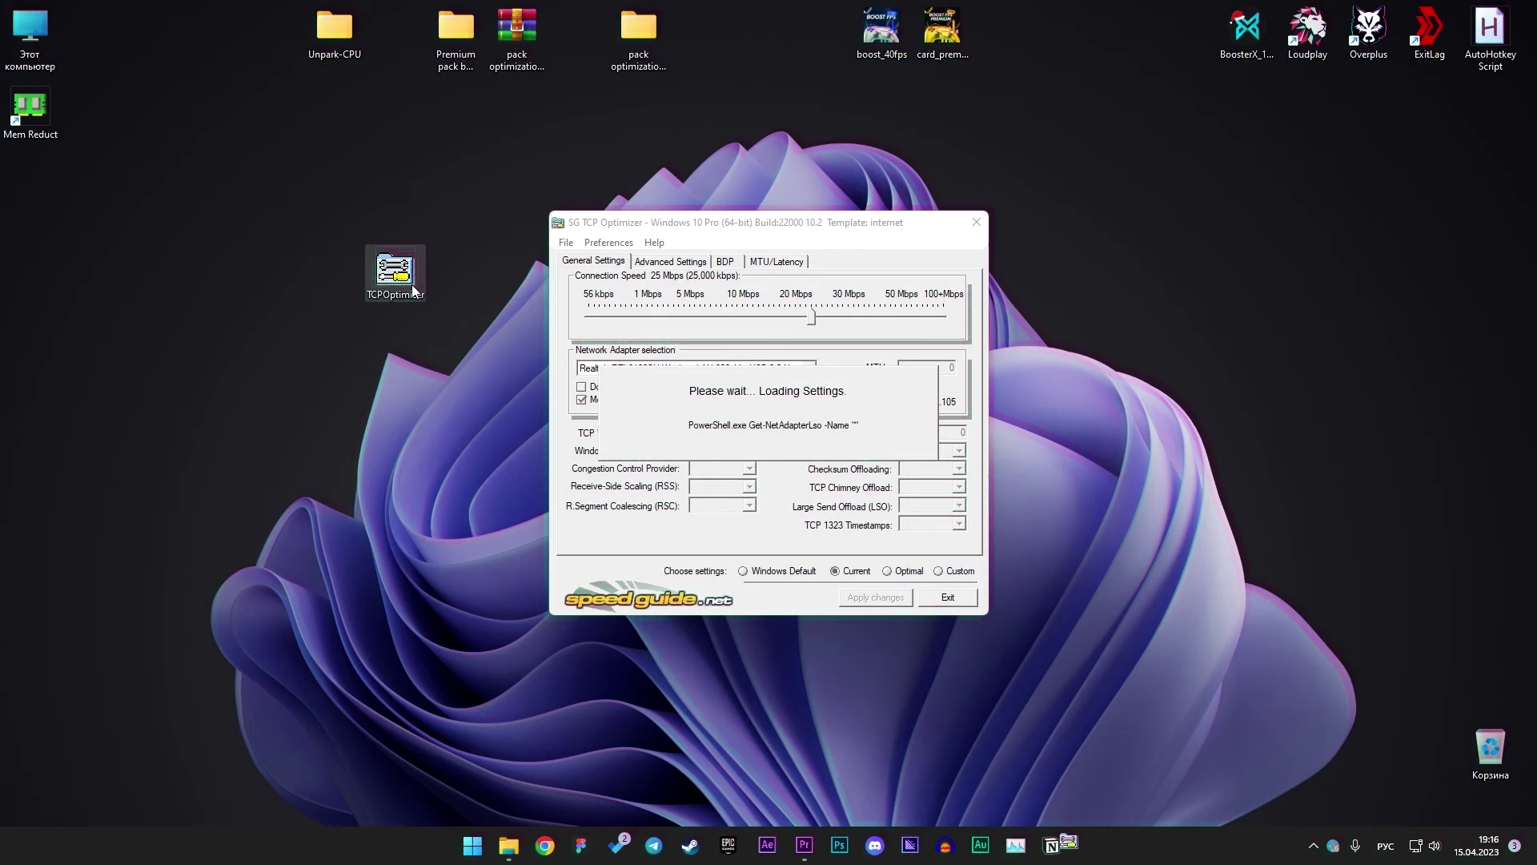
left_click(809, 368)
left_click(801, 396)
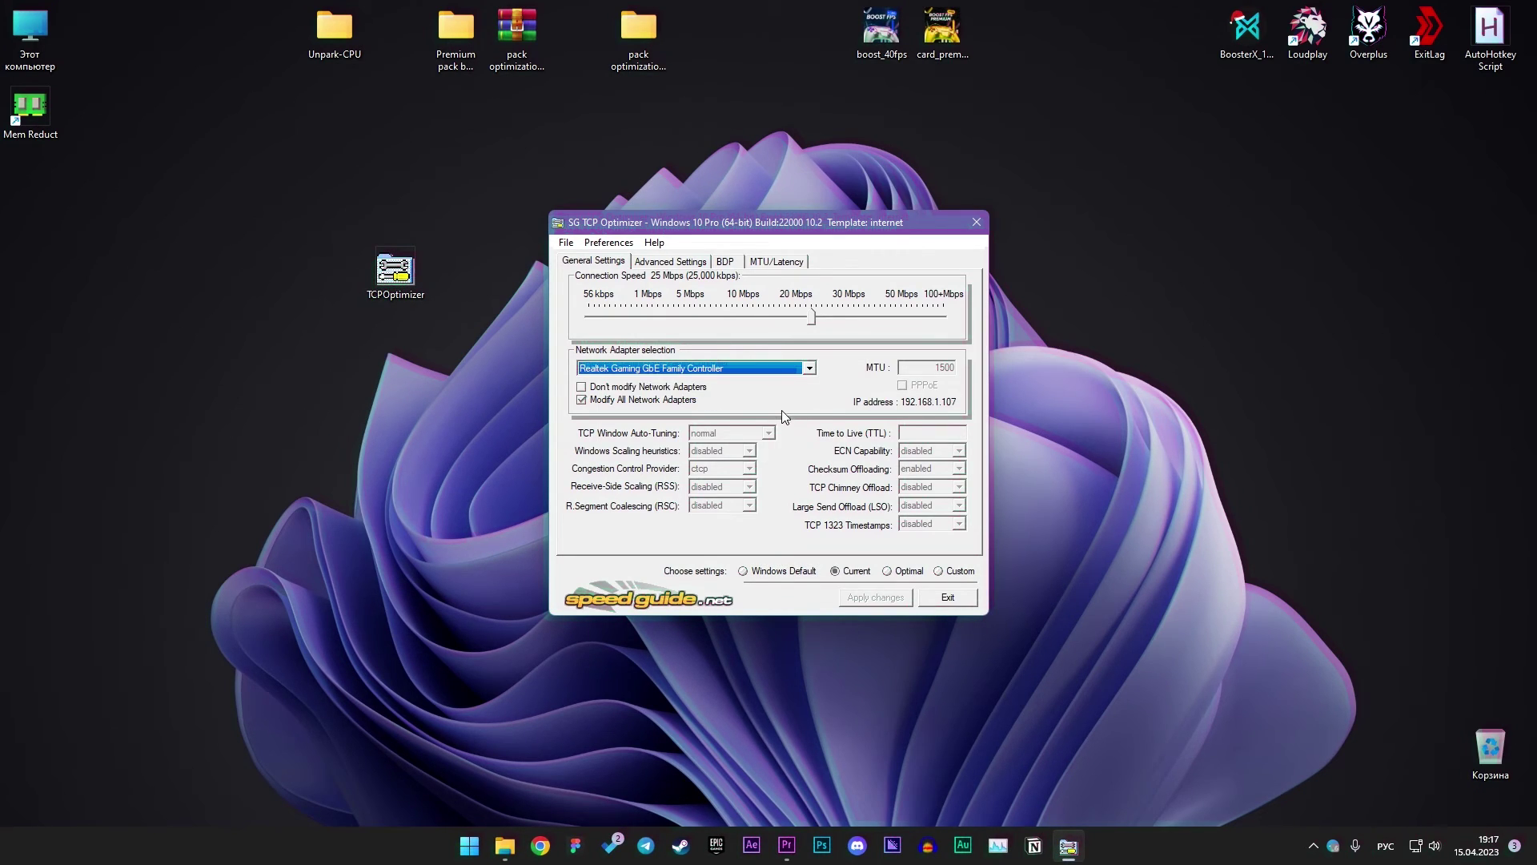
Choose the Optimal settings in TCP Optimizer and apply the changes.
left_click(888, 572)
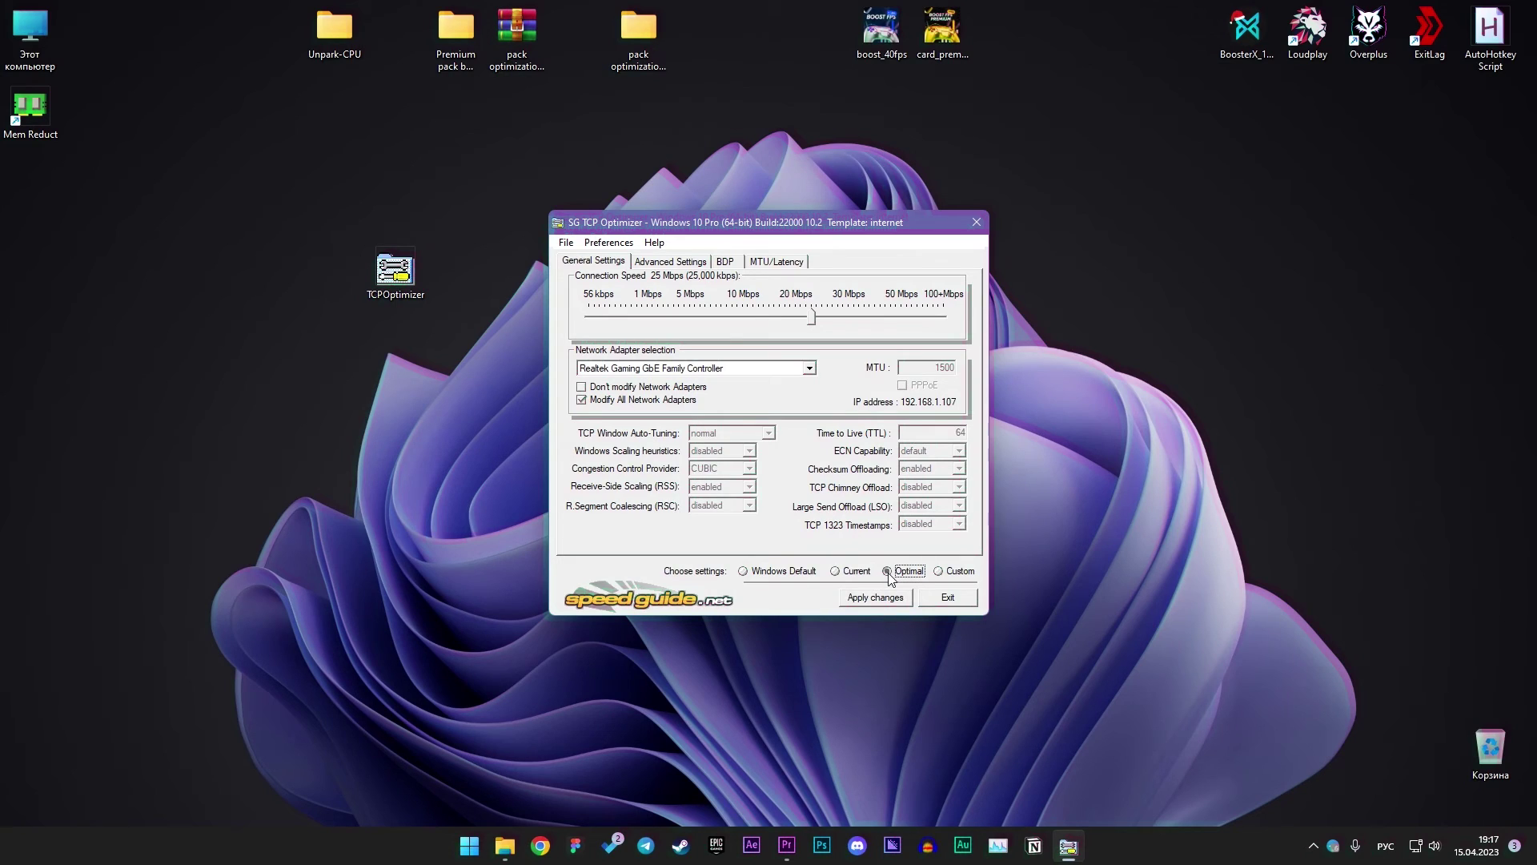
left_click(866, 599)
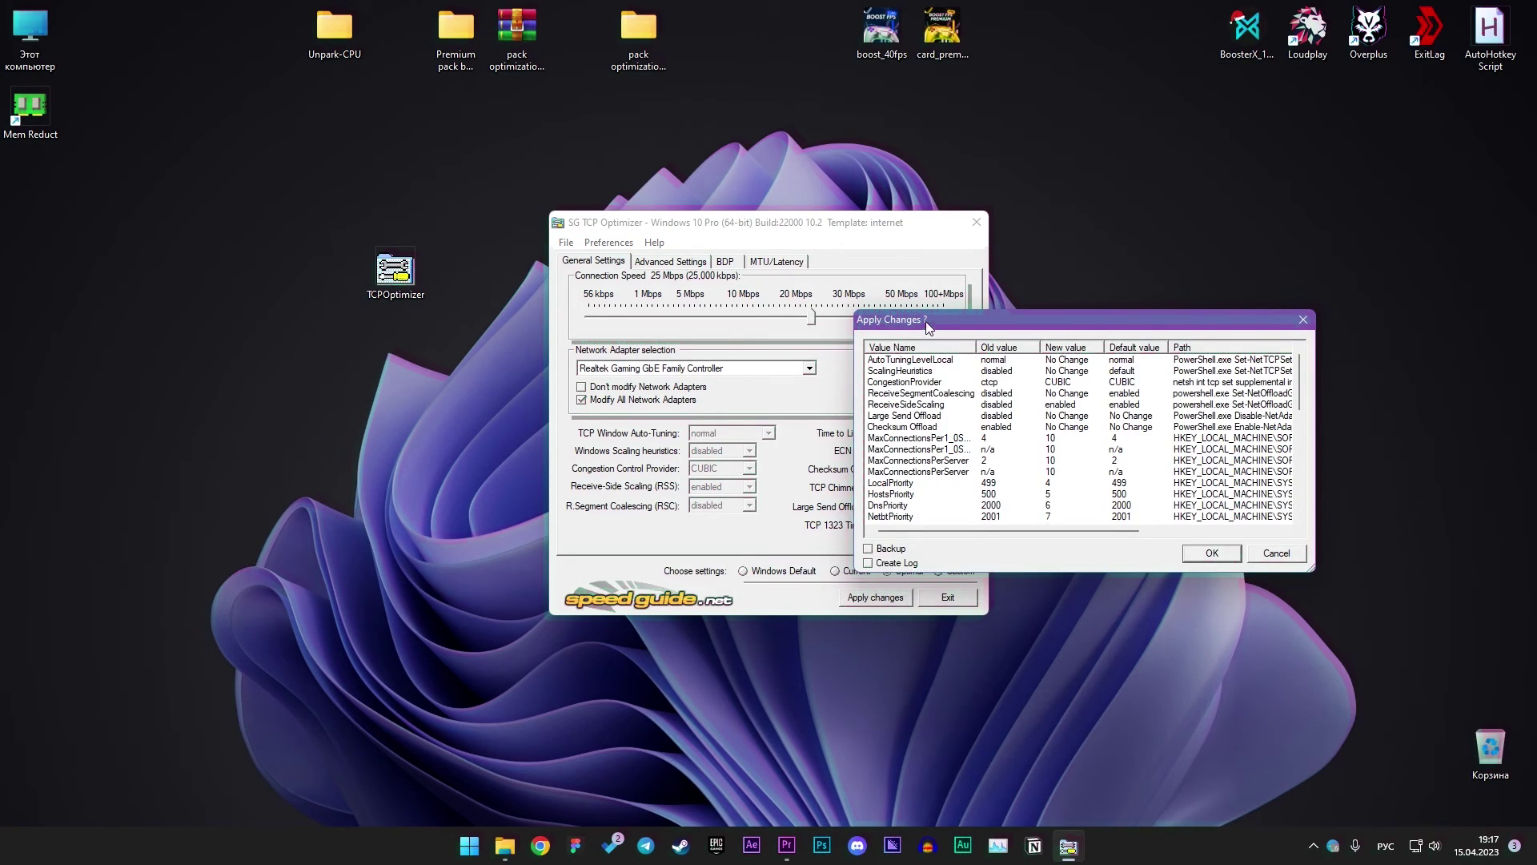
left_click_drag(927, 329, 745, 314)
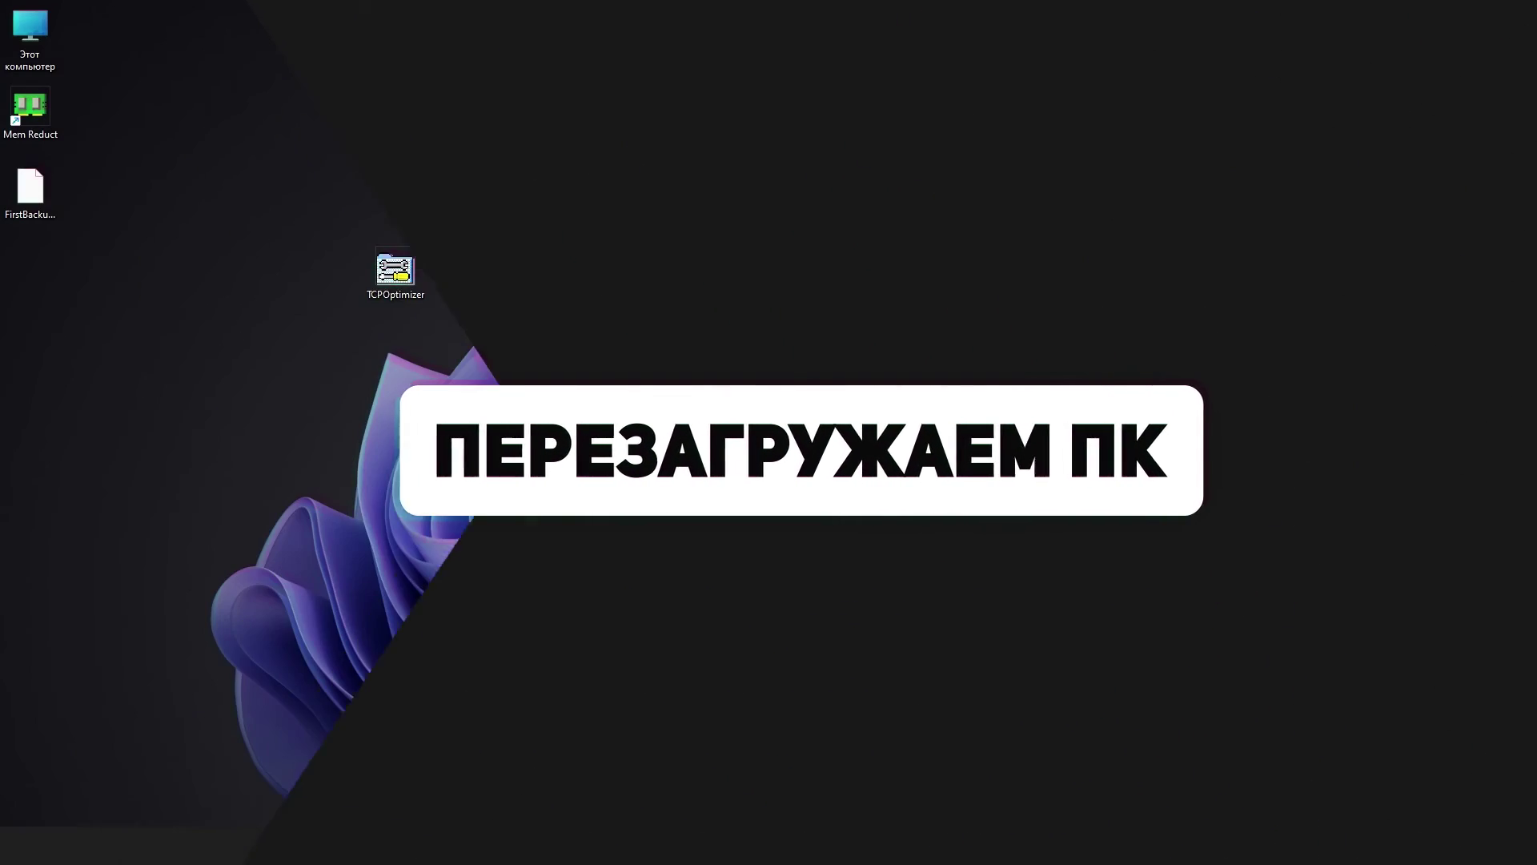
left_click(967, 791)
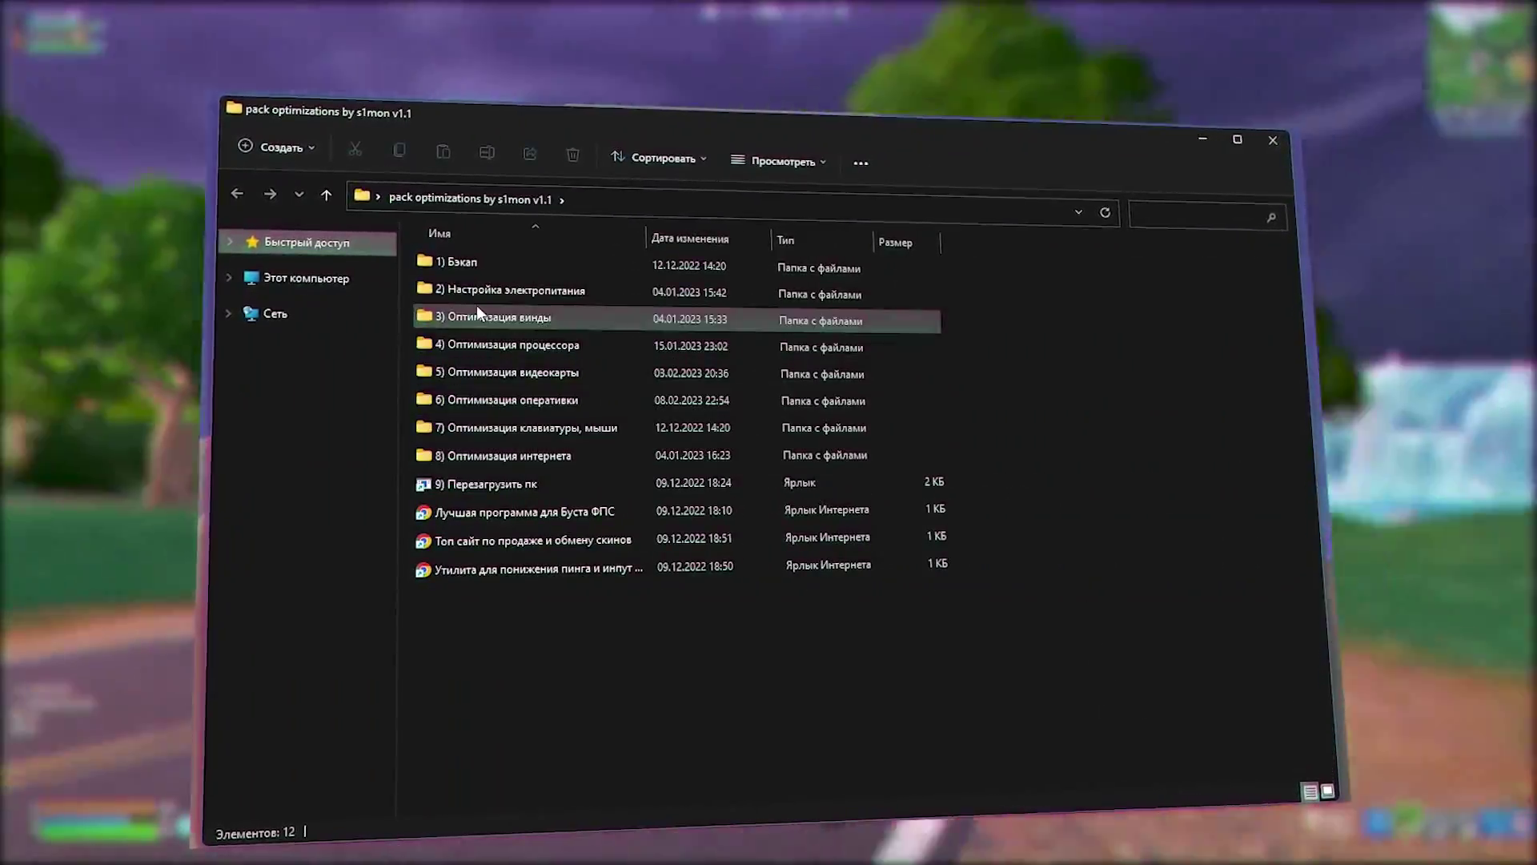
Look through the optimization pack's folders one after another, from 1) Бэкап to 6) Оптимизация оперативки.
double_click(456, 261)
left_click(242, 198)
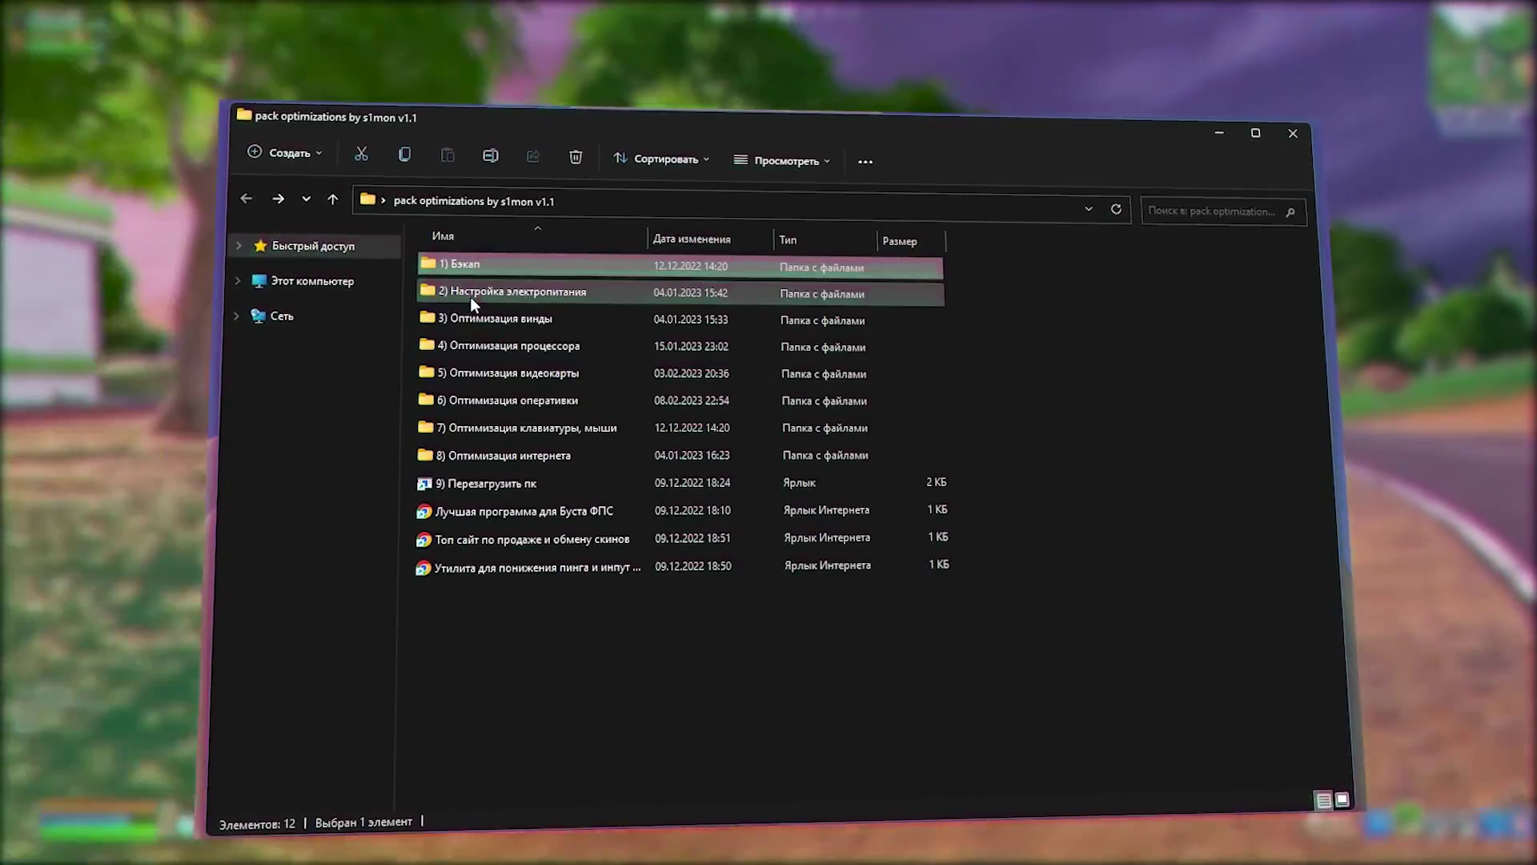
double_click(471, 296)
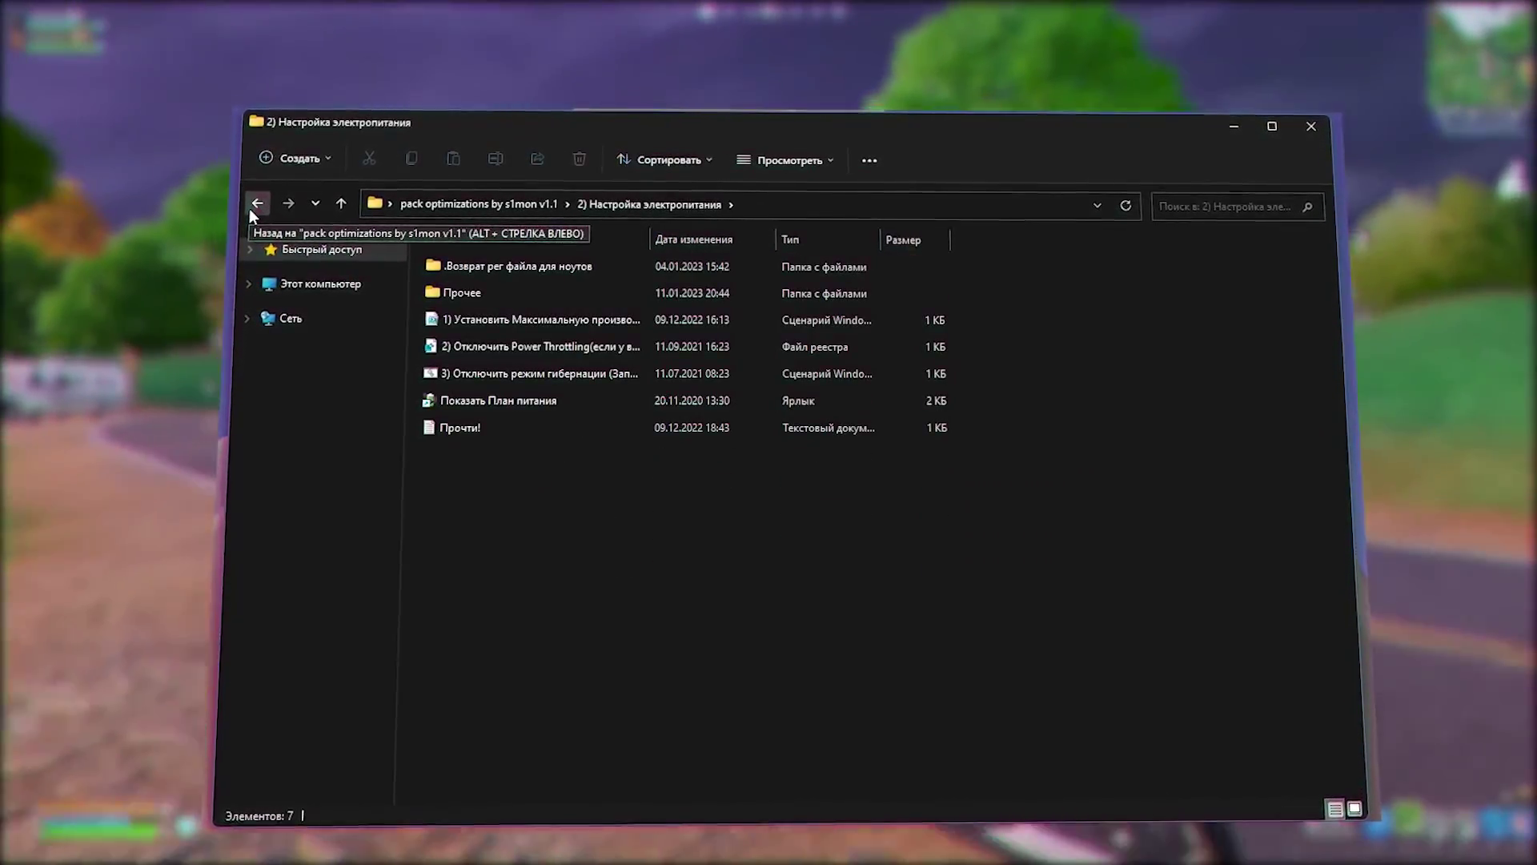
left_click(248, 205)
double_click(461, 320)
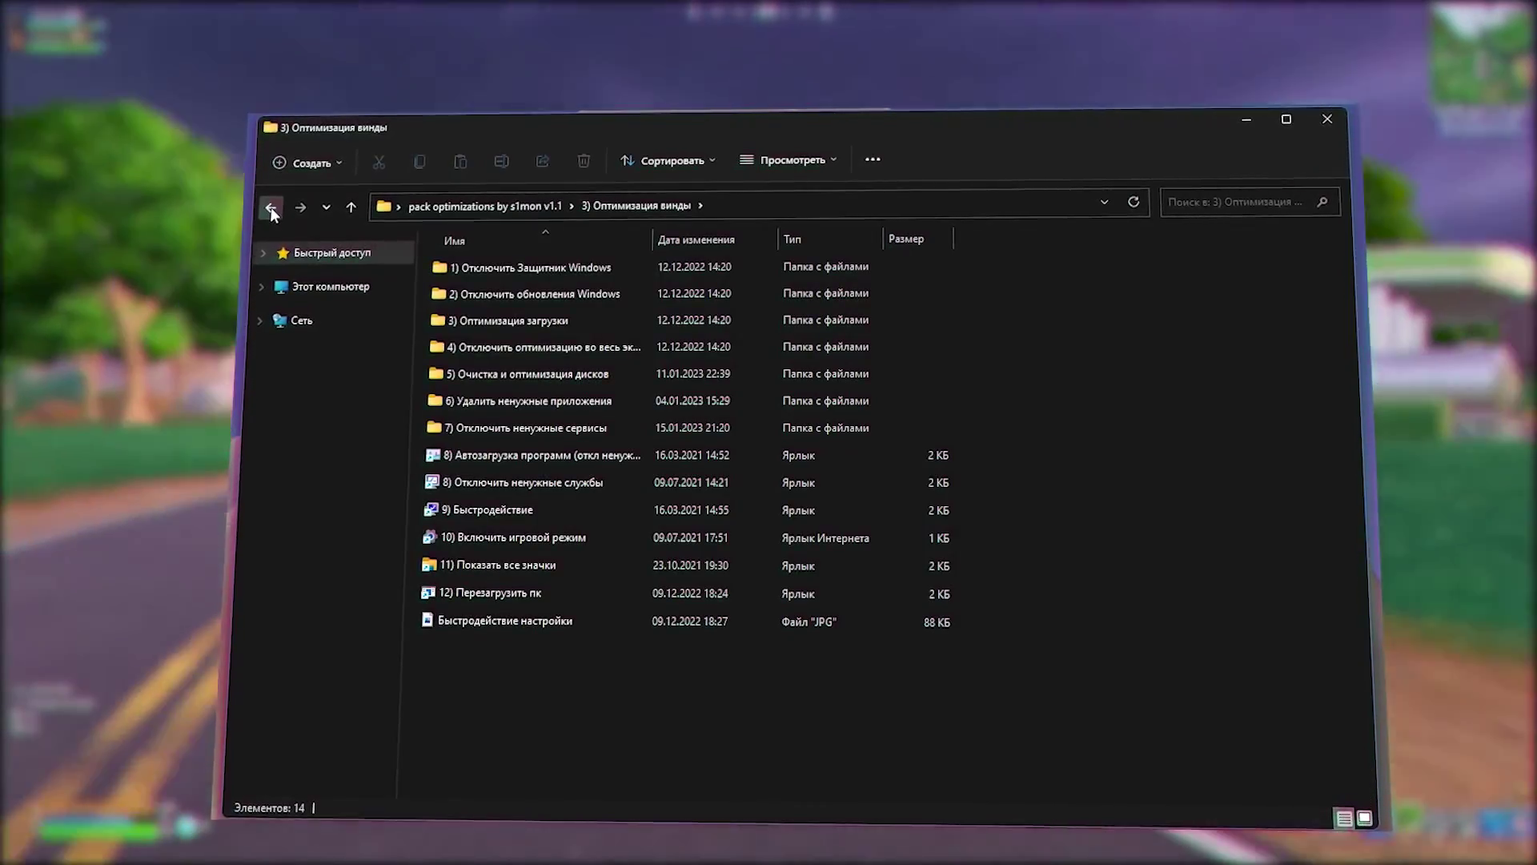
left_click(278, 213)
double_click(534, 351)
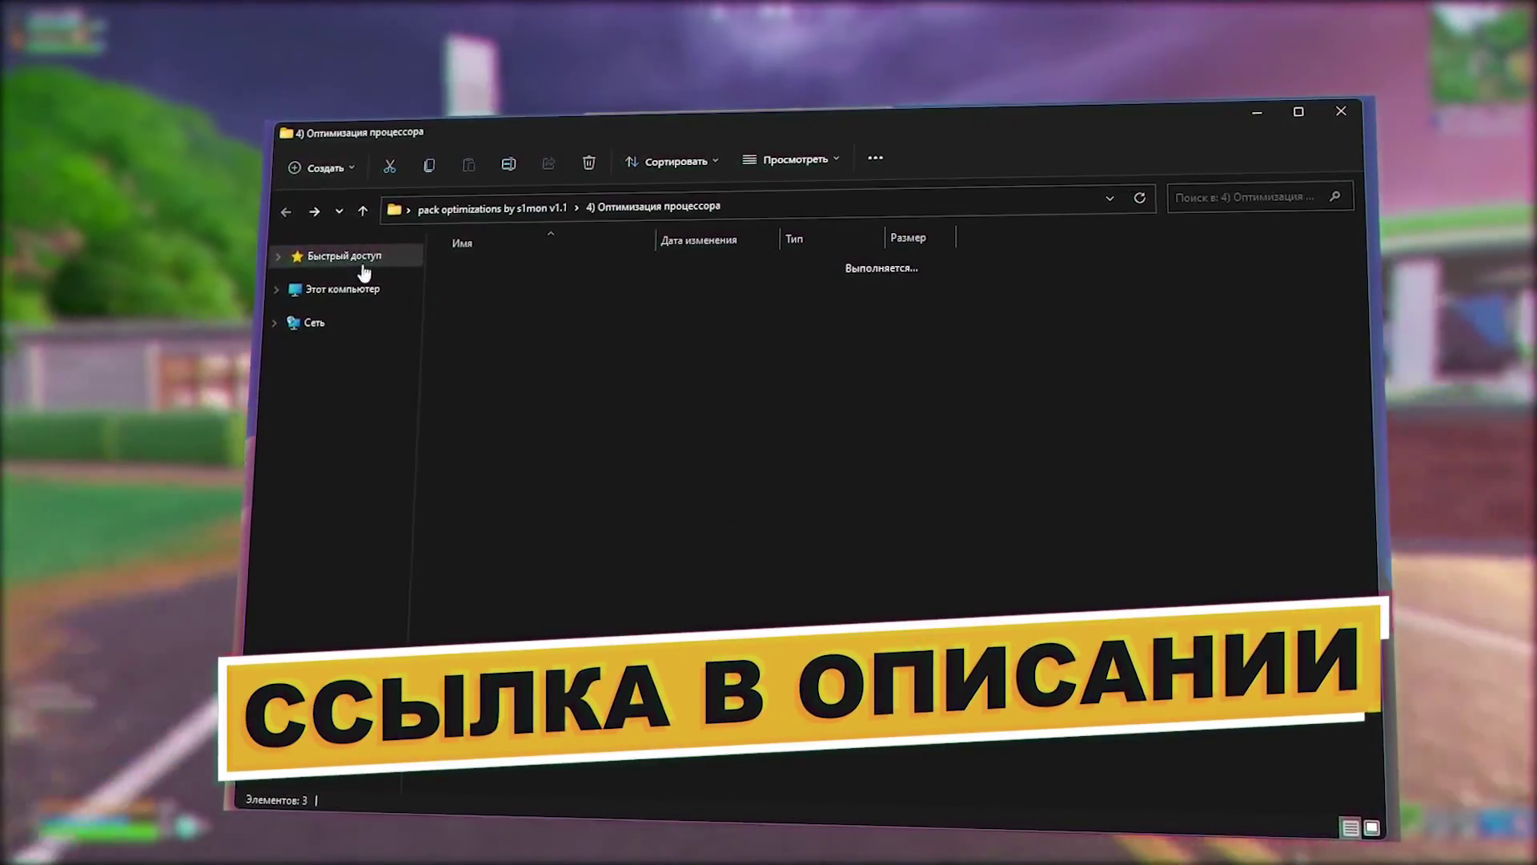
left_click(294, 213)
double_click(525, 374)
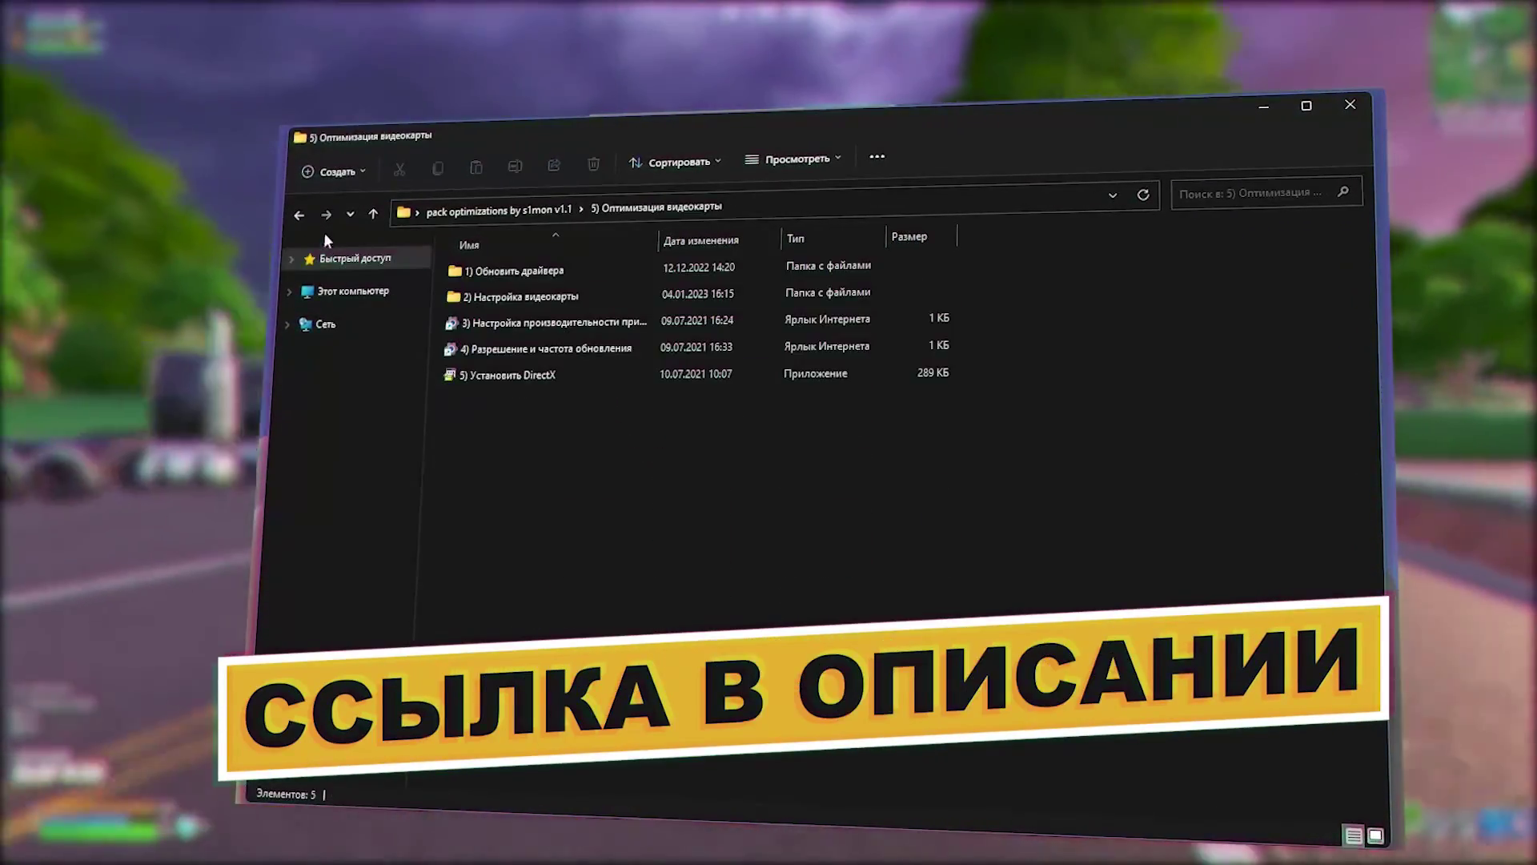
left_click(295, 213)
double_click(520, 405)
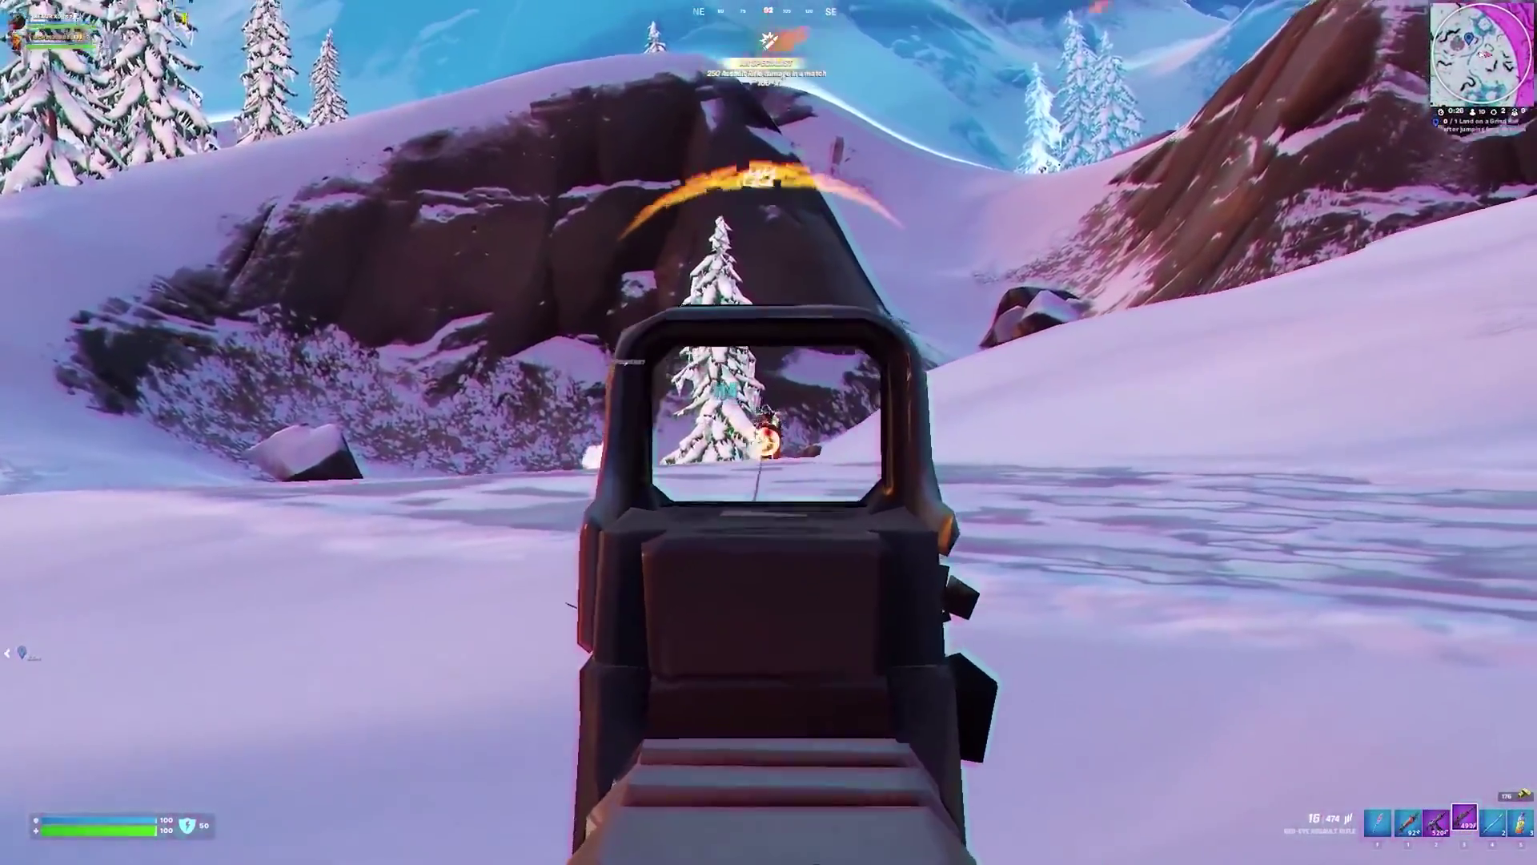
left_click(769, 432)
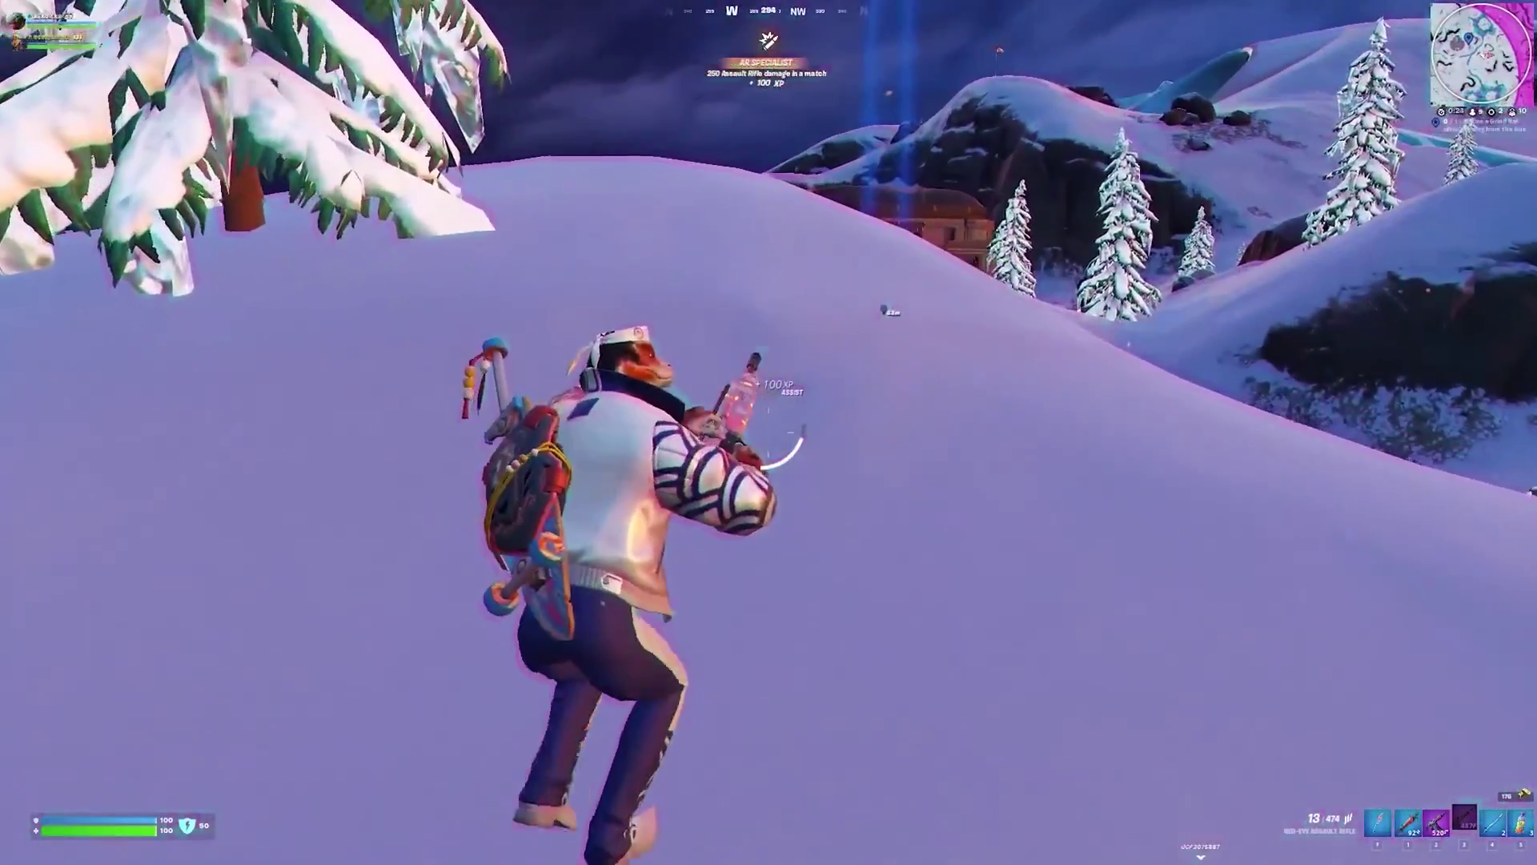
key("w")
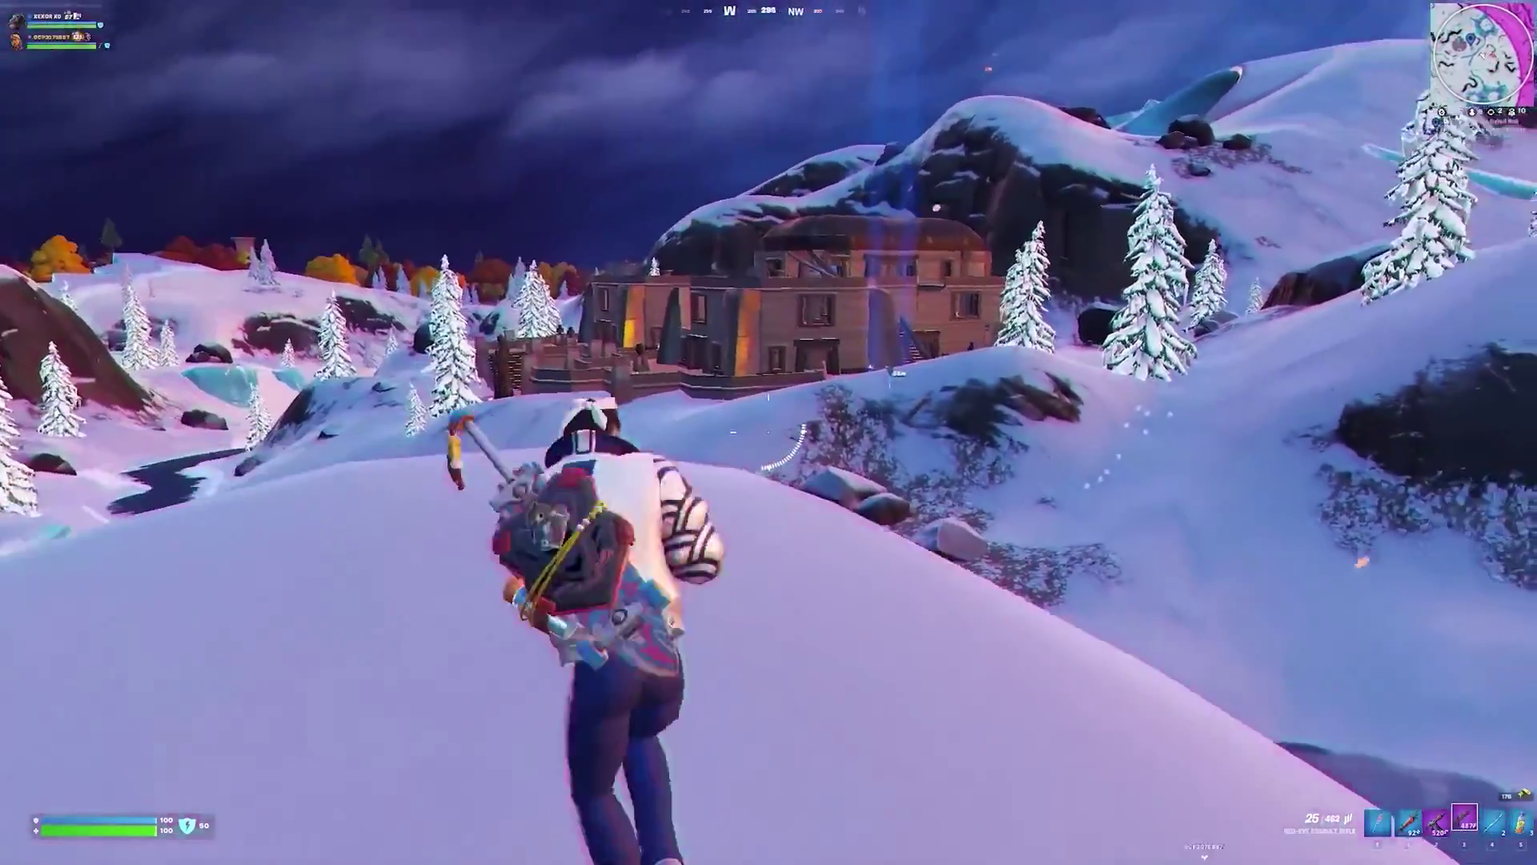
right_click(769, 433)
right_click(769, 432)
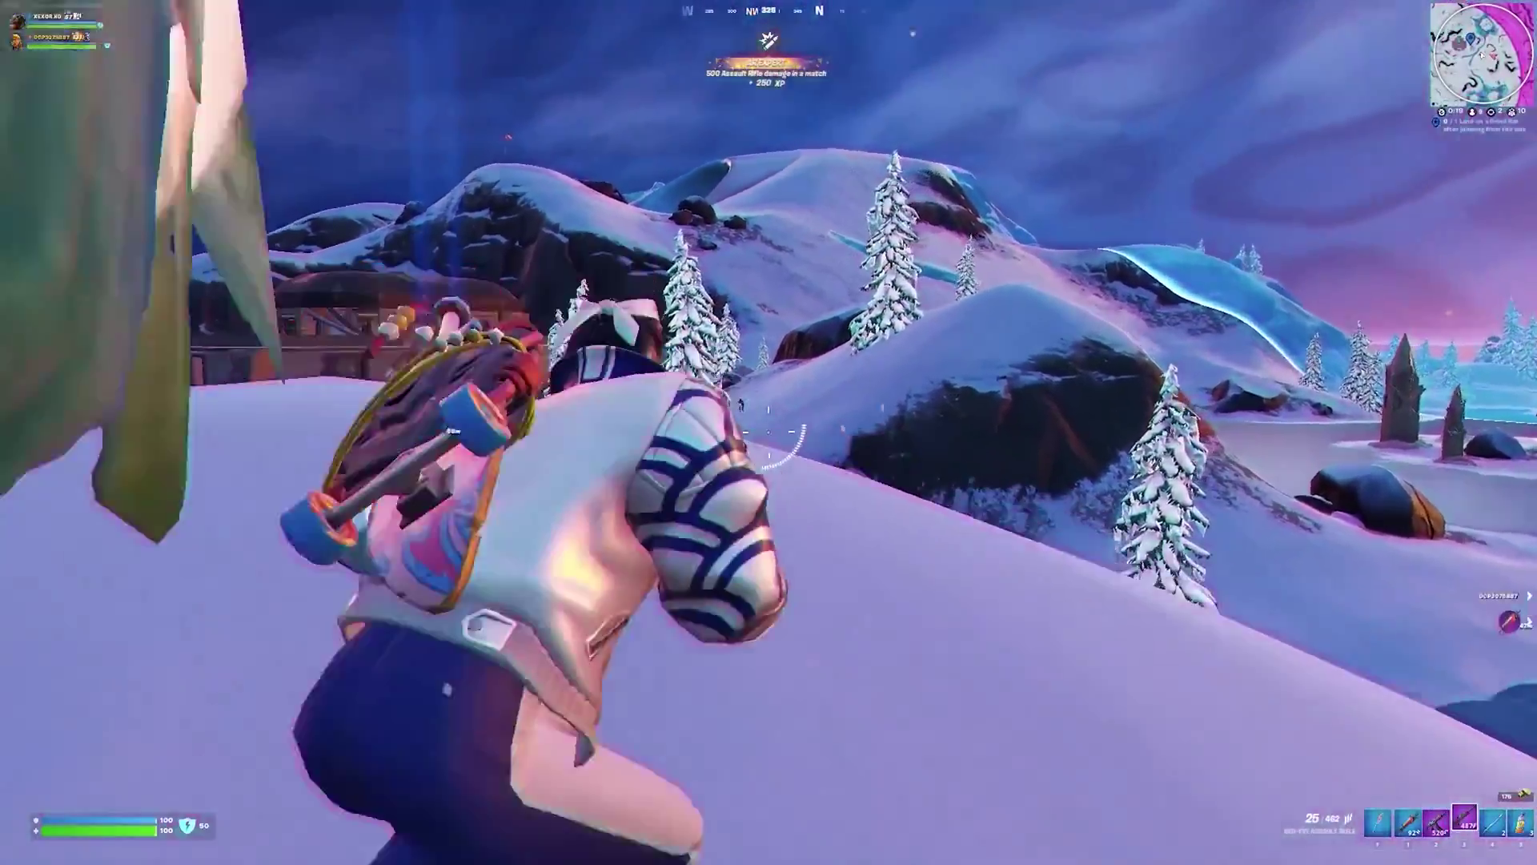
right_click(769, 432)
left_click(769, 432)
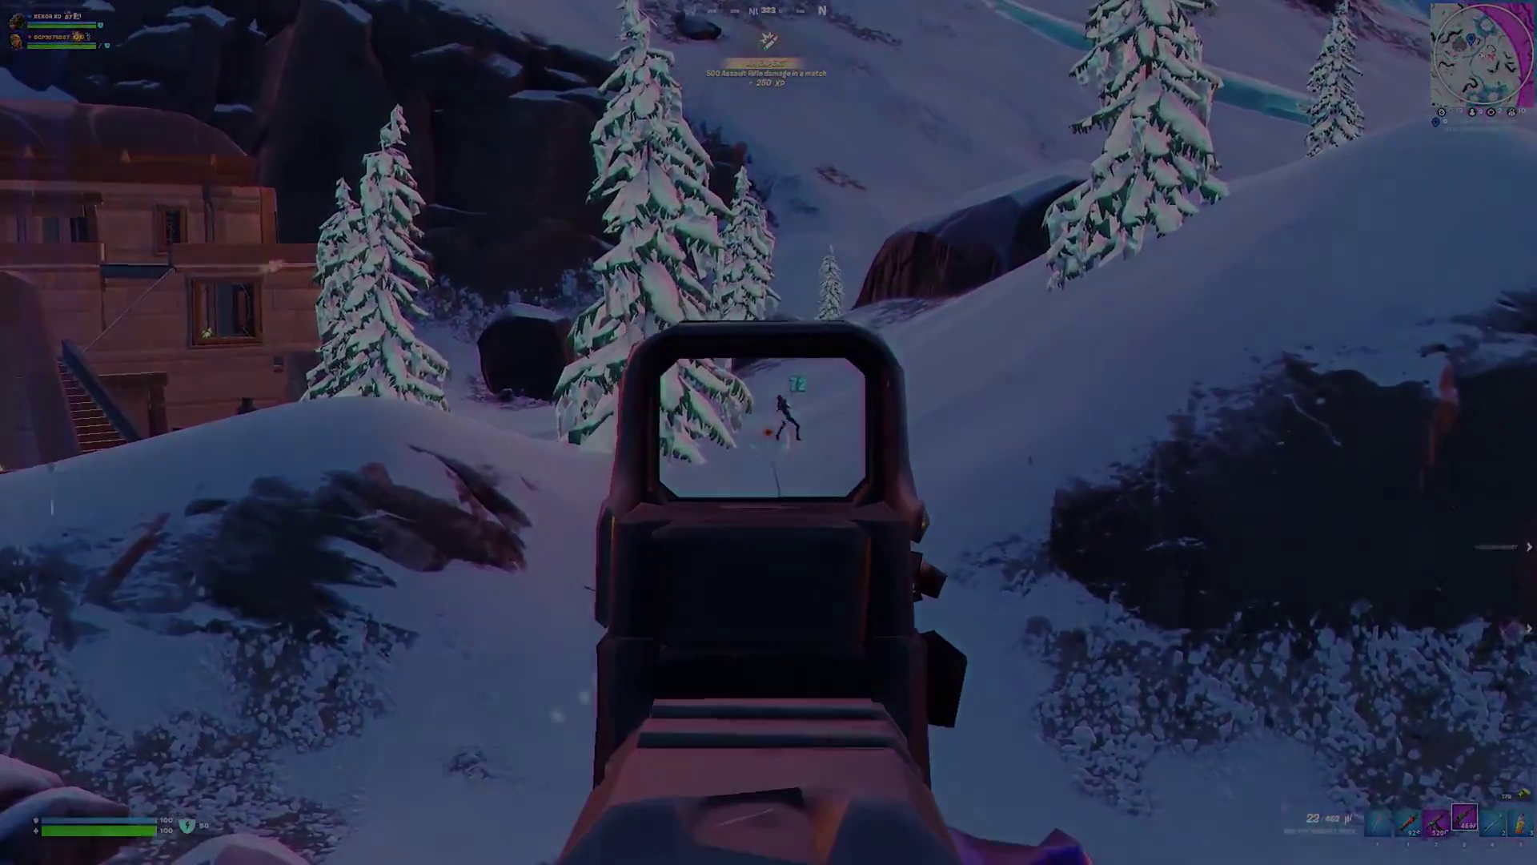